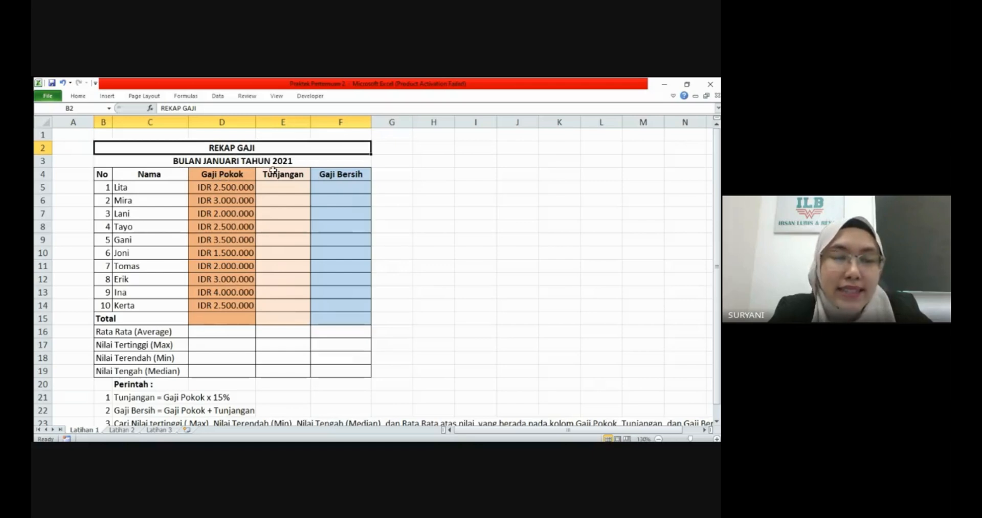
Change the year in the report's month heading so it reads BULAN JANUARI TAHUN 2020.
{"action": "left_click", "coordinate": [280, 163]}
{"action": "left_click", "coordinate": [263, 113]}
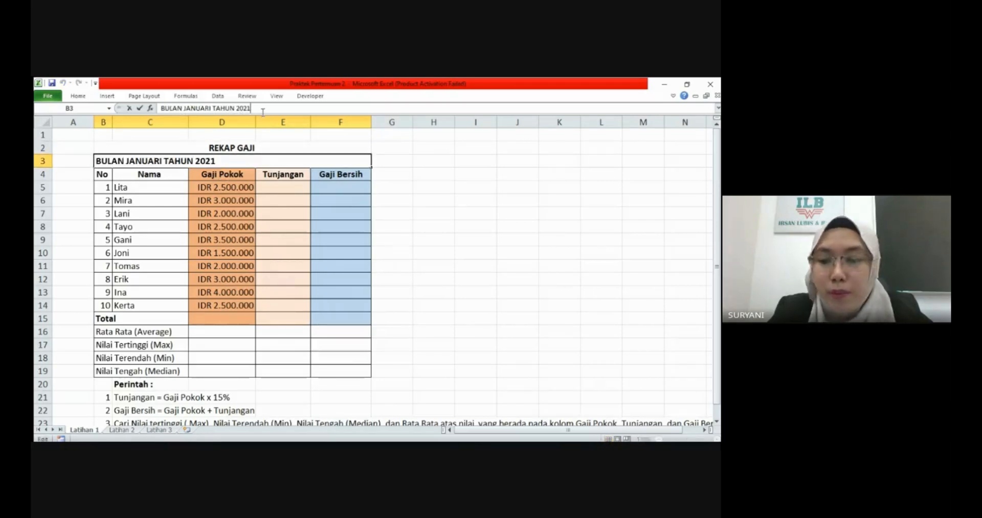
{"action": "key", "text": "BackSpace"}
{"action": "type", "text": "0"}
{"action": "key", "text": "Return"}
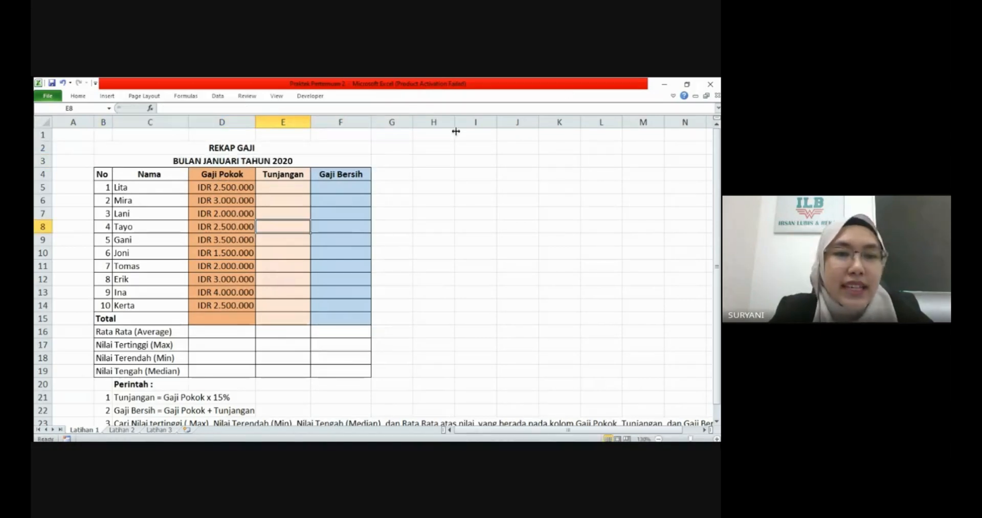
Calculate the first employee's Tunjangan in E5 as 15% of Gaji Pokok with the formula =D5*15%.
{"action": "left_click", "coordinate": [301, 189]}
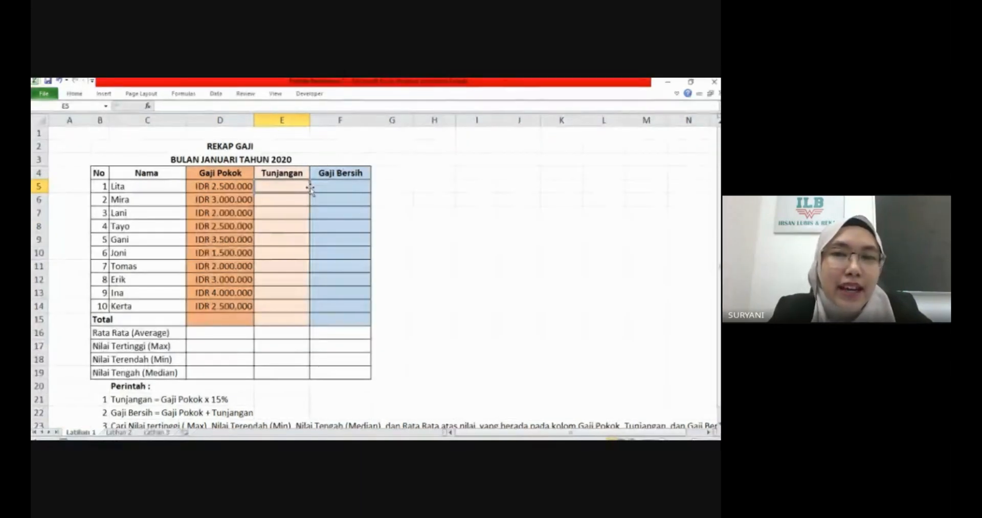
{"action": "left_click", "coordinate": [195, 400]}
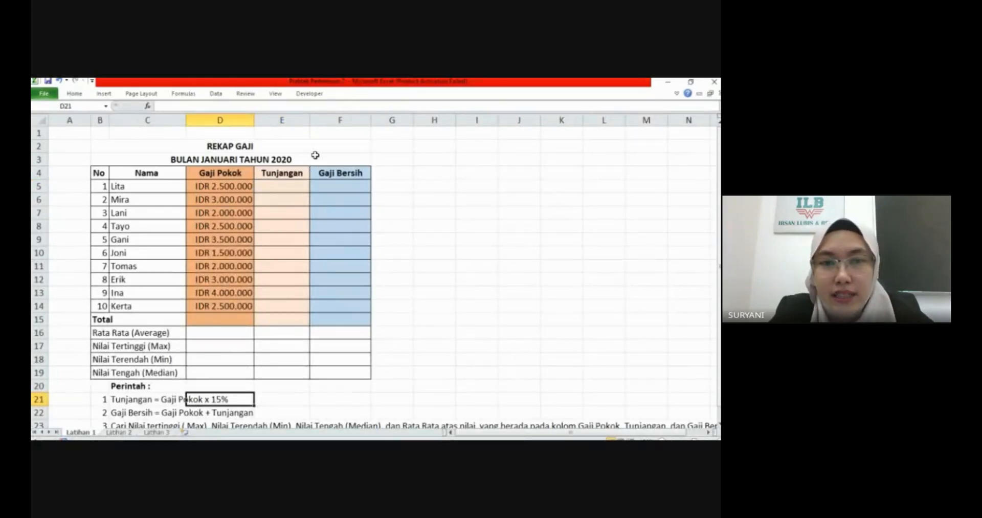
{"action": "left_click", "coordinate": [306, 121]}
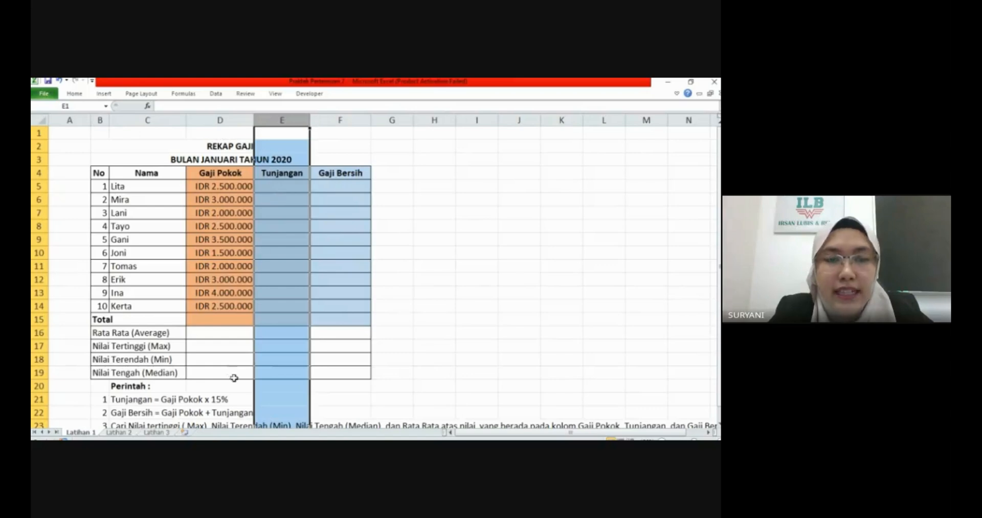
{"action": "left_click", "coordinate": [38, 400]}
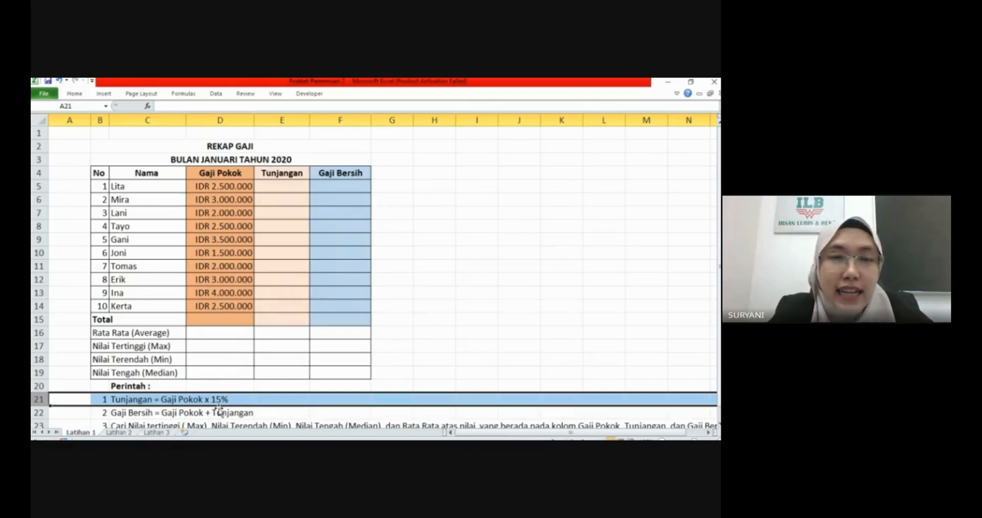
{"action": "left_click", "coordinate": [291, 189]}
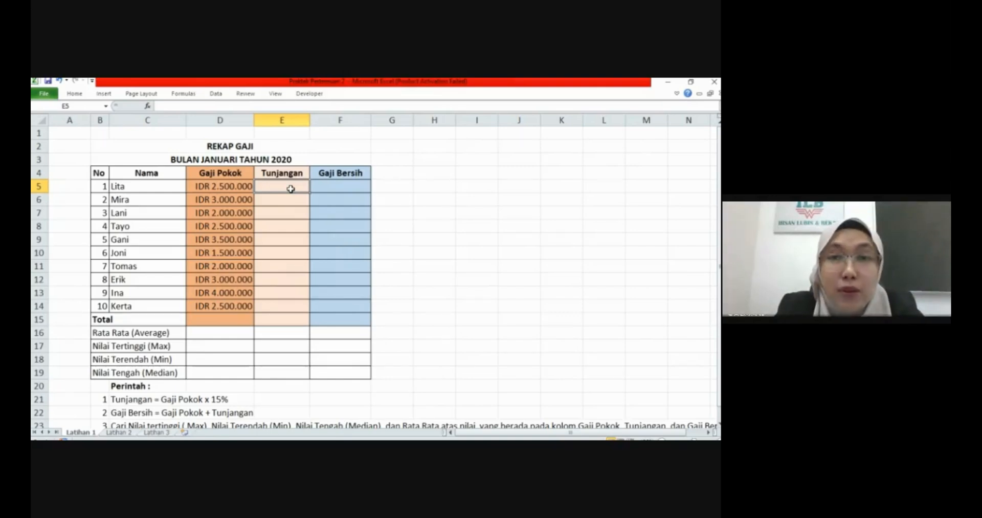
{"action": "type", "text": "="}
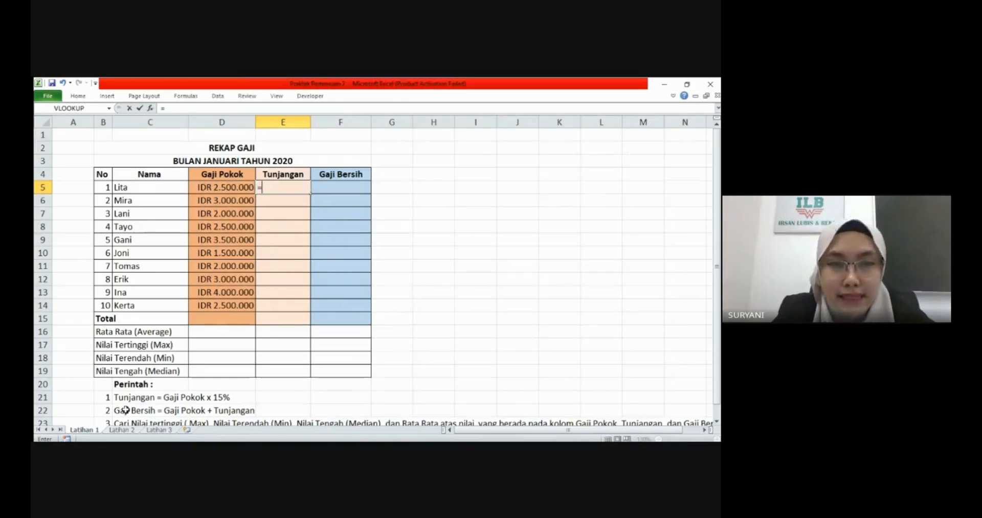
{"action": "left_click", "coordinate": [228, 189]}
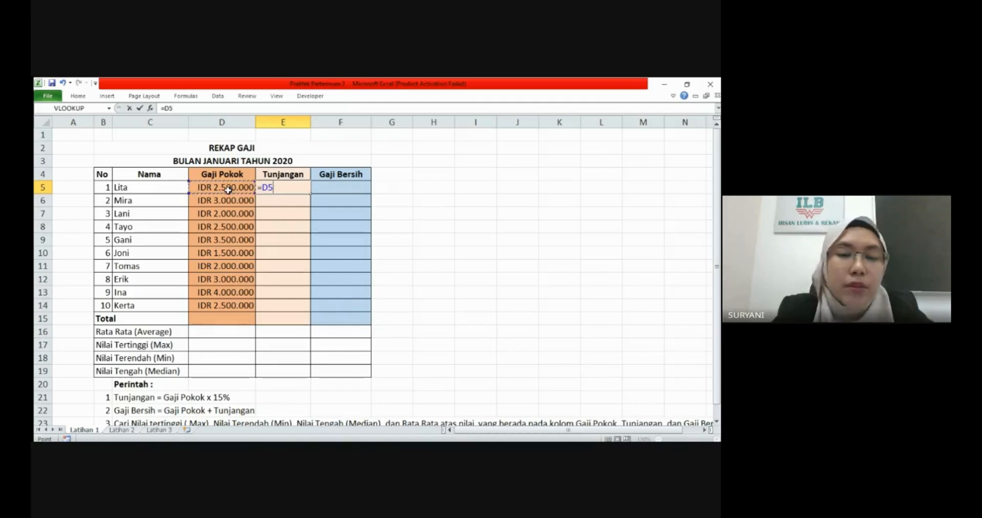
{"action": "type", "text": "*"}
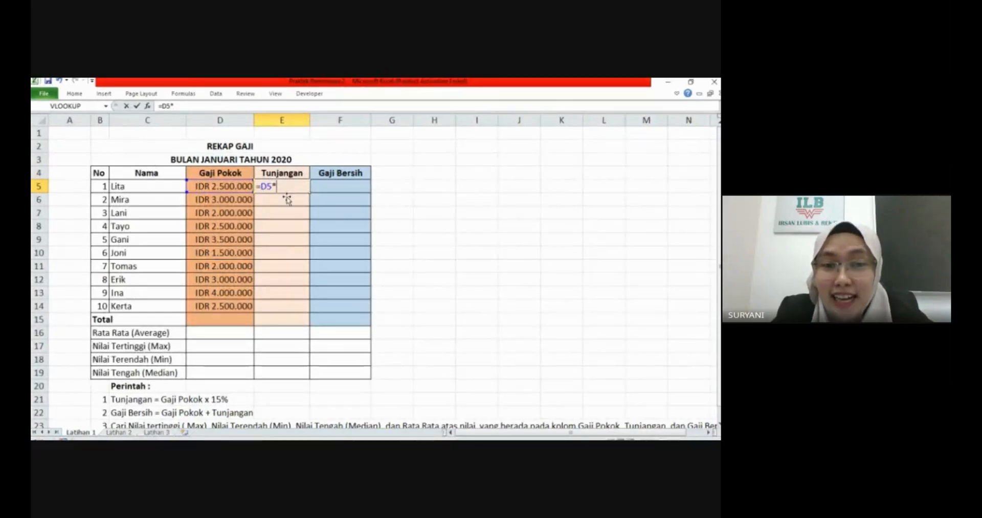
{"action": "type", "text": "15"}
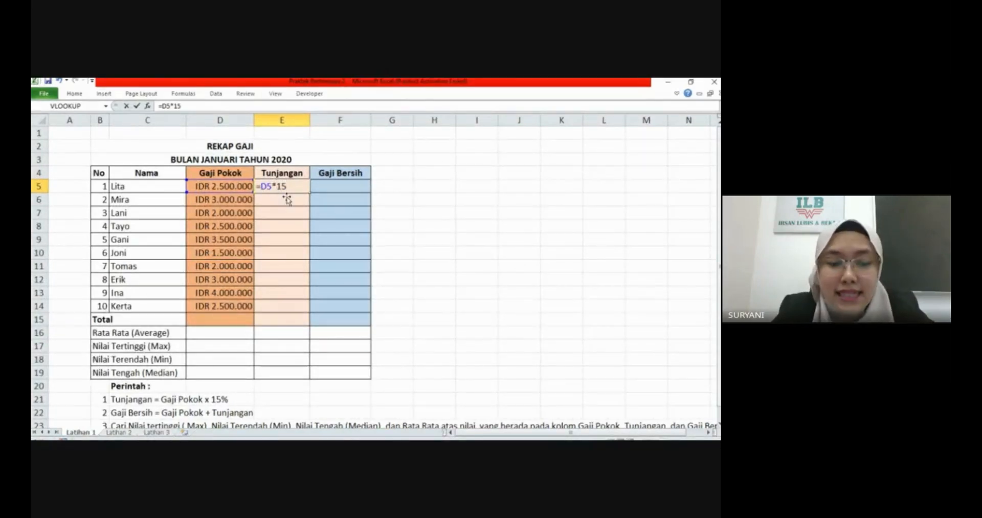
{"action": "type", "text": "%"}
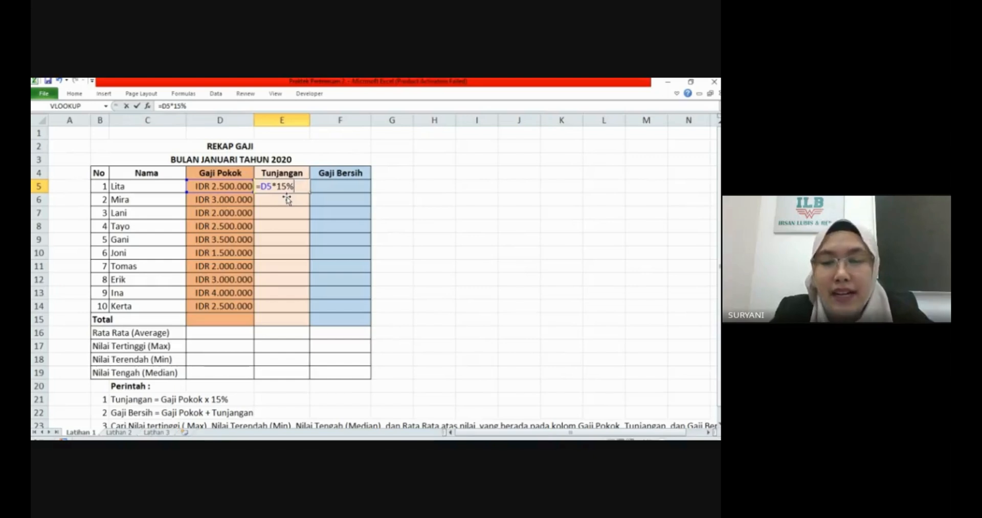
{"action": "key", "text": "Return"}
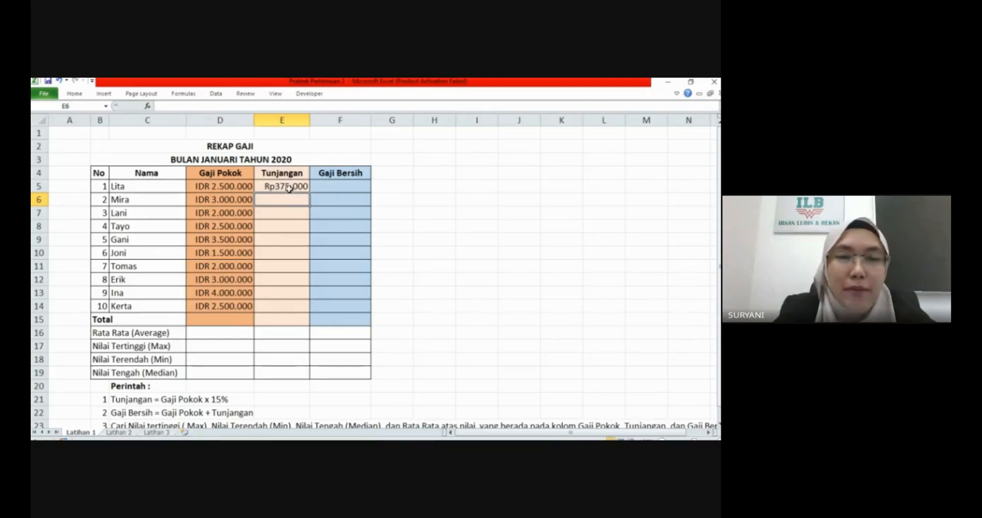
Widen the Tunjangan column slightly.
{"action": "left_click", "coordinate": [289, 188]}
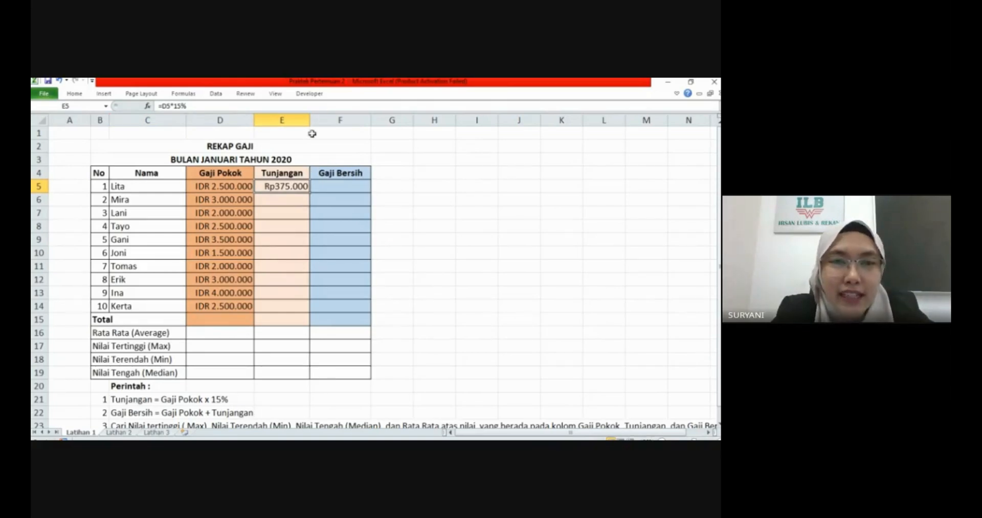
{"action": "left_click_drag", "start_coordinate": [311, 120], "coordinate": [316, 139]}
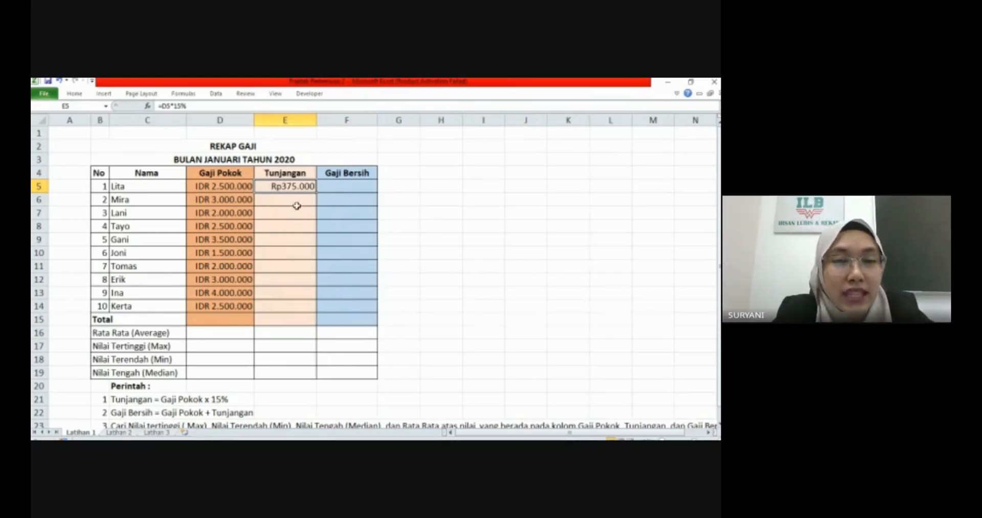
{"action": "left_click_drag", "start_coordinate": [298, 206], "coordinate": [285, 312]}
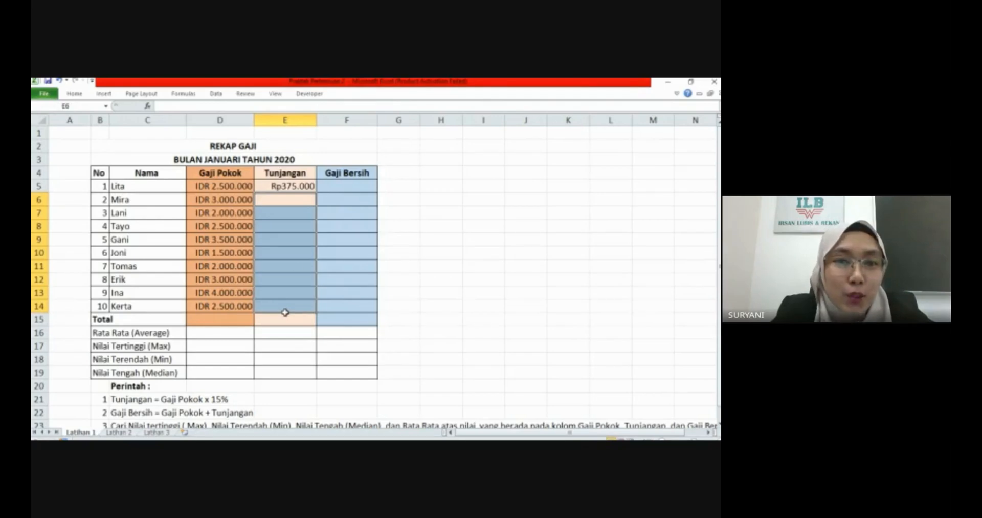
Copy the Tunjangan formula from E5 and paste it into E6:E14.
{"action": "left_click", "coordinate": [306, 188]}
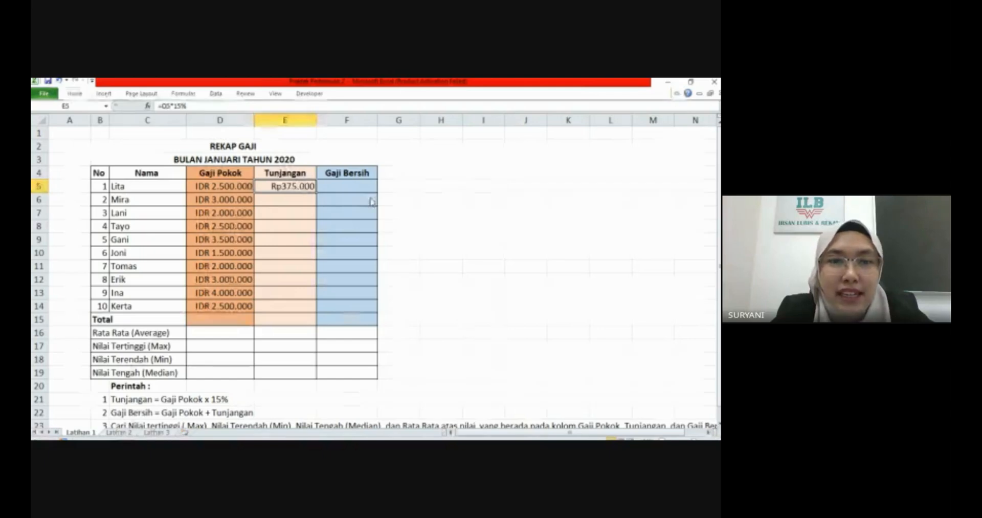
{"action": "key", "text": "ctrl+F1"}
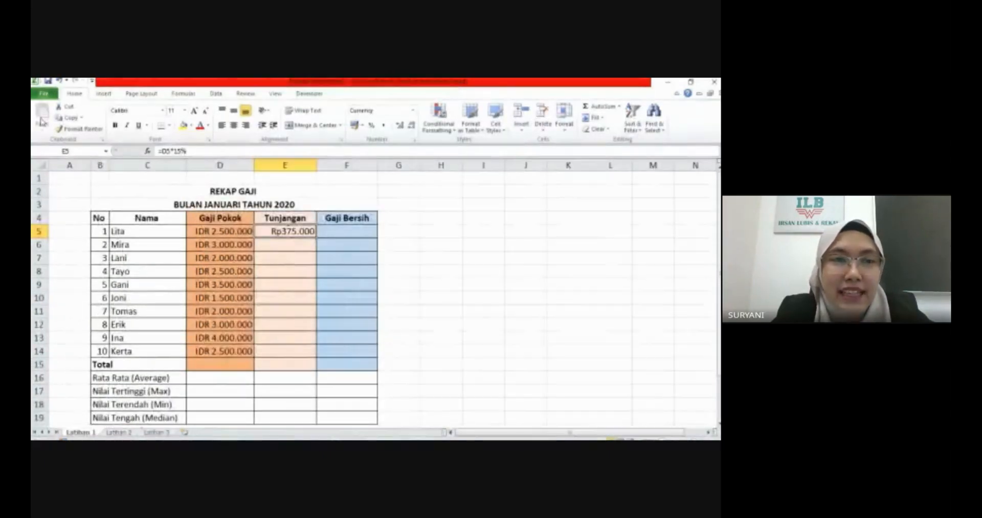
{"action": "left_click", "coordinate": [71, 118]}
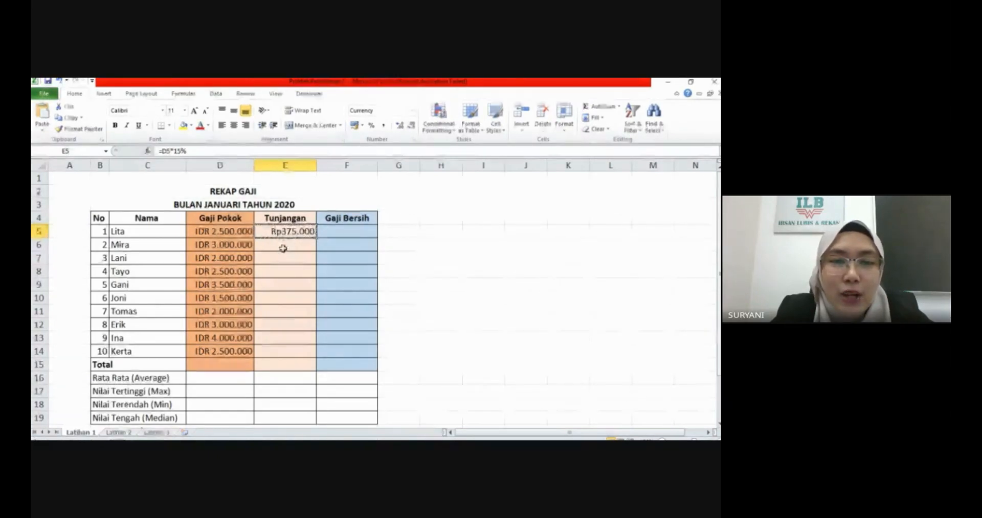
{"action": "left_click_drag", "start_coordinate": [281, 251], "coordinate": [281, 356]}
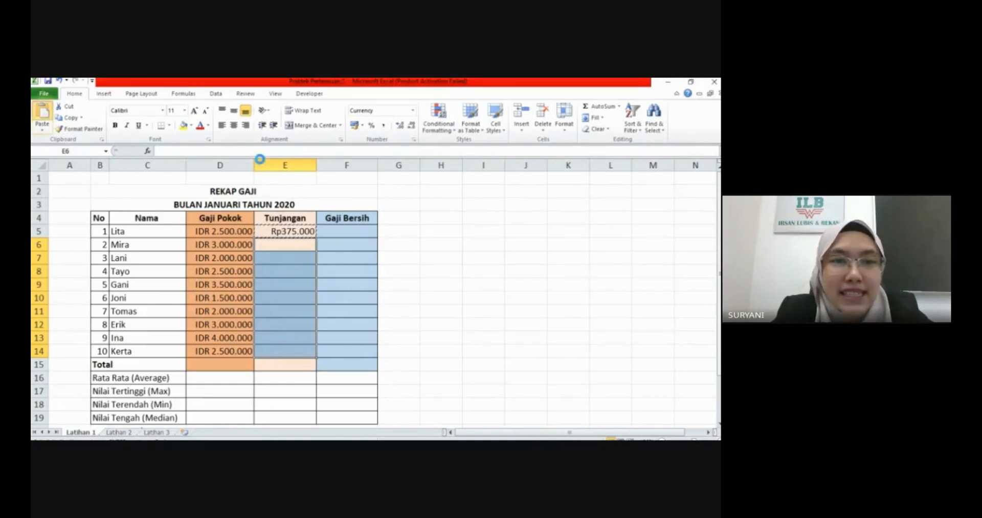
{"action": "left_click", "coordinate": [42, 112]}
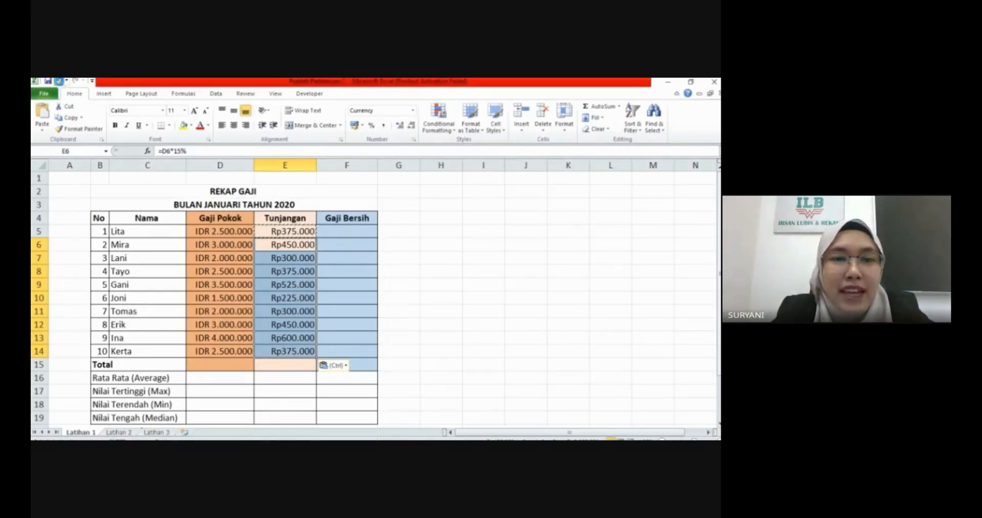
Undo the formula paste in E6:E14 and clear the copy selection around E5.
{"action": "left_click", "coordinate": [59, 81]}
{"action": "left_click", "coordinate": [486, 314]}
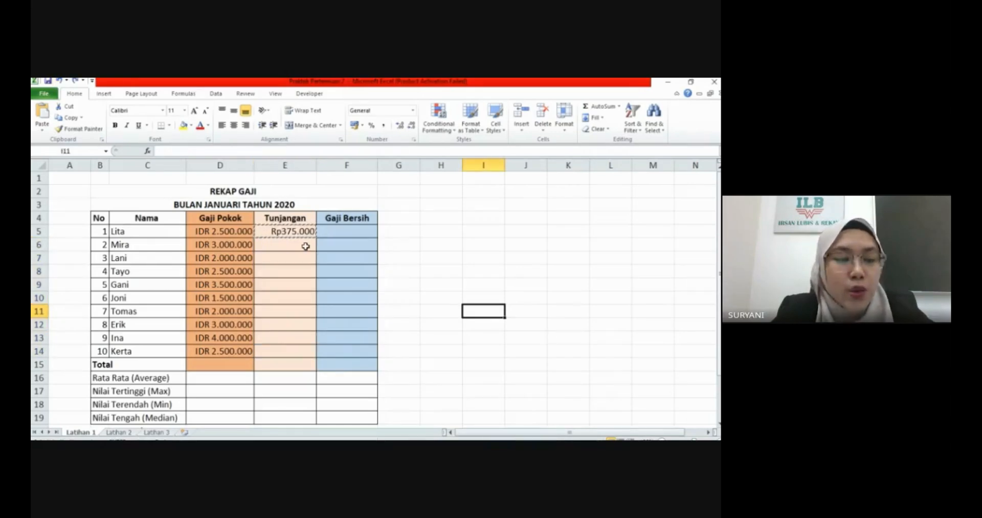
{"action": "key", "text": "Escape"}
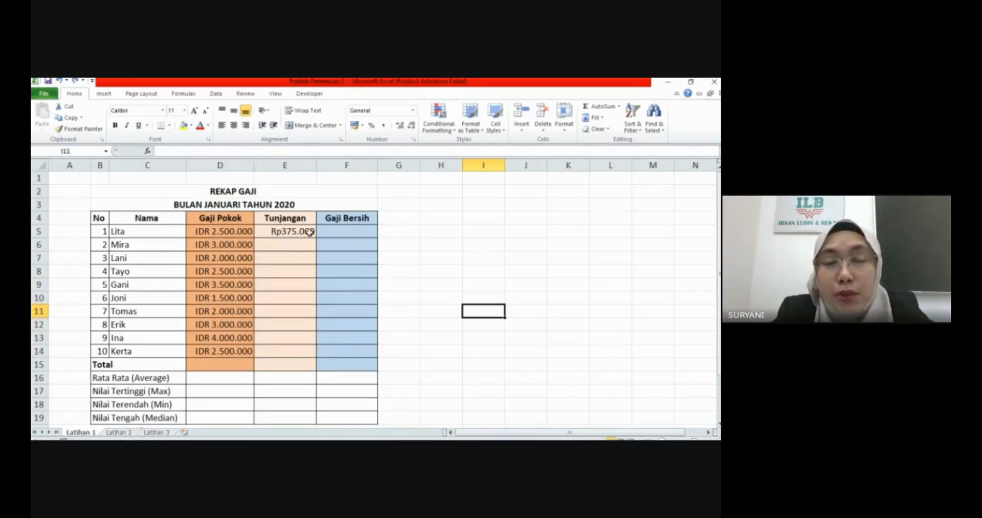
Fill the Tunjangan formula from E5 down to E14 with AutoFill.
{"action": "left_click", "coordinate": [305, 233]}
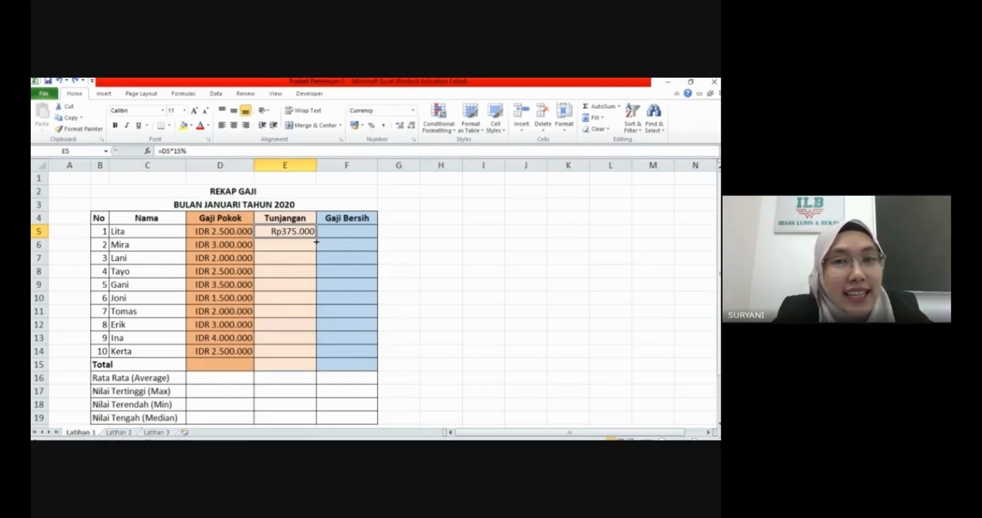
{"action": "left_click_drag", "start_coordinate": [317, 242], "coordinate": [311, 357]}
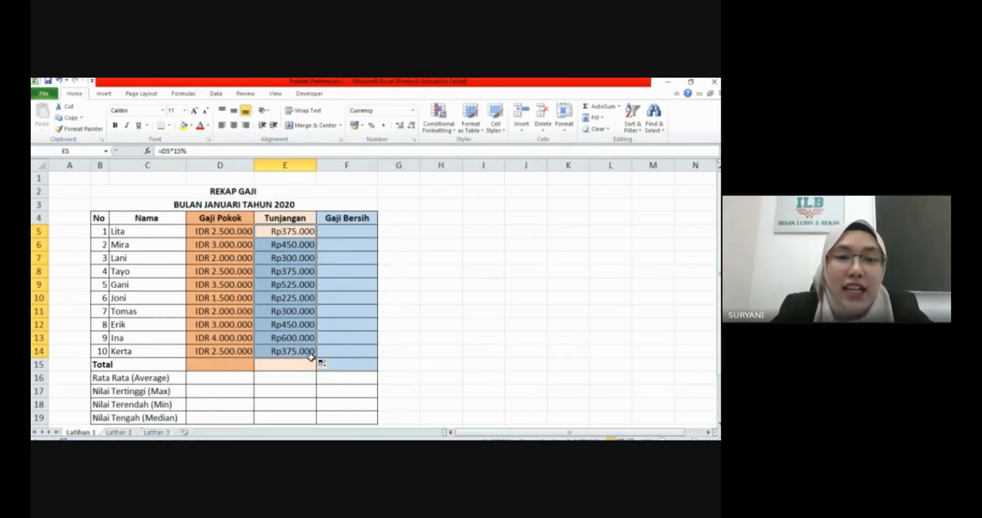
{"action": "left_click", "coordinate": [303, 238]}
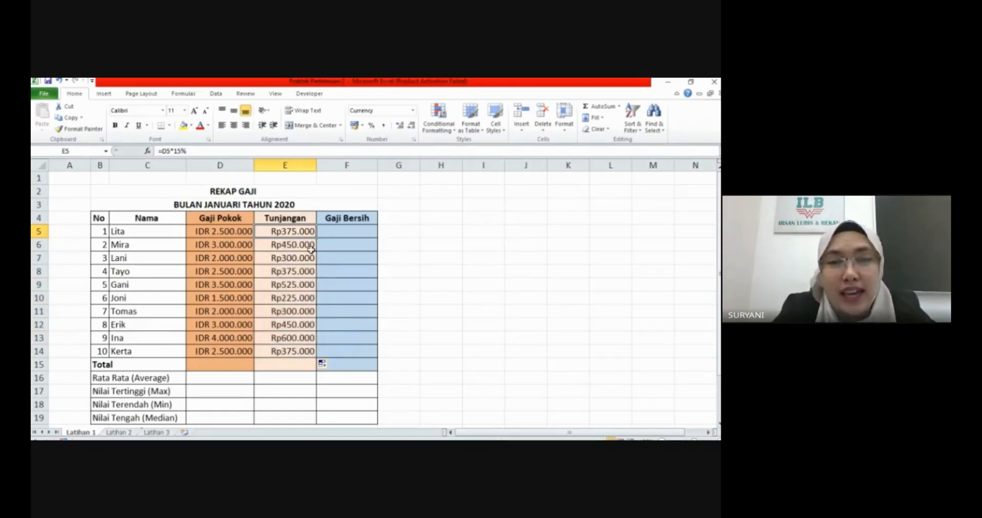
Format D5:F19 as Accounting with the Rp symbol and no decimal places.
{"action": "left_click", "coordinate": [232, 233]}
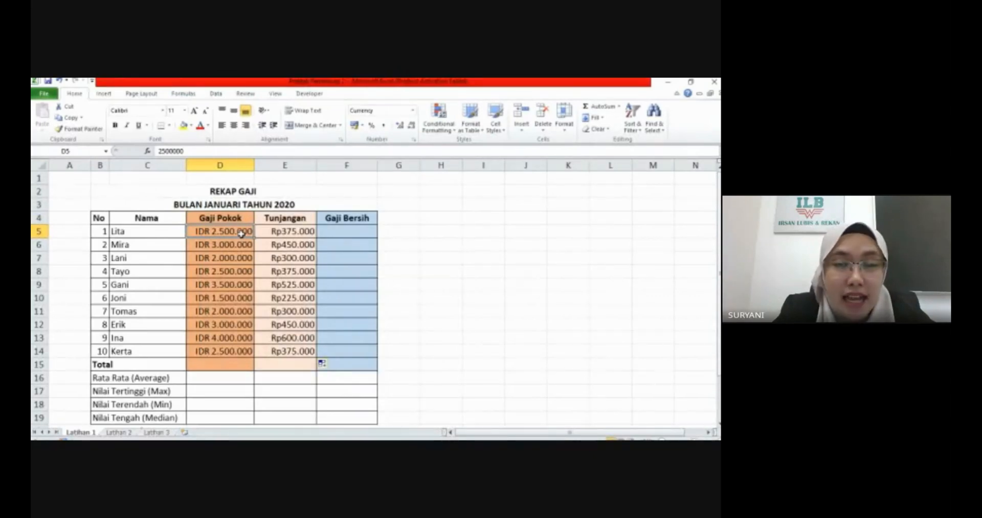
{"action": "left_click_drag", "start_coordinate": [241, 233], "coordinate": [285, 356]}
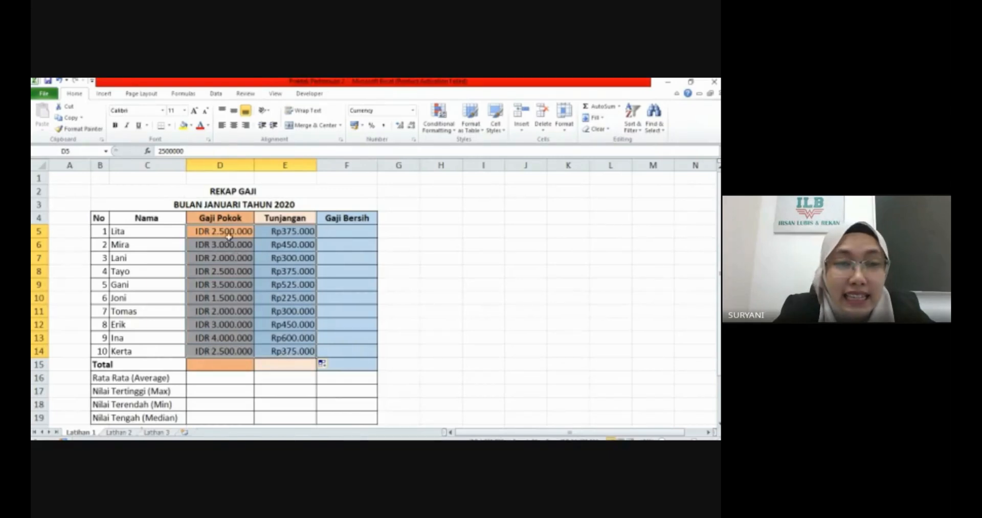
{"action": "left_click_drag", "start_coordinate": [227, 238], "coordinate": [357, 415]}
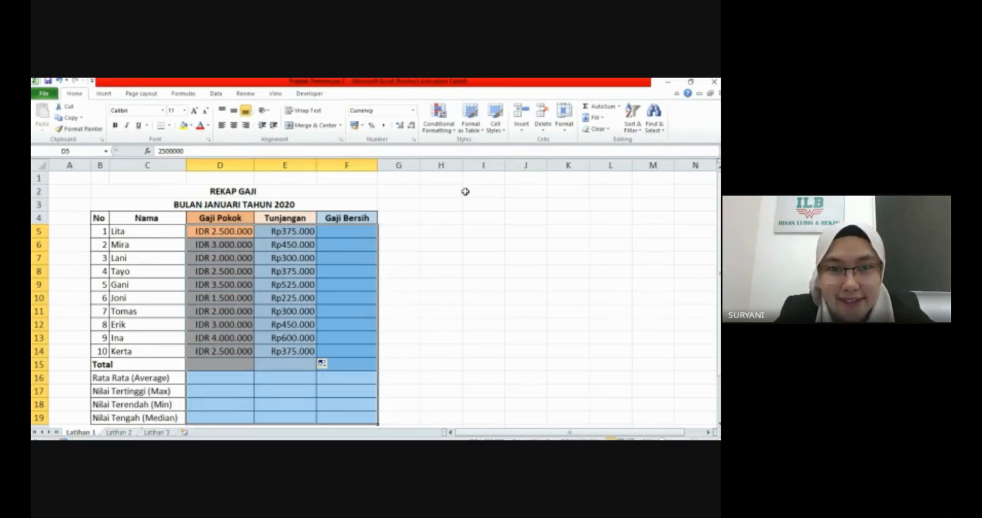
{"action": "left_click_drag", "start_coordinate": [225, 232], "coordinate": [347, 422]}
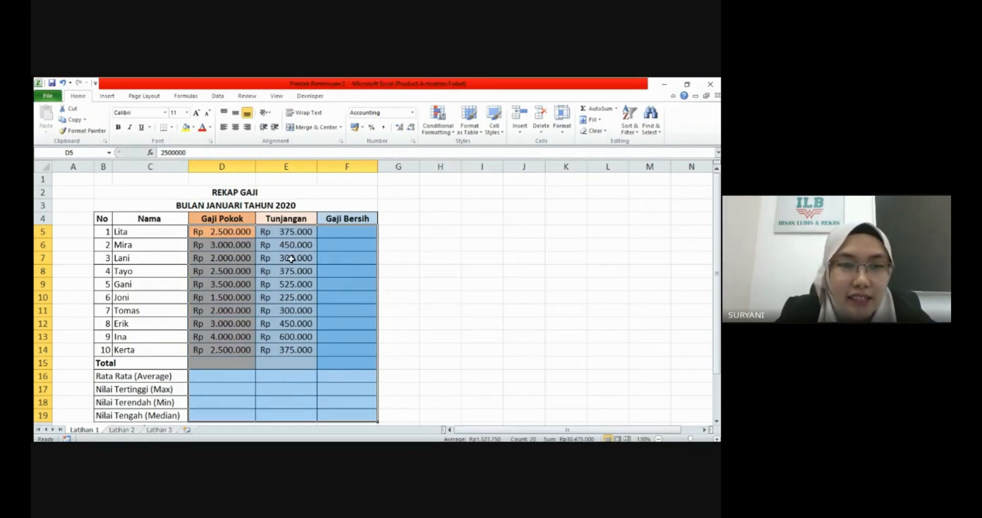
Enter the Gaji Bersih formula =D5+E5 in F5 and widen column F slightly.
{"action": "left_click", "coordinate": [275, 234]}
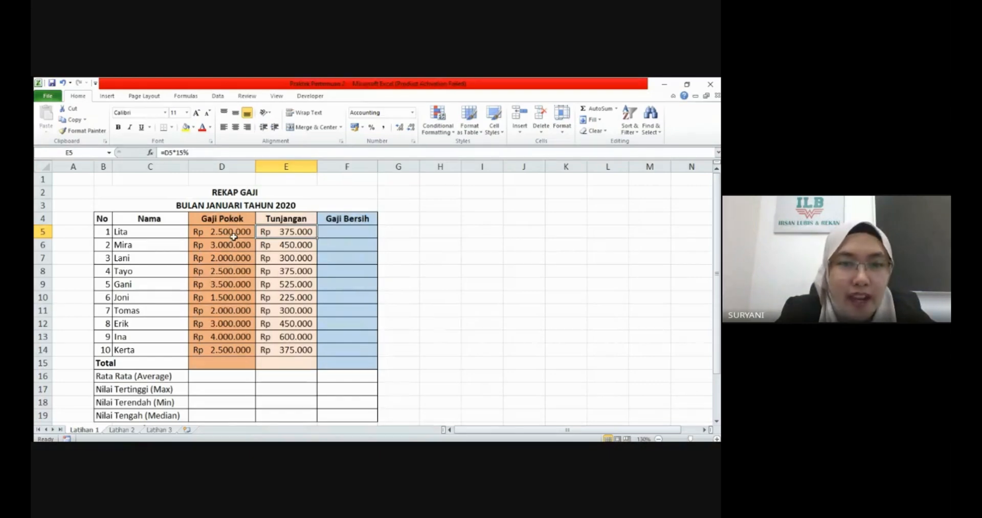
{"action": "left_click", "coordinate": [343, 234]}
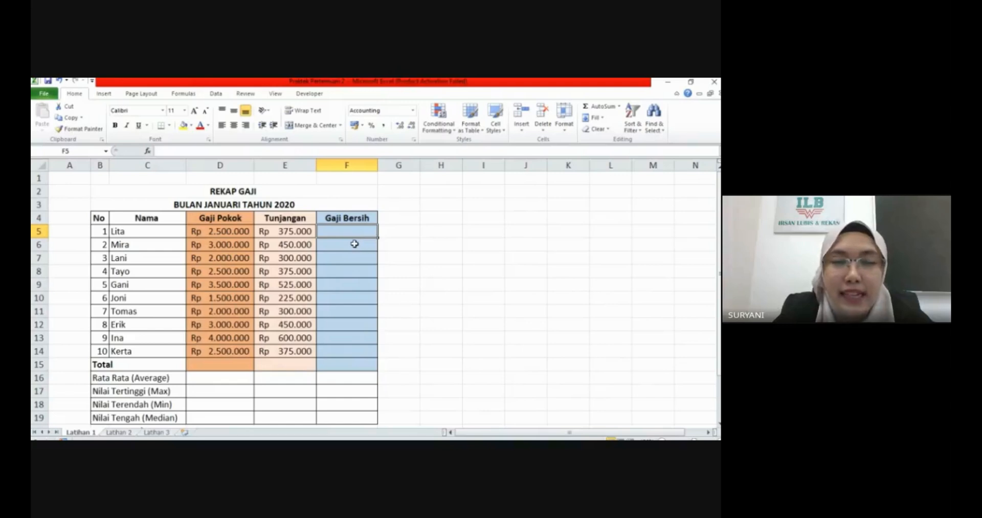
{"action": "scroll", "coordinate": [354, 243], "scroll_direction": "down", "scroll_amount": 1}
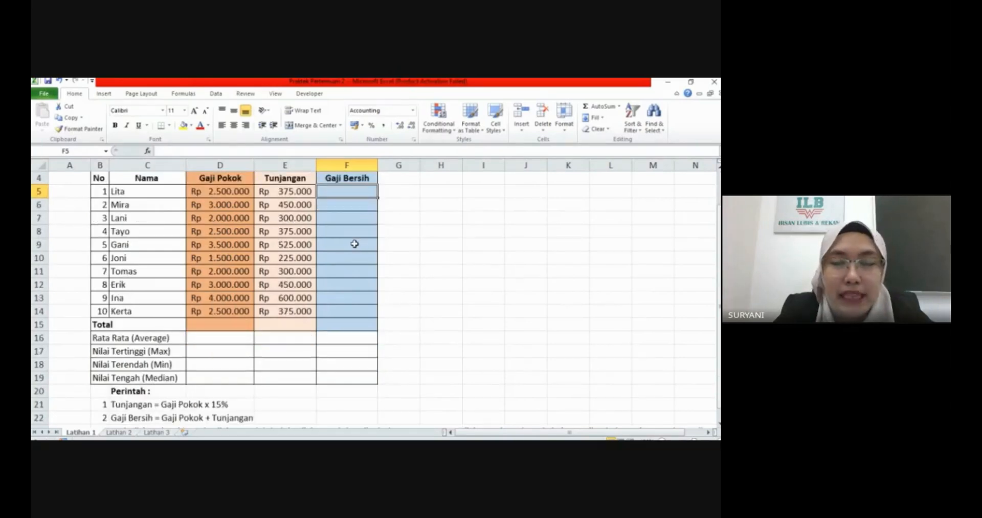
{"action": "scroll", "coordinate": [355, 244], "scroll_direction": "down", "scroll_amount": 1}
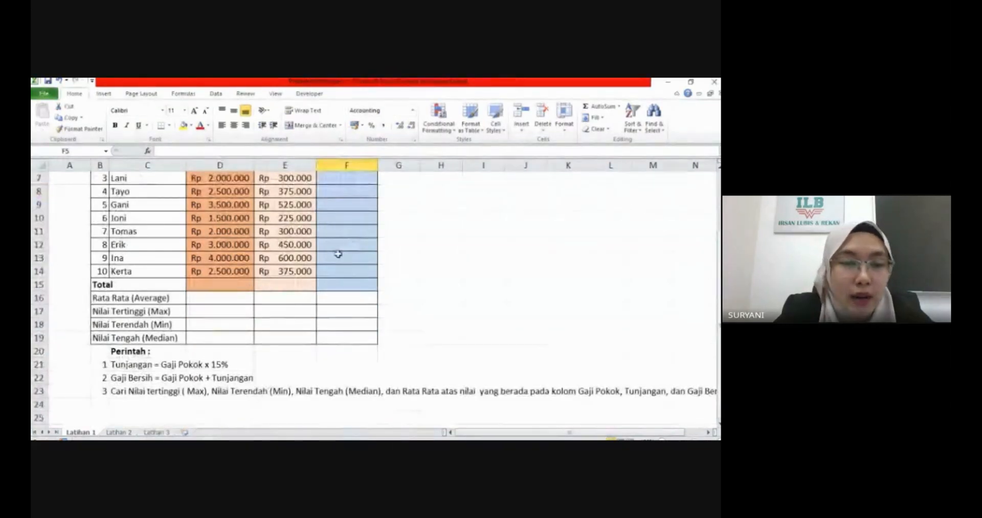
{"action": "left_click", "coordinate": [116, 381]}
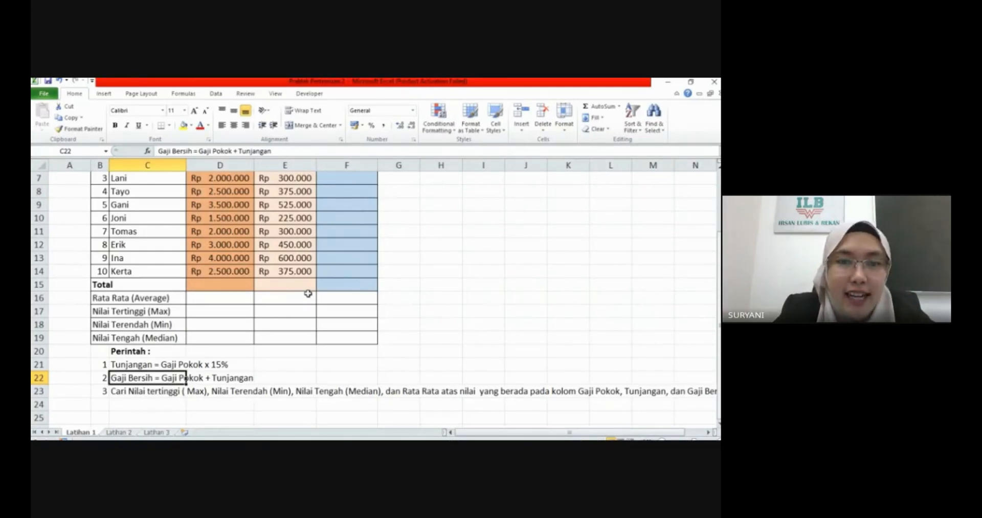
{"action": "scroll", "coordinate": [308, 293], "scroll_direction": "up", "scroll_amount": 2}
{"action": "left_click", "coordinate": [353, 233]}
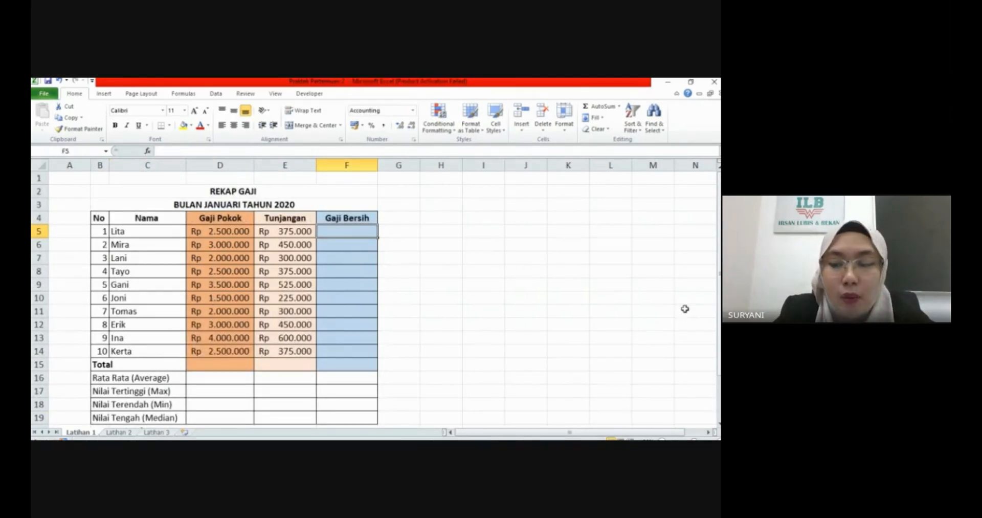
{"action": "type", "text": "="}
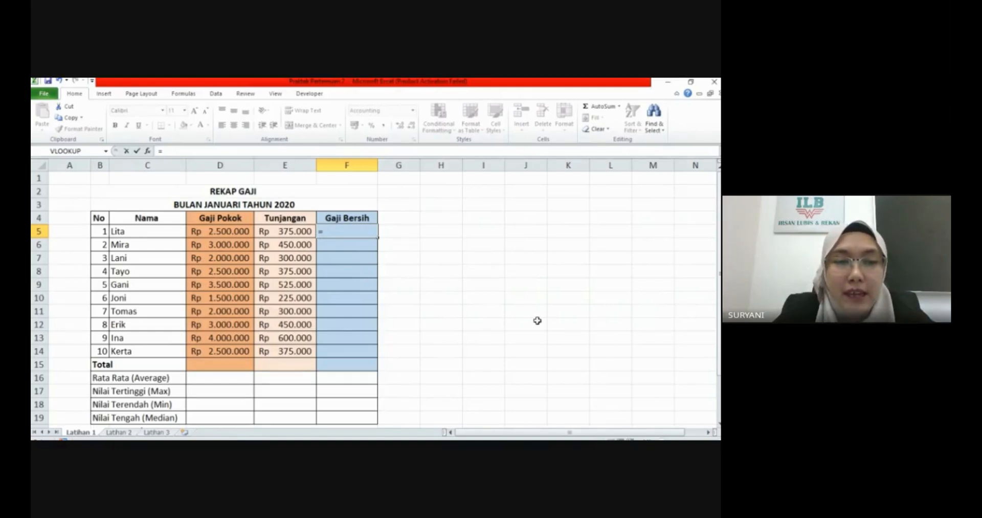
{"action": "scroll", "coordinate": [171, 325], "scroll_direction": "down", "scroll_amount": 3}
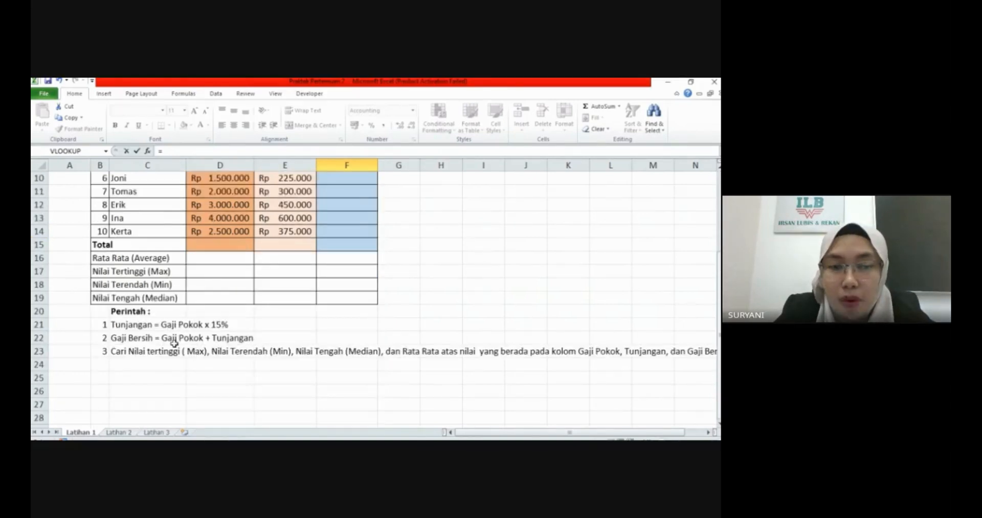
{"action": "scroll", "coordinate": [338, 327], "scroll_direction": "up", "scroll_amount": 3}
{"action": "left_click", "coordinate": [230, 232]}
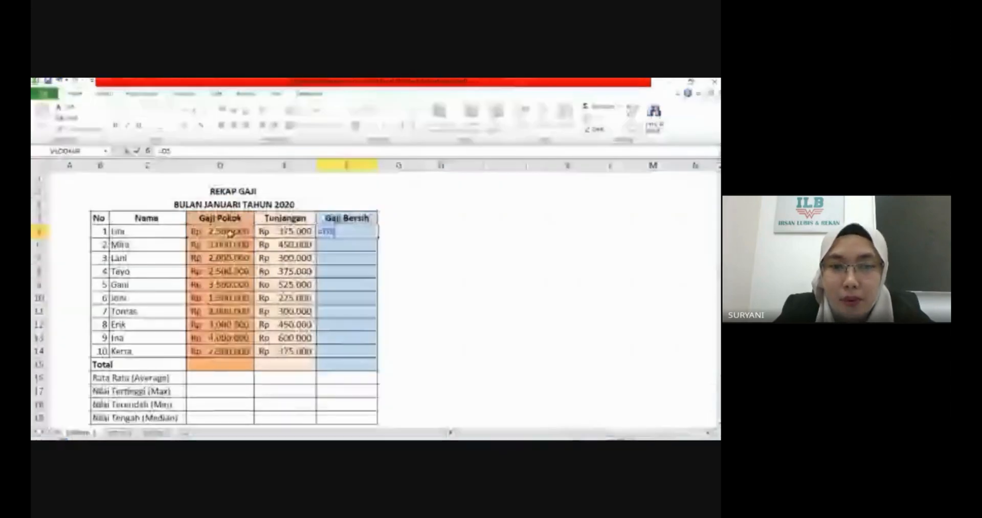
{"action": "type", "text": "+"}
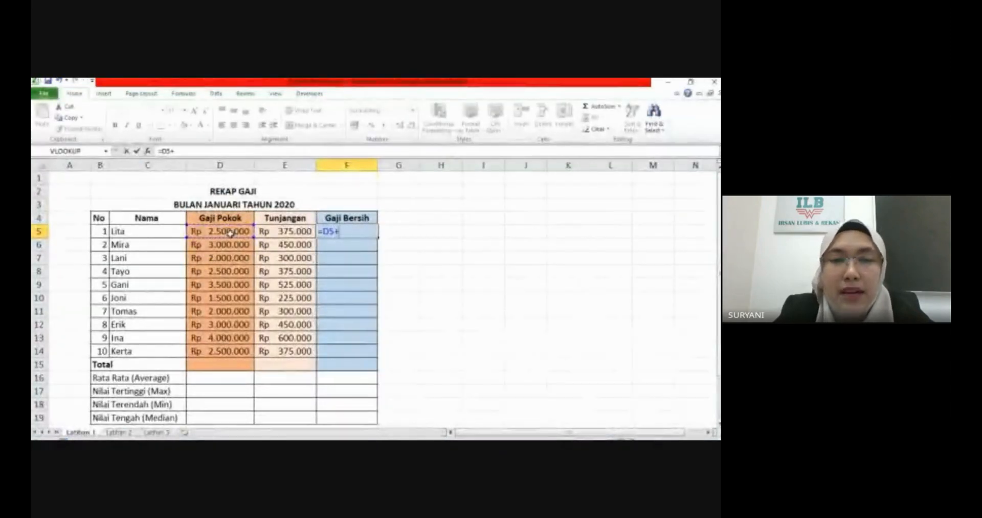
{"action": "left_click", "coordinate": [294, 233]}
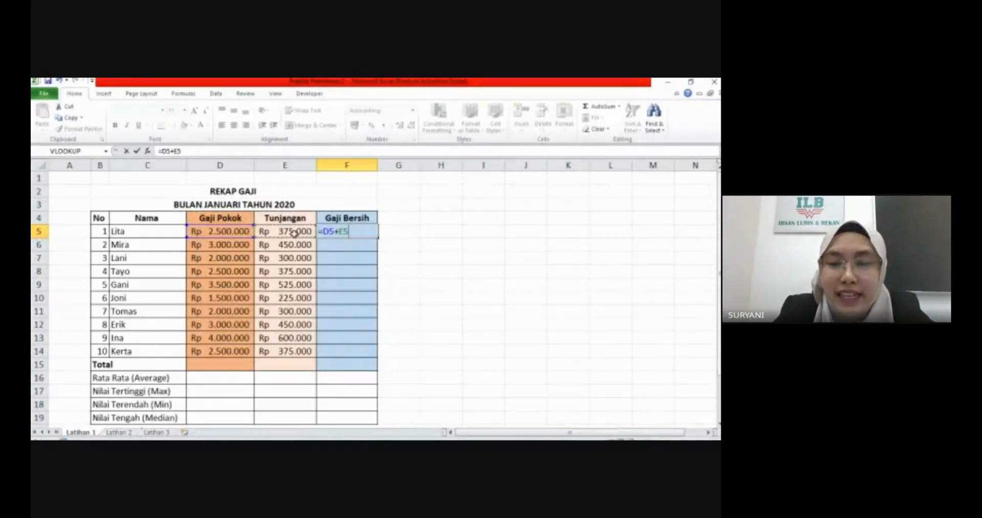
{"action": "key", "text": "Return"}
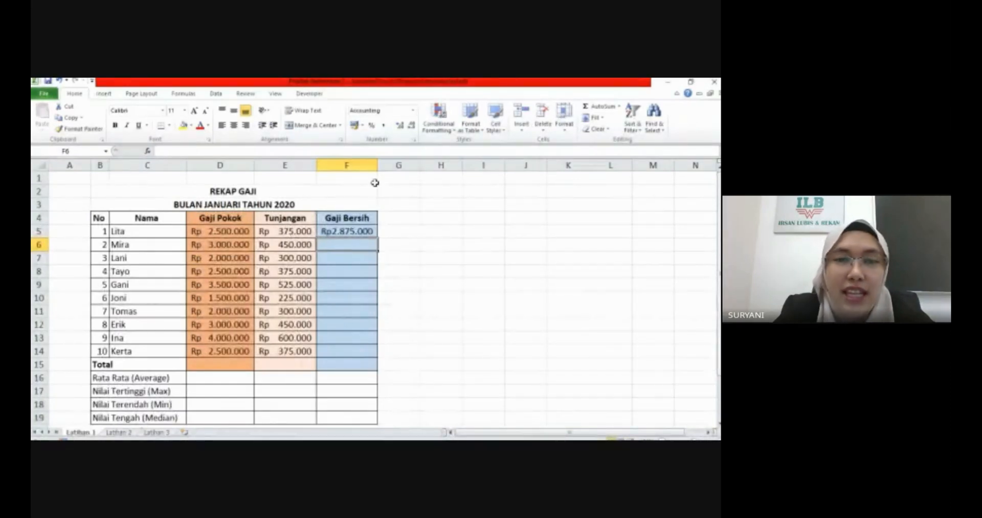
{"action": "left_click_drag", "start_coordinate": [378, 165], "coordinate": [388, 165]}
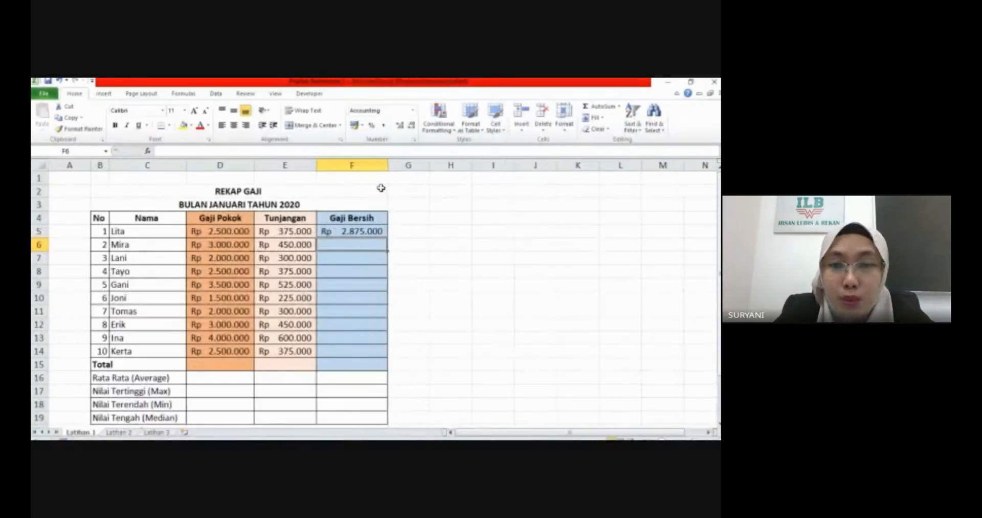
Review the Gaji Bersih formula in F5 and fill it down to F14 with AutoFill.
{"action": "left_click", "coordinate": [363, 234]}
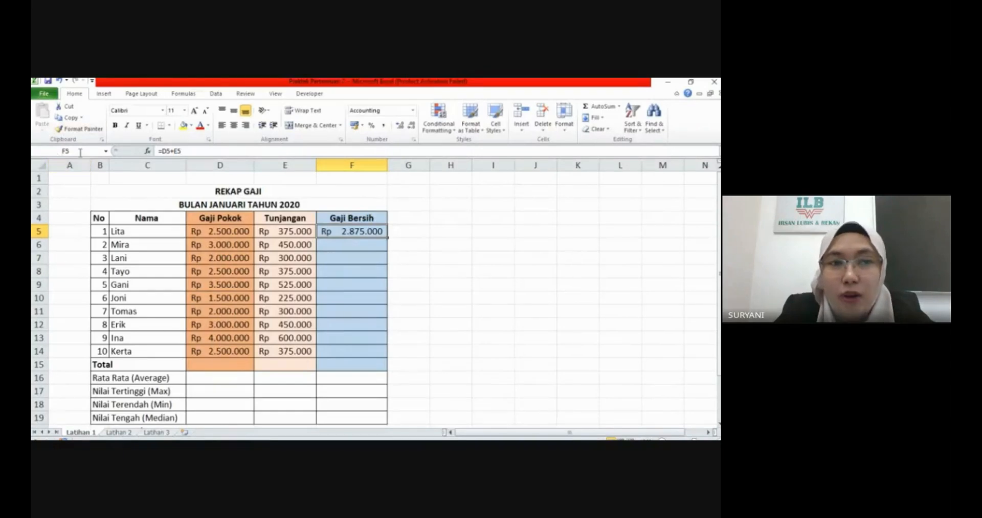
{"action": "left_click", "coordinate": [193, 151]}
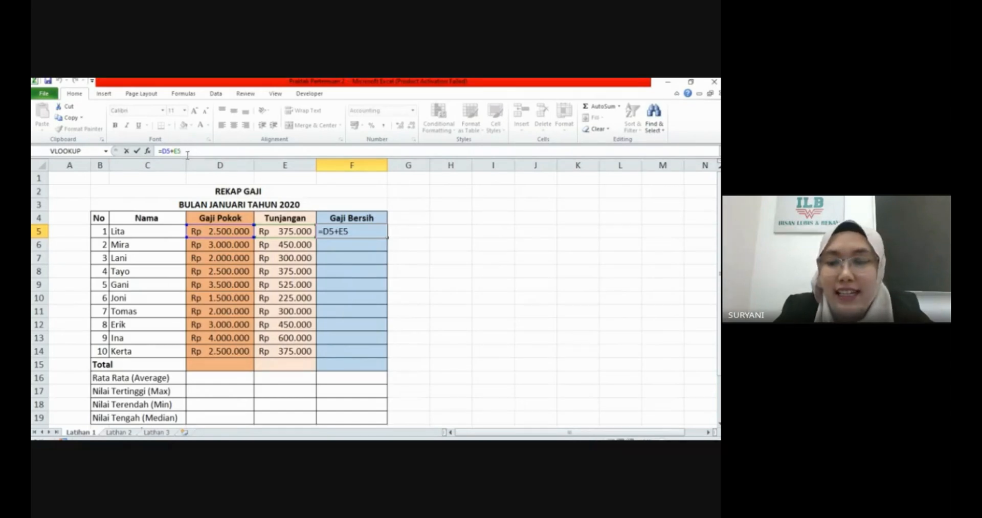
{"action": "left_click_drag", "start_coordinate": [181, 151], "coordinate": [159, 151]}
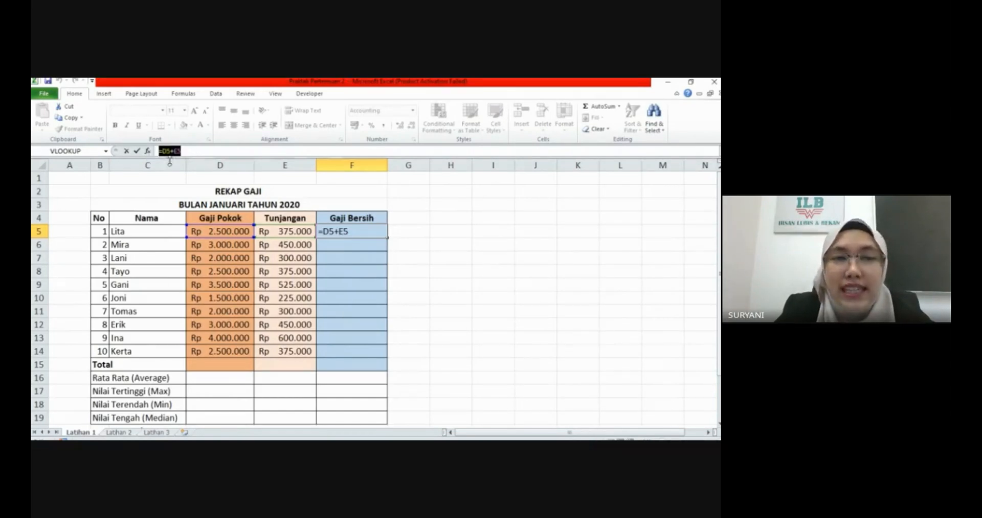
{"action": "left_click", "coordinate": [184, 152]}
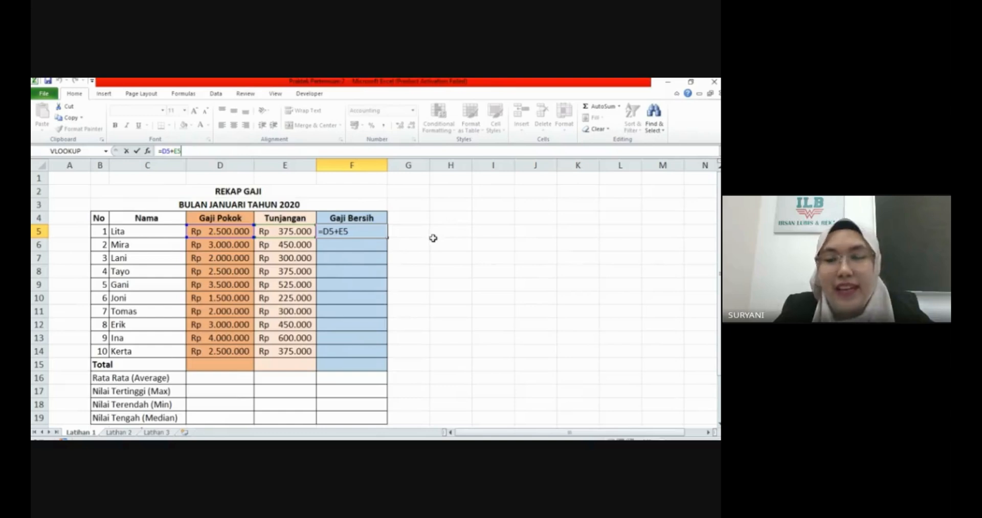
{"action": "key", "text": "ctrl+Return"}
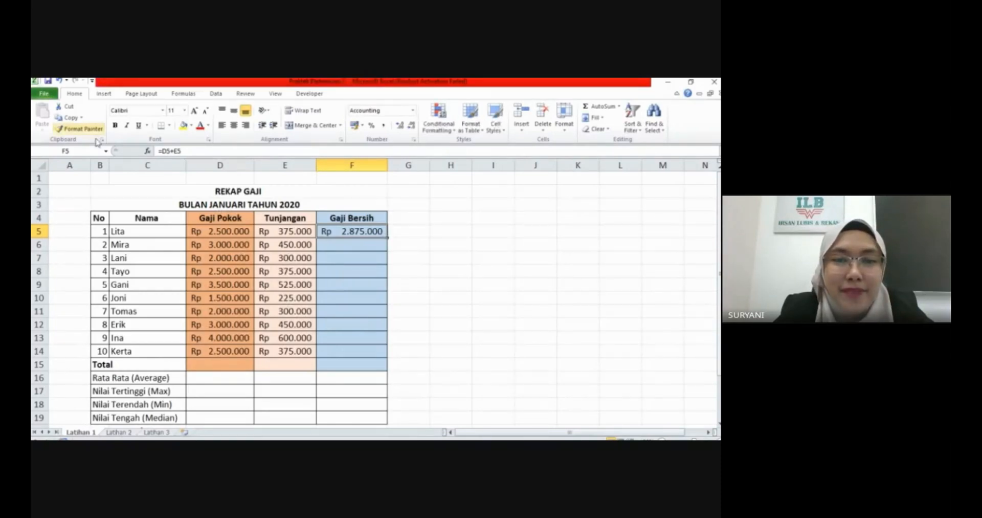
{"action": "left_click_drag", "start_coordinate": [387, 237], "coordinate": [388, 357]}
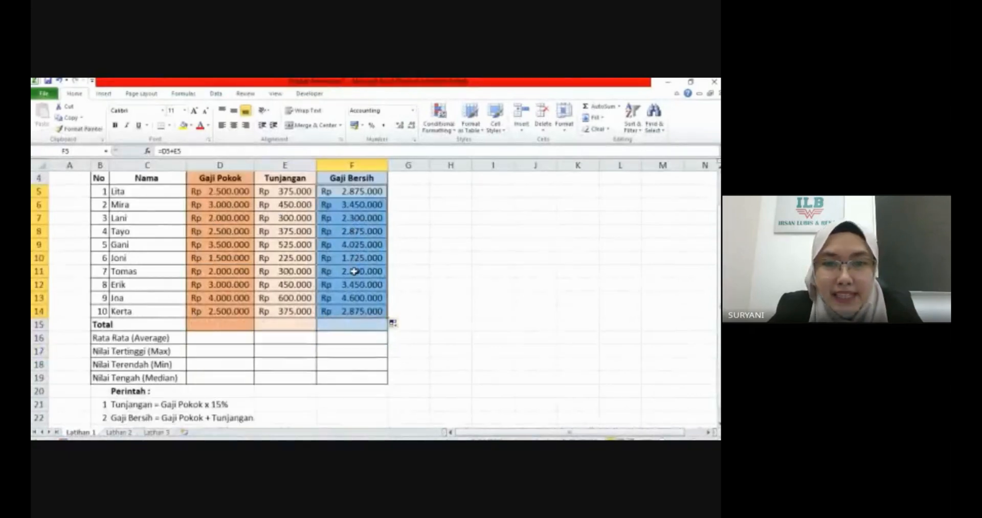
Total the Gaji Pokok amounts in D15 with the formula =SUM(D5:D14).
{"action": "scroll", "coordinate": [353, 271], "scroll_direction": "down", "scroll_amount": 1}
{"action": "scroll", "coordinate": [362, 276], "scroll_direction": "up", "scroll_amount": 1}
{"action": "left_click", "coordinate": [240, 365]}
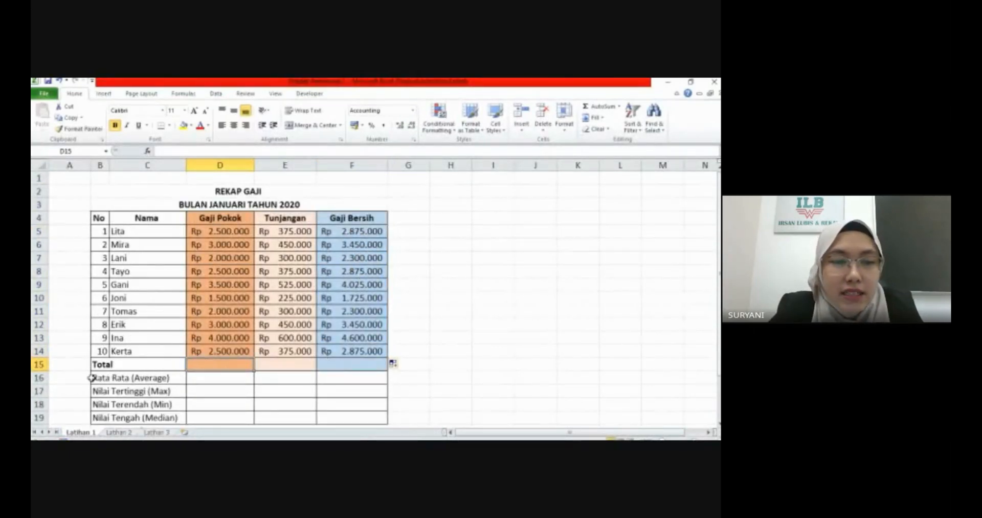
{"action": "left_click", "coordinate": [39, 364]}
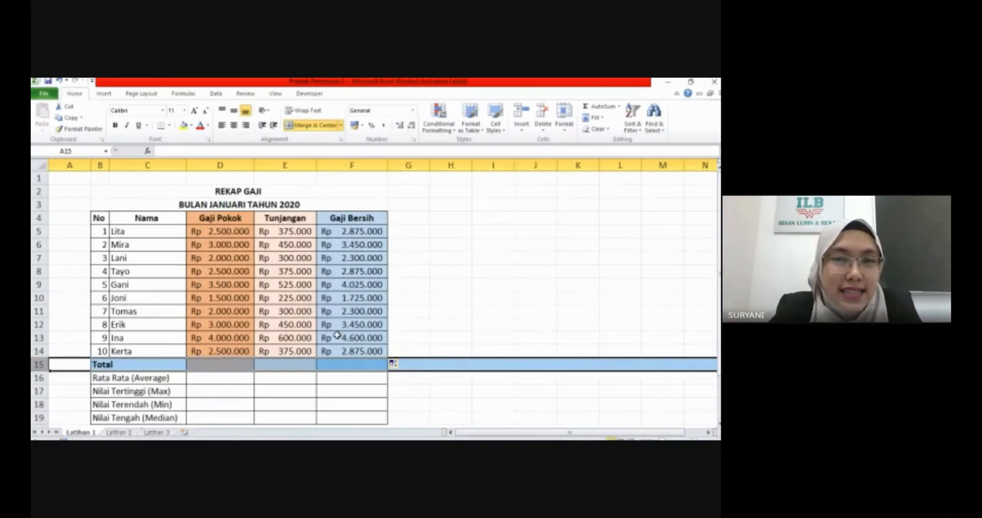
{"action": "left_click", "coordinate": [228, 366]}
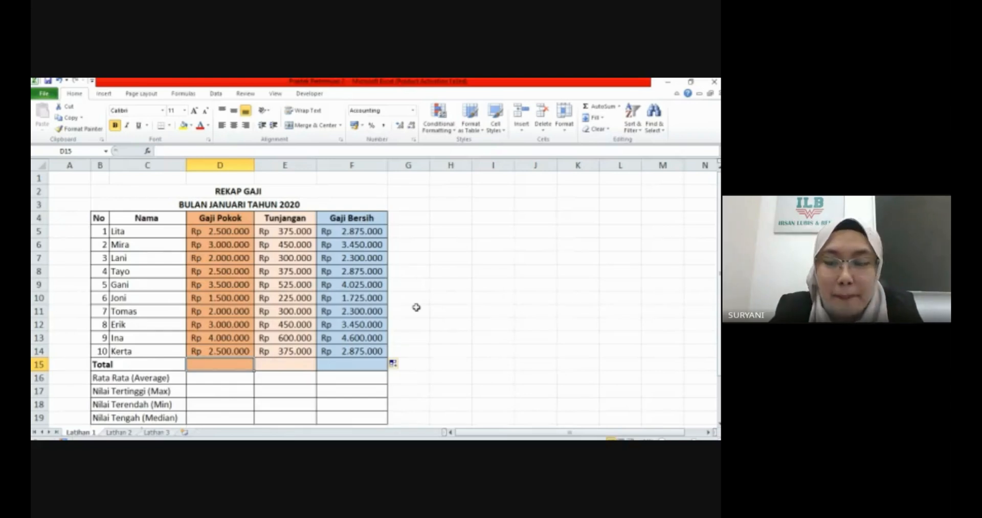
{"action": "type", "text": "="}
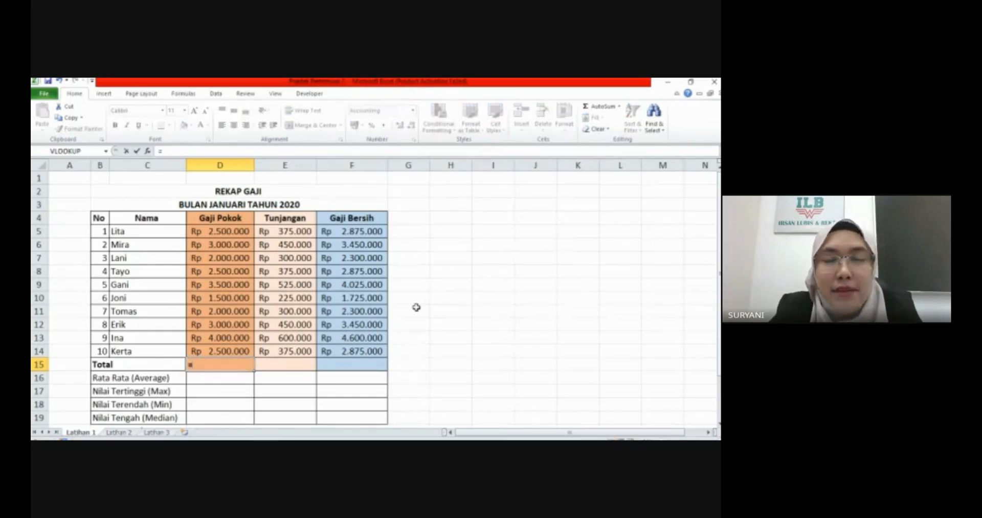
{"action": "type", "text": "sum"}
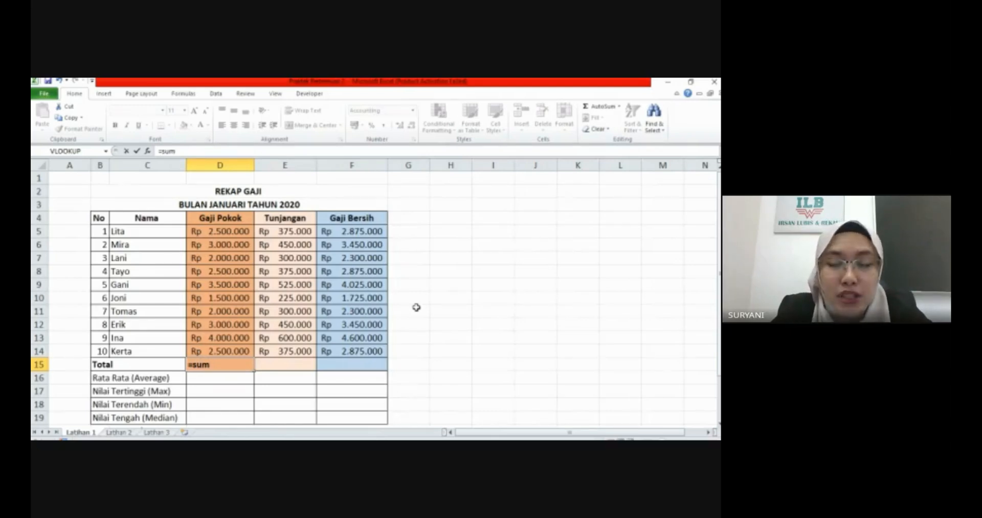
{"action": "type", "text": "("}
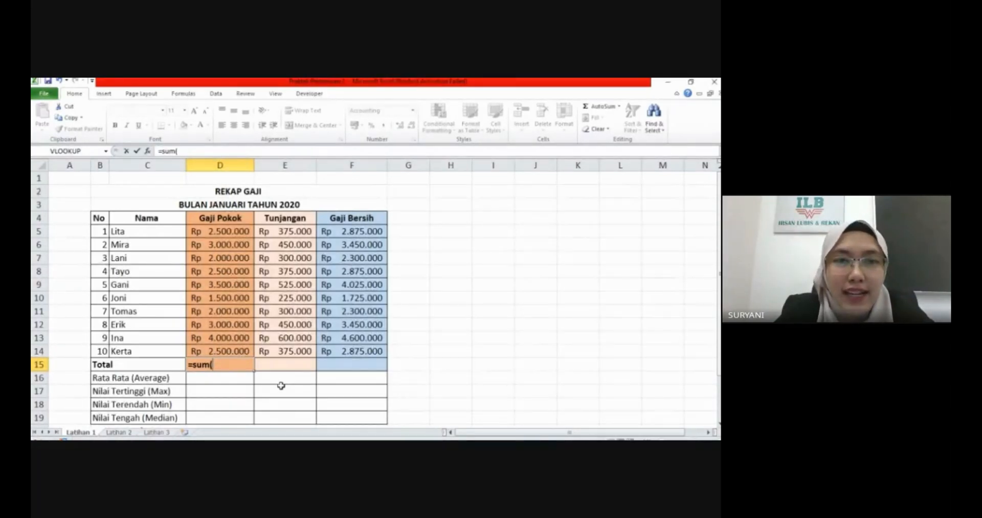
{"action": "left_click", "coordinate": [231, 234]}
{"action": "left_click_drag", "start_coordinate": [232, 234], "coordinate": [236, 353]}
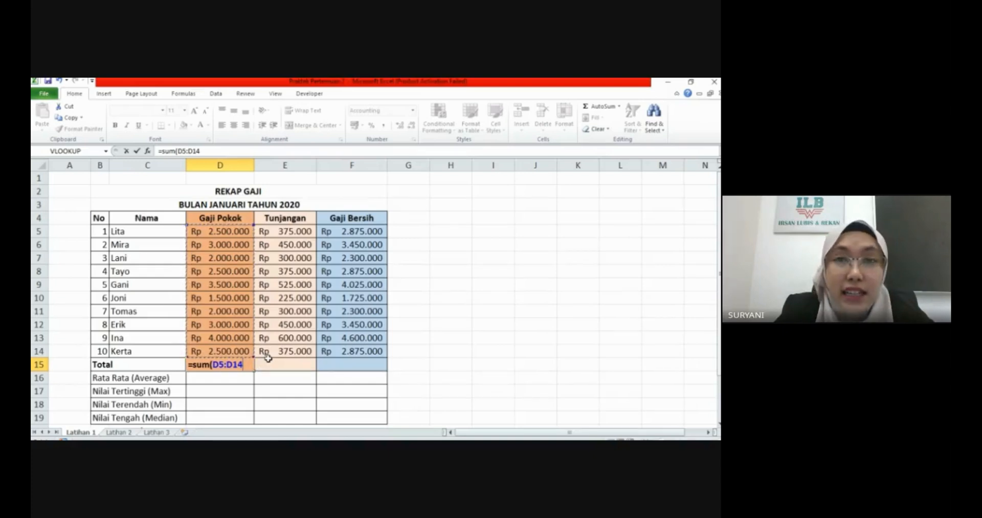
{"action": "type", "text": ")"}
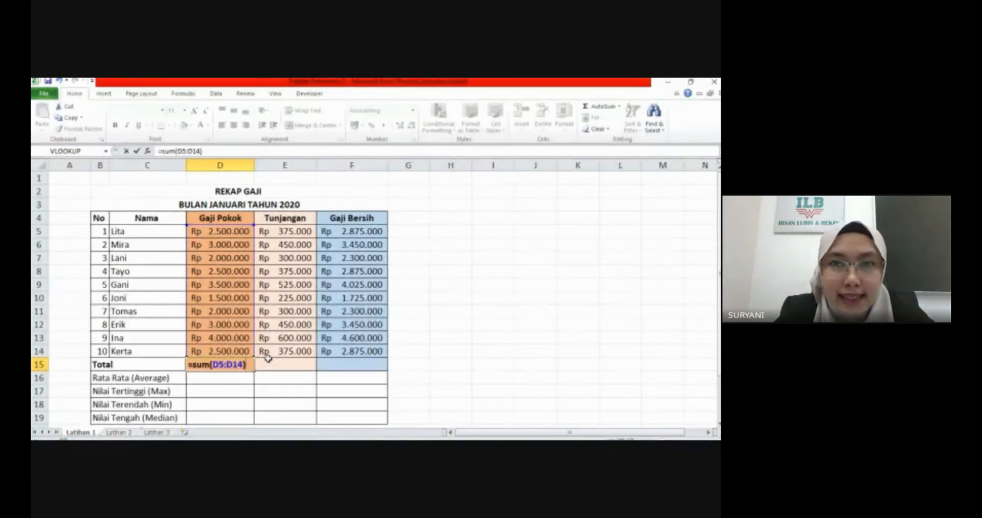
{"action": "key", "text": "Return"}
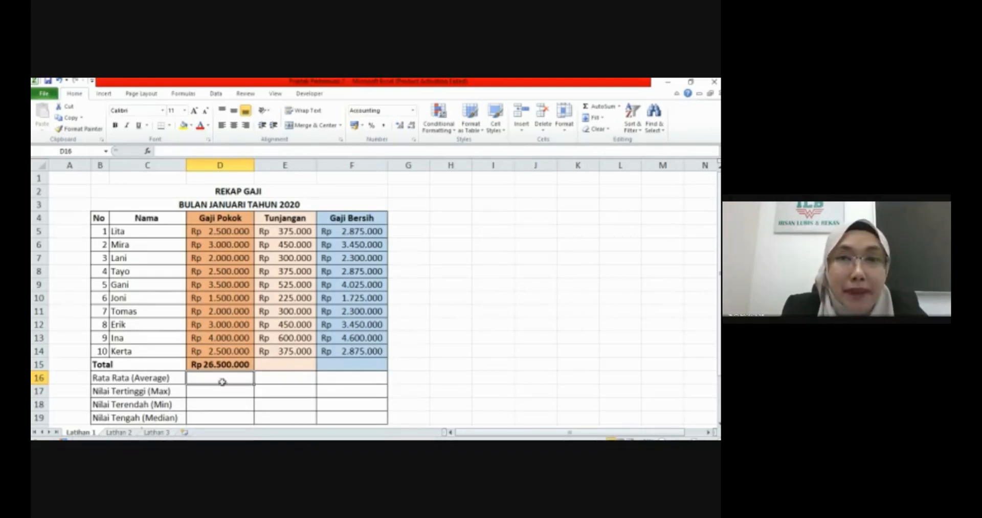
Copy the total formula from D15 into E15 and F15, and open the formula in E15 for checking.
{"action": "left_click", "coordinate": [228, 365]}
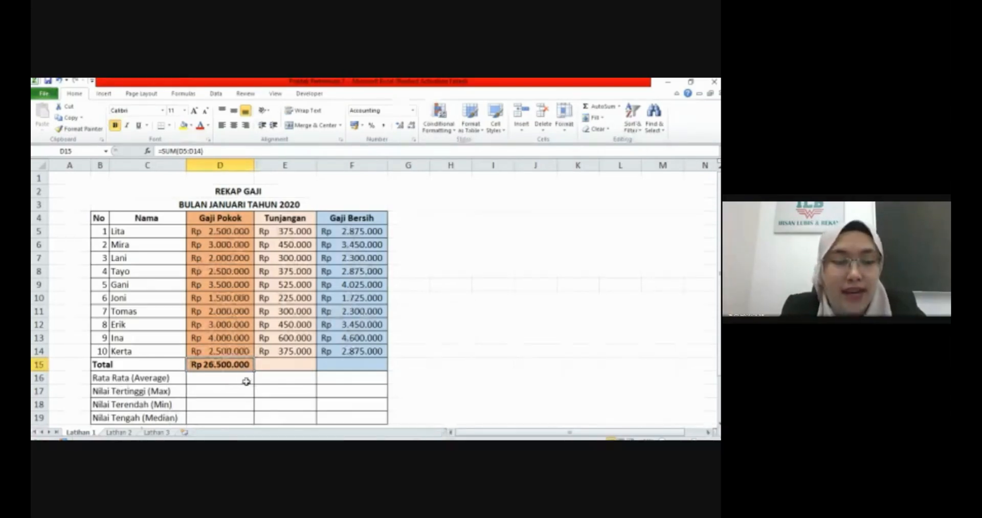
{"action": "key", "text": "ctrl+c"}
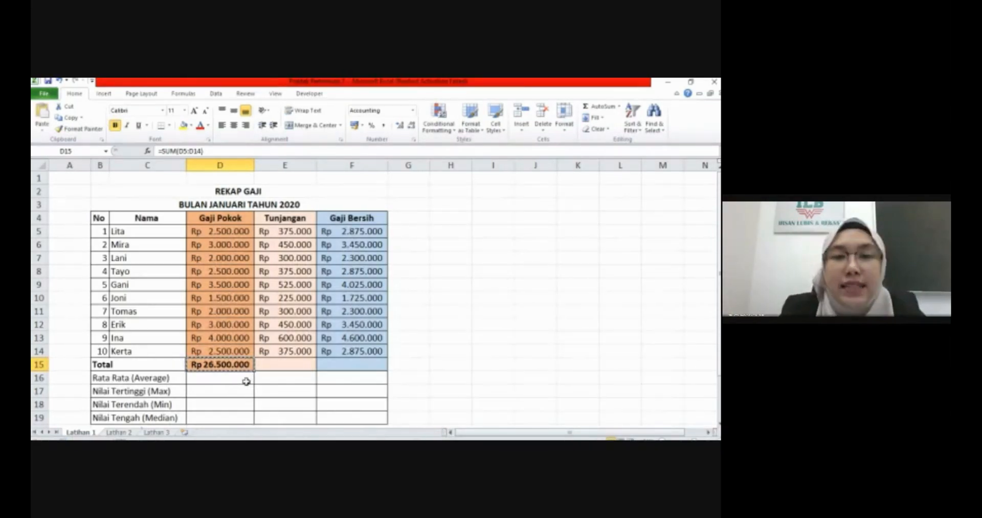
{"action": "left_click", "coordinate": [281, 369]}
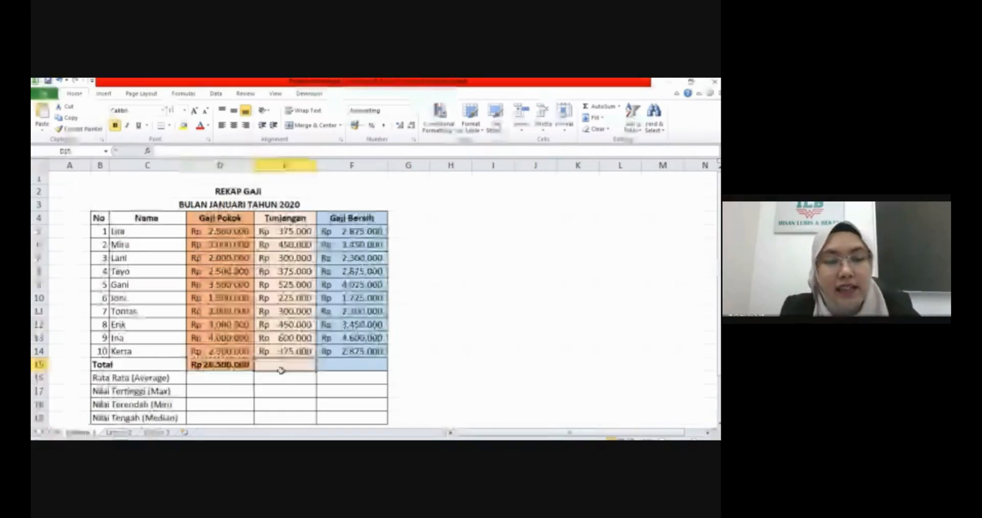
{"action": "left_click", "coordinate": [43, 111]}
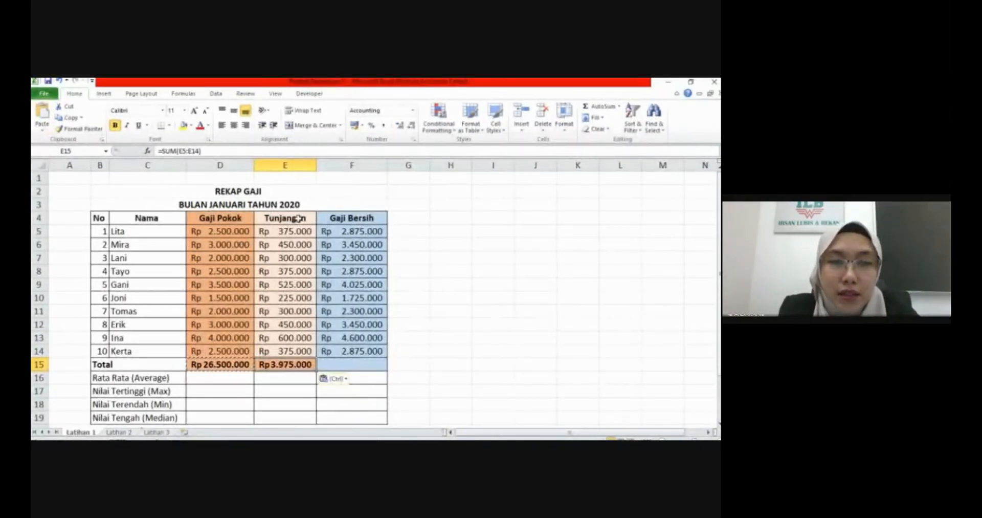
{"action": "left_click", "coordinate": [344, 365]}
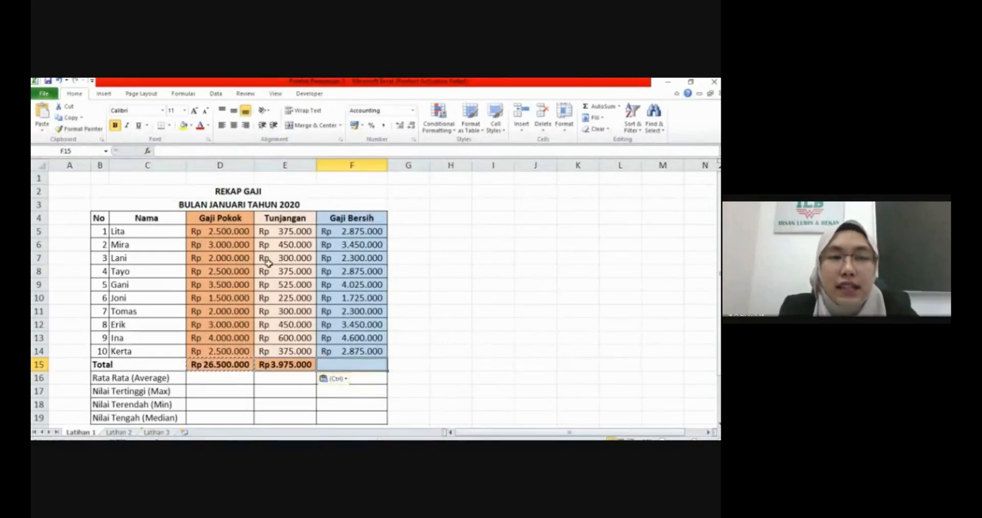
{"action": "left_click", "coordinate": [43, 112]}
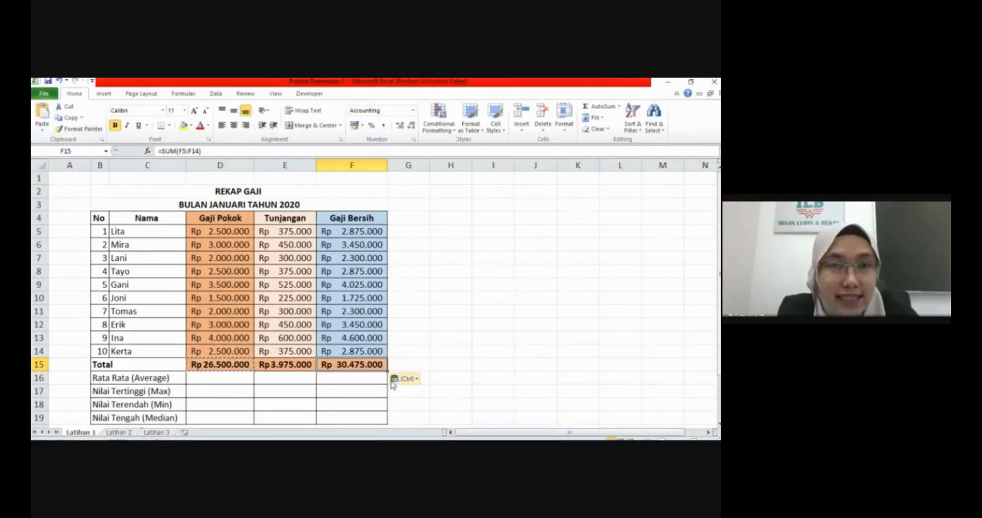
{"action": "double_click", "coordinate": [295, 371]}
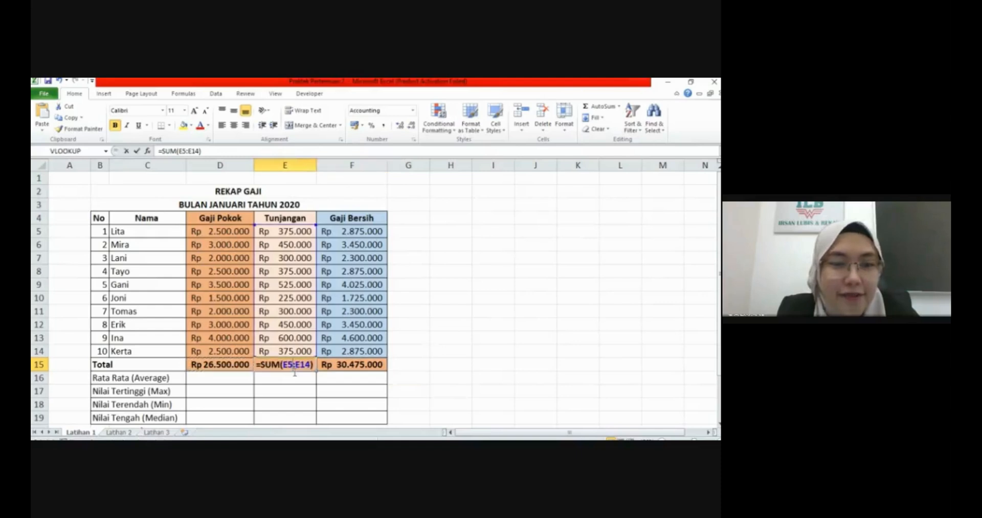
Close the formula check in E15 and calculate the Gaji Pokok average in D16 with the formula =AVERAGE(D5:D14).
{"action": "key", "text": "Escape"}
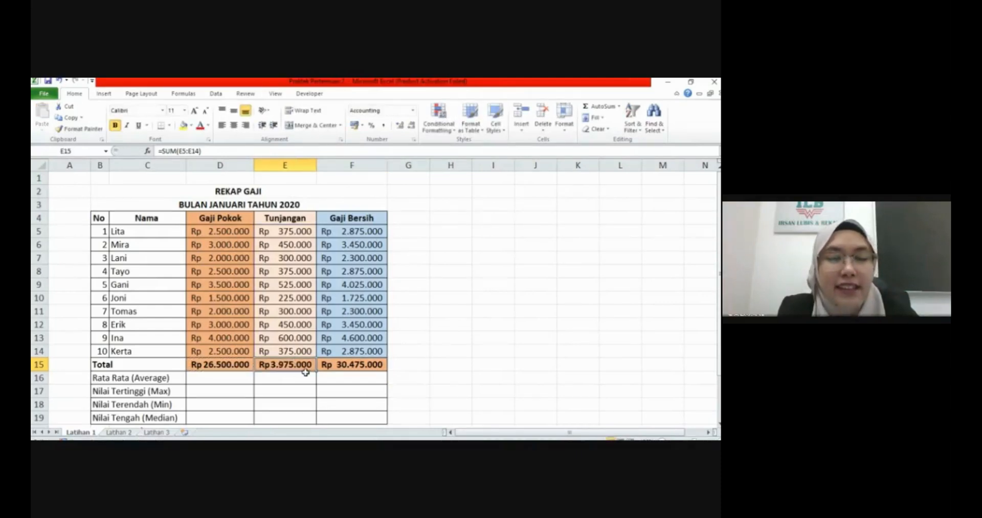
{"action": "left_click", "coordinate": [213, 386]}
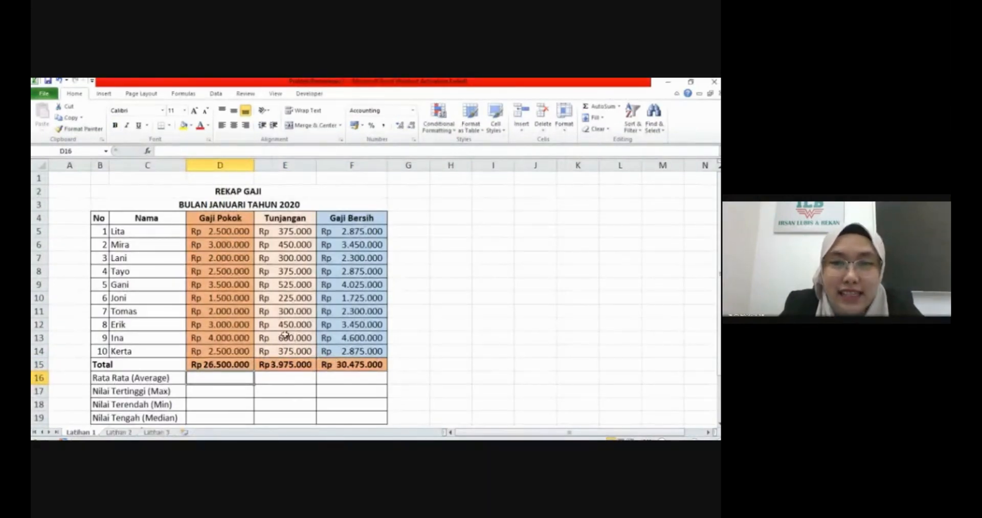
{"action": "scroll", "coordinate": [275, 311], "scroll_direction": "down", "scroll_amount": 1}
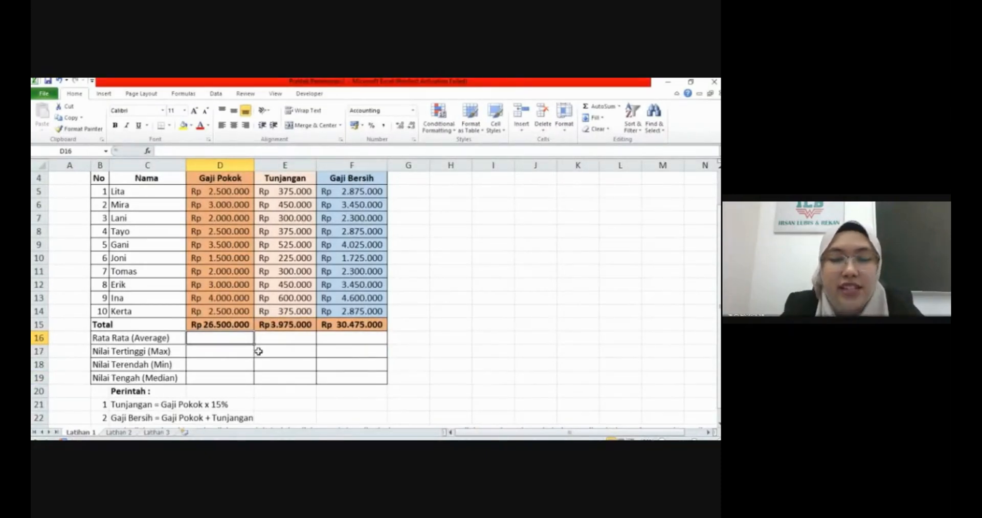
{"action": "type", "text": "="}
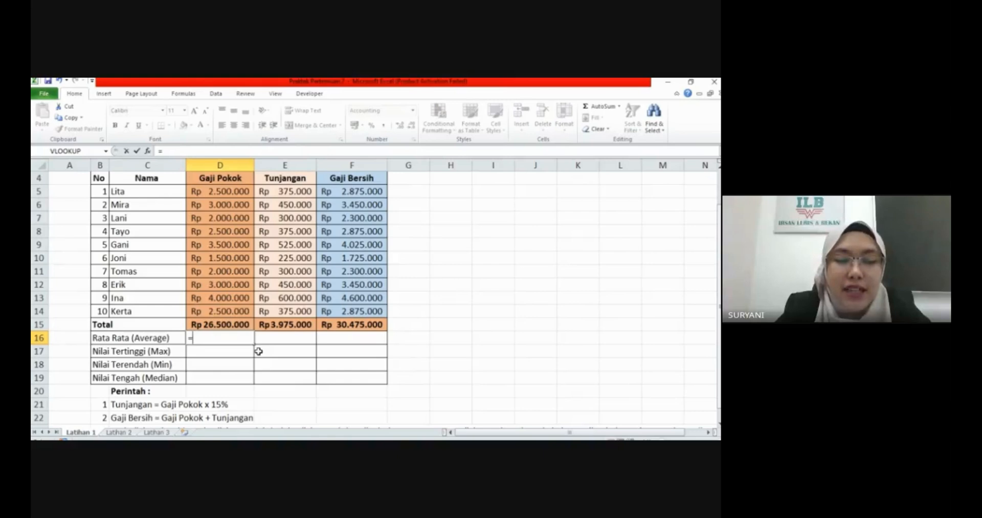
{"action": "type", "text": "average"}
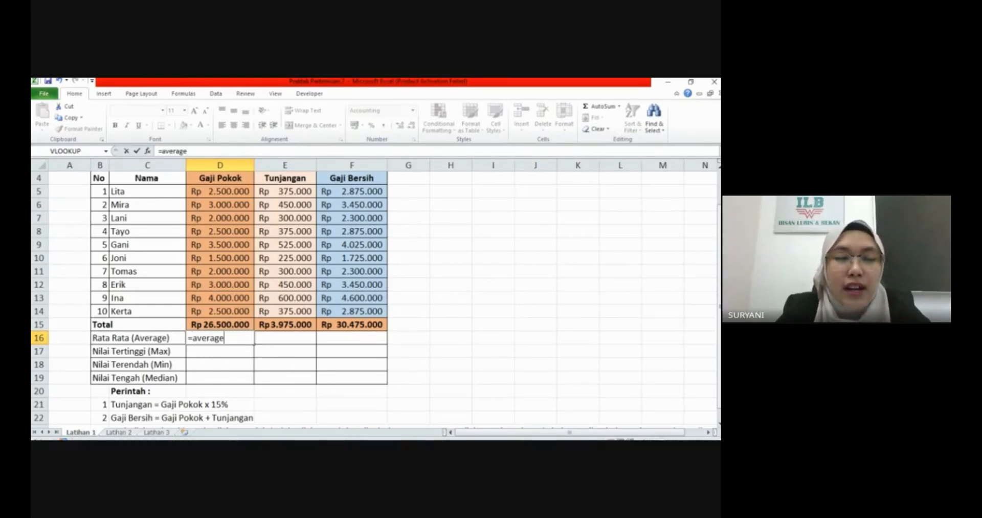
{"action": "type", "text": "("}
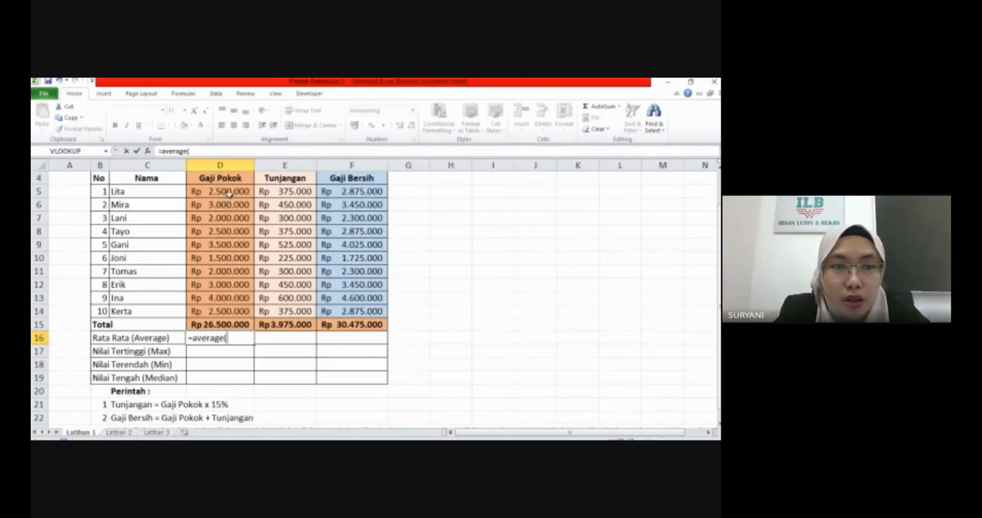
{"action": "left_click_drag", "start_coordinate": [229, 193], "coordinate": [237, 317]}
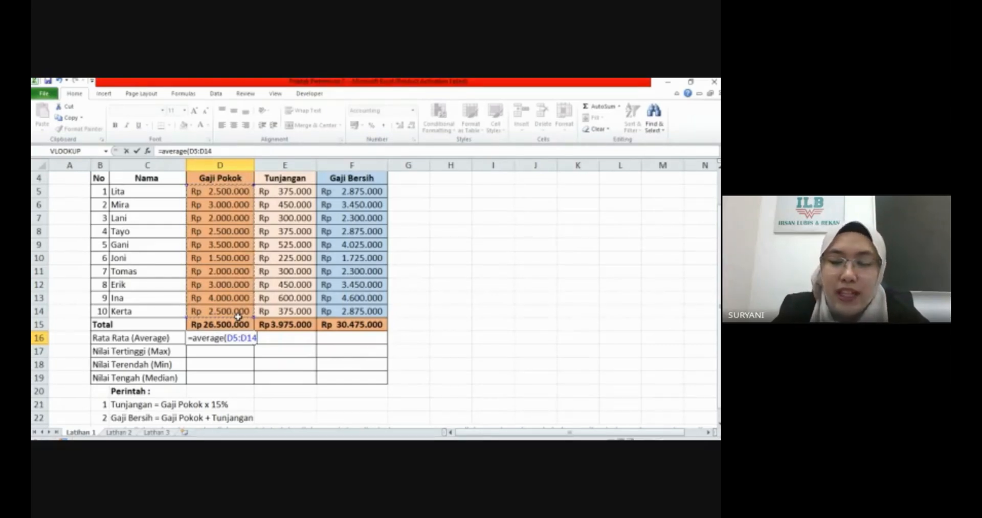
{"action": "type", "text": ")"}
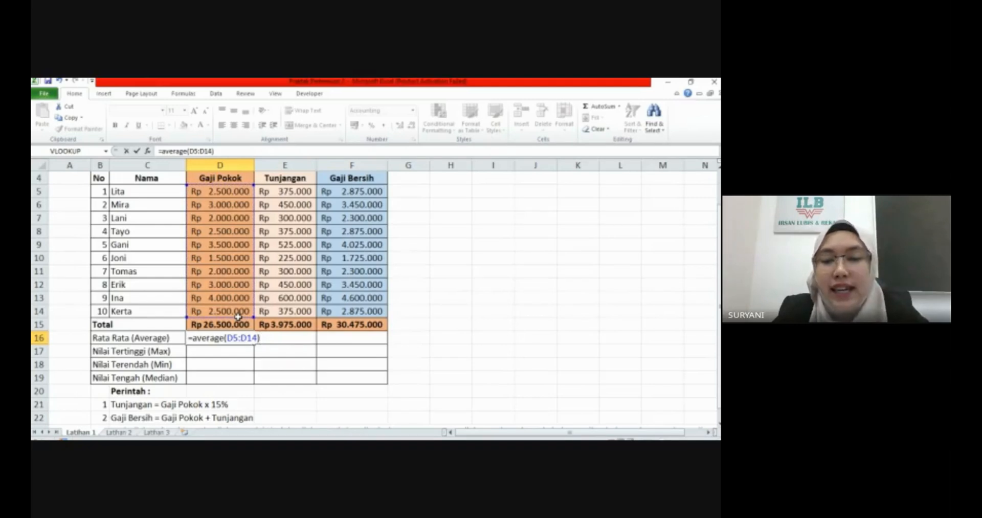
{"action": "key", "text": "Return"}
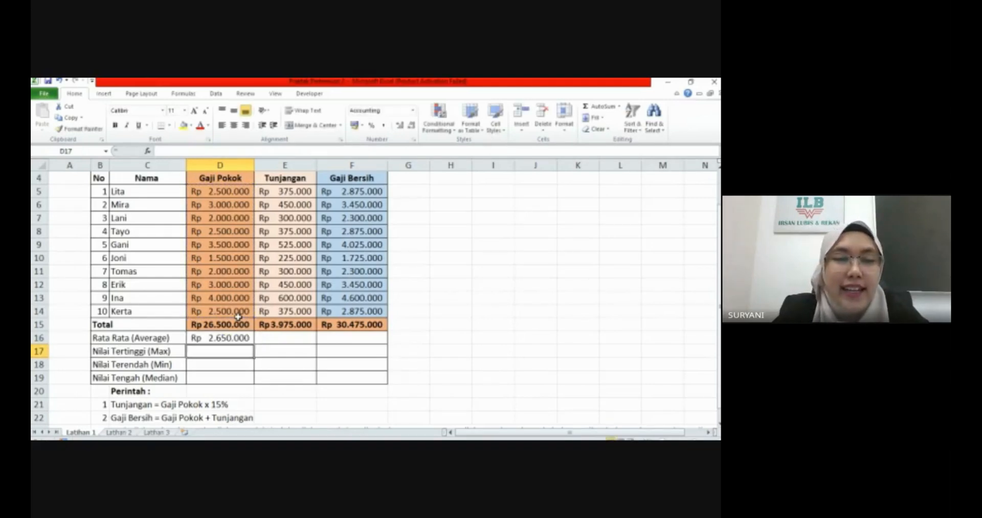
Copy the average formula from D16 into E16 and F16.
{"action": "left_click", "coordinate": [230, 340]}
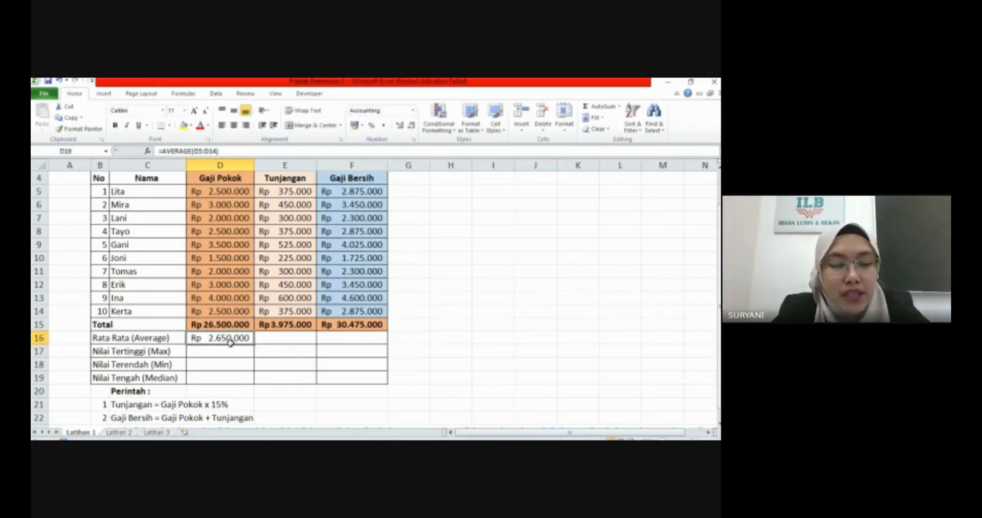
{"action": "key", "text": "ctrl+c"}
{"action": "left_click_drag", "start_coordinate": [299, 341], "coordinate": [324, 343]}
{"action": "key", "text": "ctrl+v"}
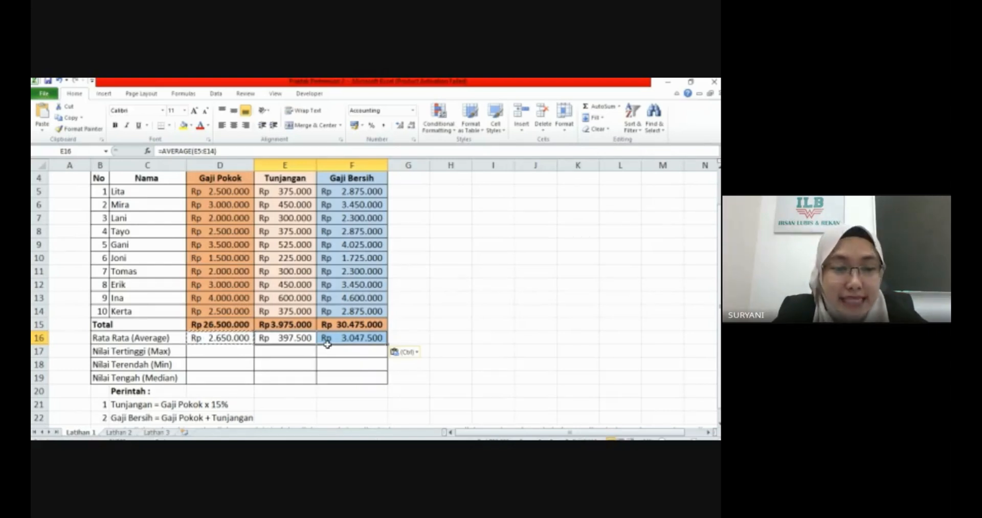
Calculate the highest Gaji Pokok in D17 with the formula =MAX(D5:D14).
{"action": "left_click", "coordinate": [237, 357]}
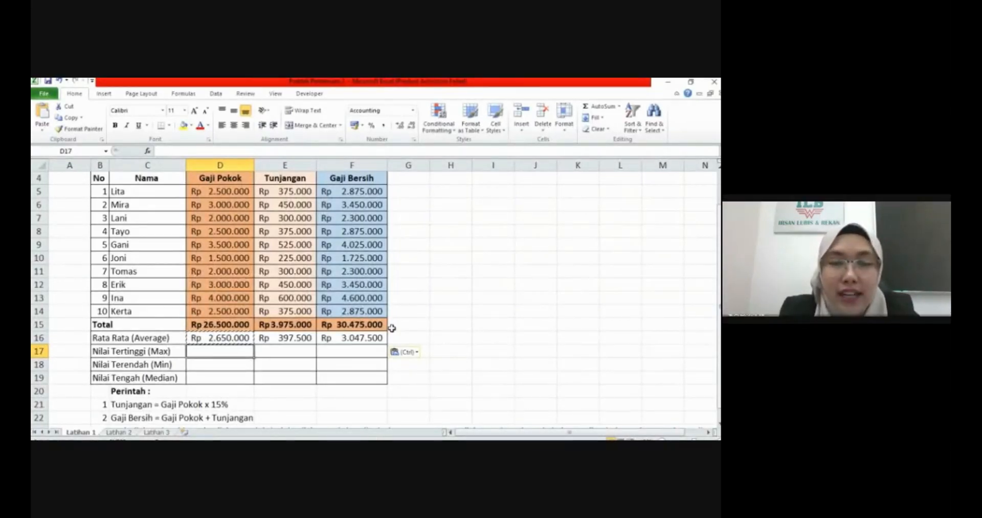
{"action": "type", "text": "="}
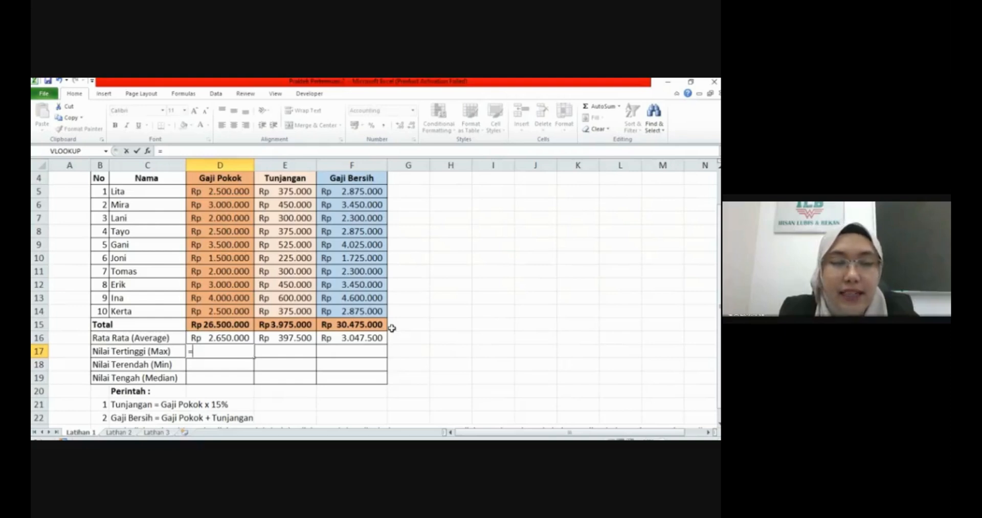
{"action": "type", "text": "MAX"}
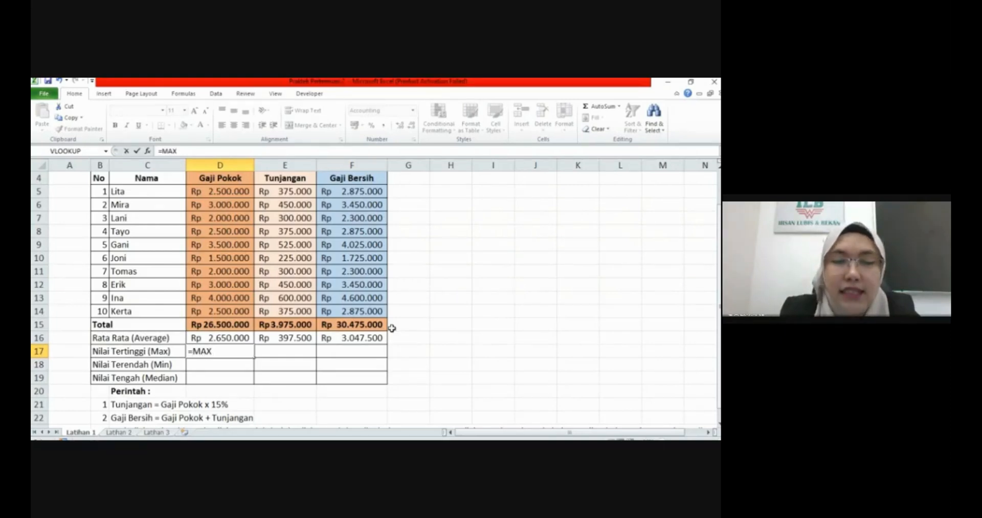
{"action": "type", "text": "("}
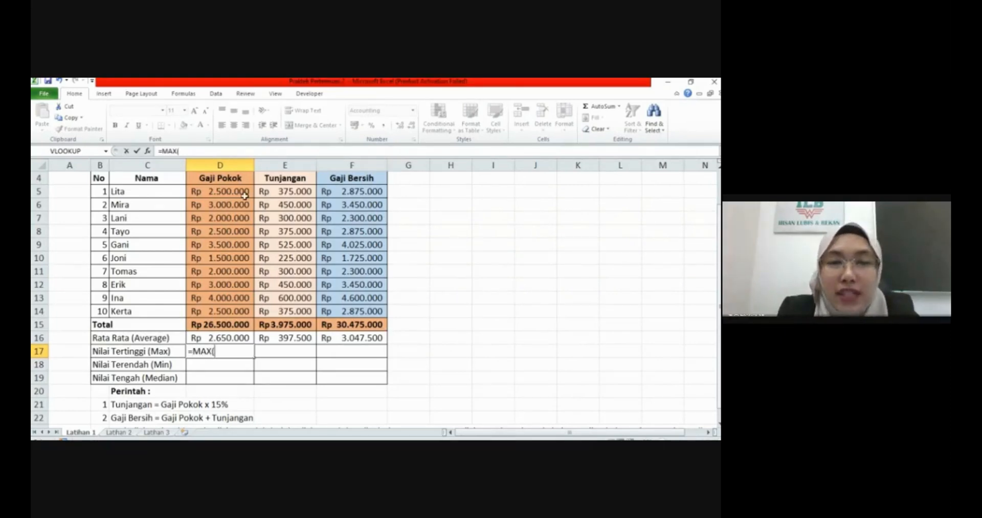
{"action": "left_click_drag", "start_coordinate": [245, 196], "coordinate": [234, 314]}
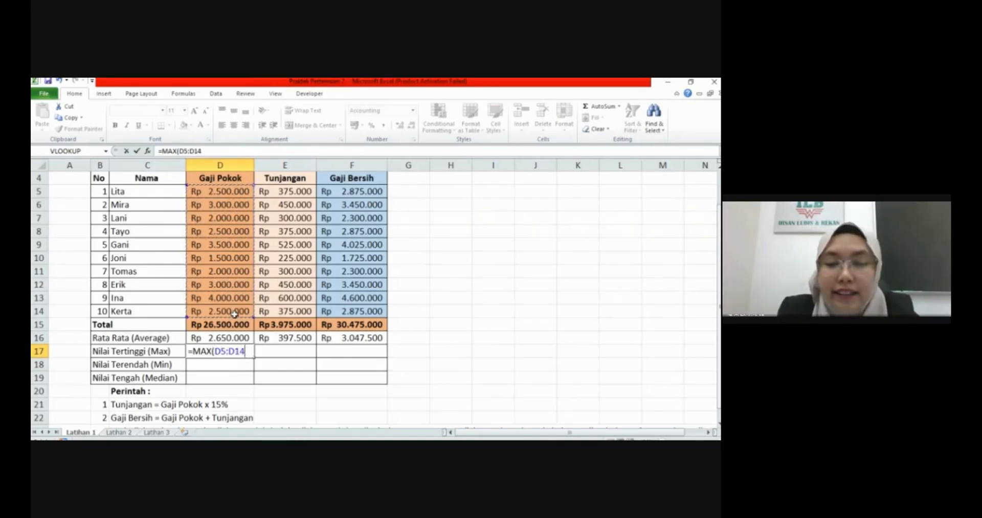
{"action": "type", "text": ")"}
{"action": "key", "text": "Return"}
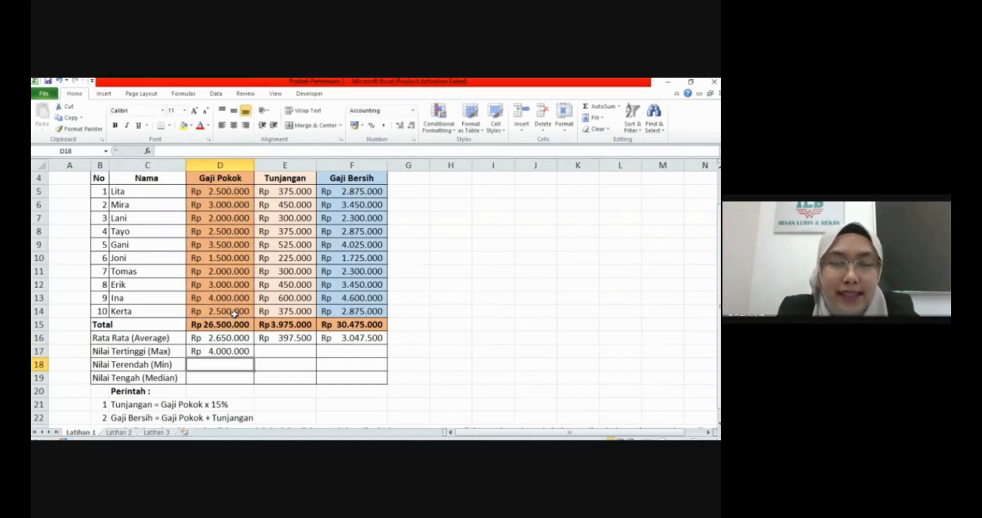
Copy the maximum formula from D17 into E17 and F17.
{"action": "left_click", "coordinate": [245, 353]}
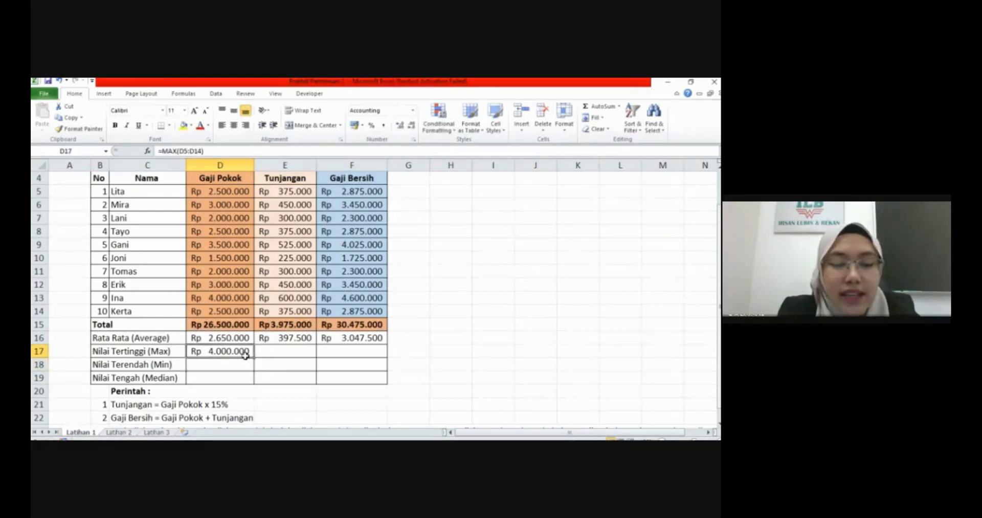
{"action": "key", "text": "ctrl+c"}
{"action": "left_click", "coordinate": [275, 357]}
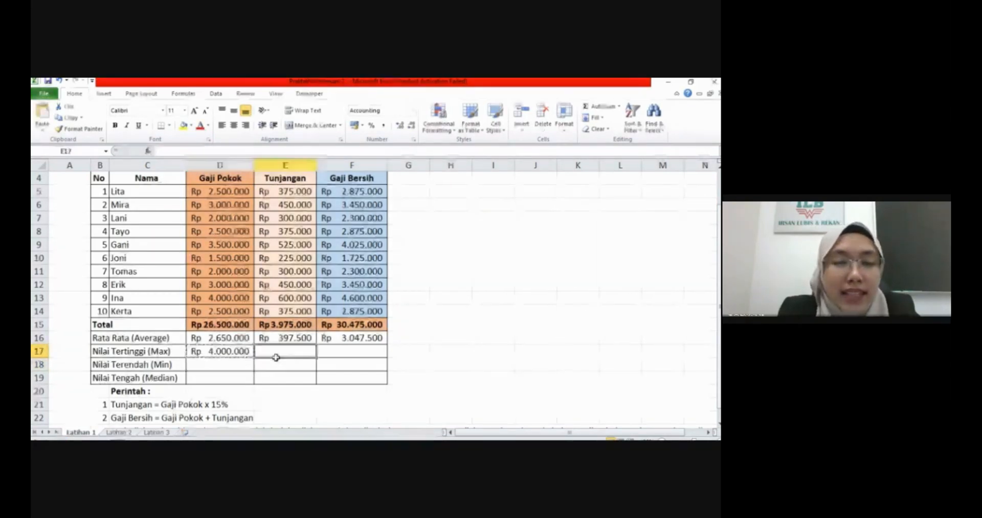
{"action": "left_click_drag", "start_coordinate": [276, 357], "coordinate": [344, 358]}
{"action": "key", "text": "ctrl+v"}
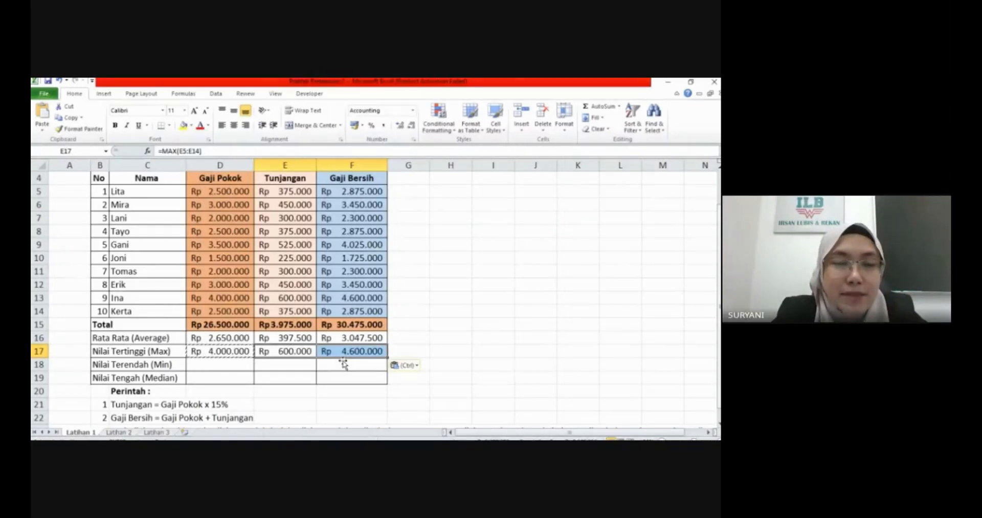
Calculate the lowest Gaji Pokok in D18 with the formula =MIN(D5:D14).
{"action": "left_click", "coordinate": [220, 365]}
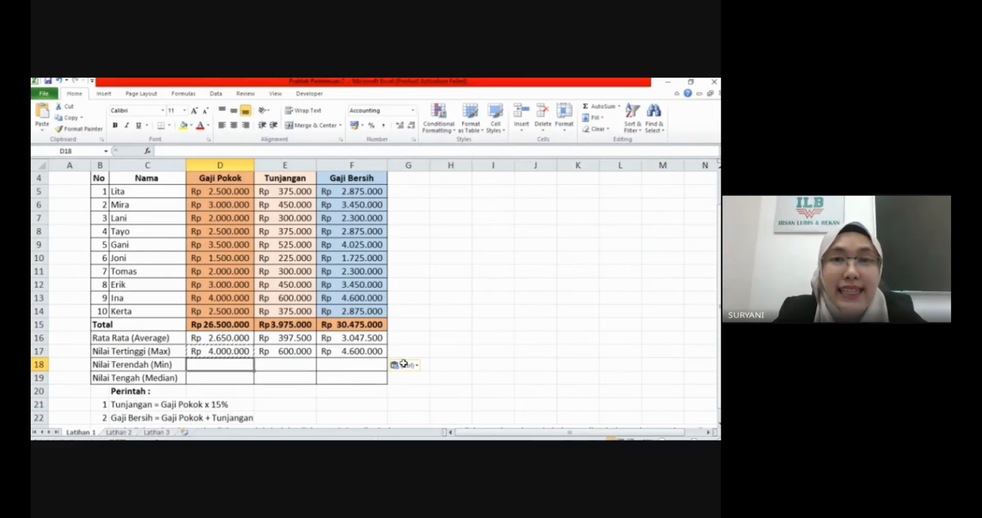
{"action": "type", "text": "="}
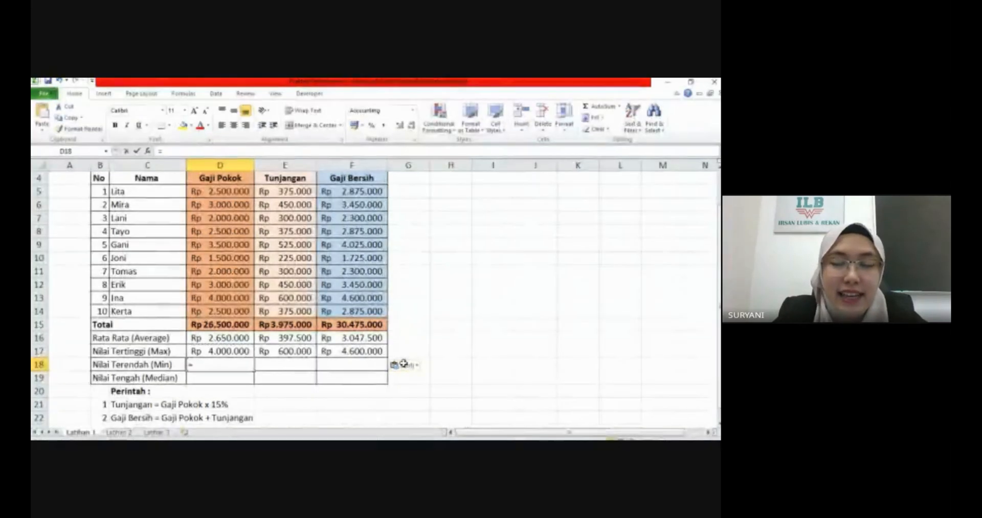
{"action": "type", "text": "MIN("}
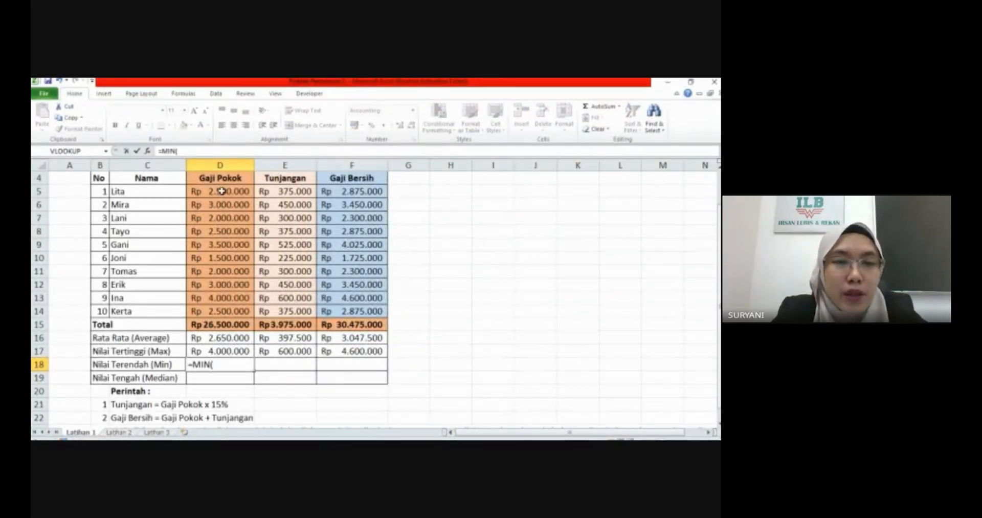
{"action": "left_click_drag", "start_coordinate": [210, 192], "coordinate": [226, 311]}
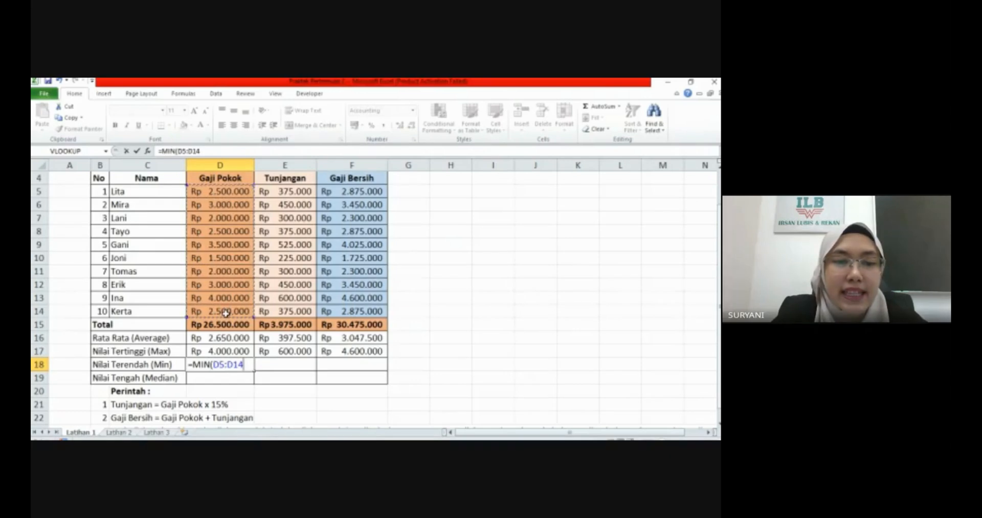
{"action": "key", "text": "Return"}
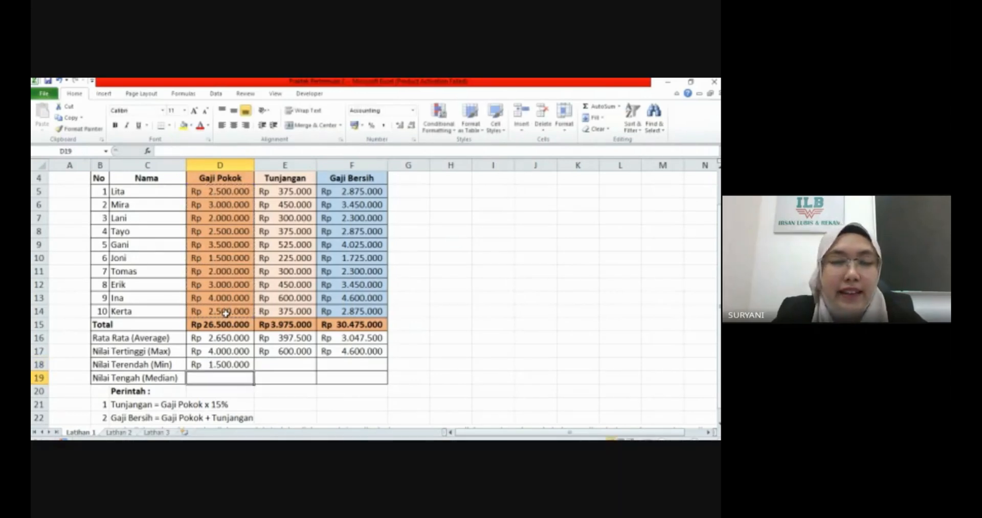
{"action": "left_click", "coordinate": [235, 368]}
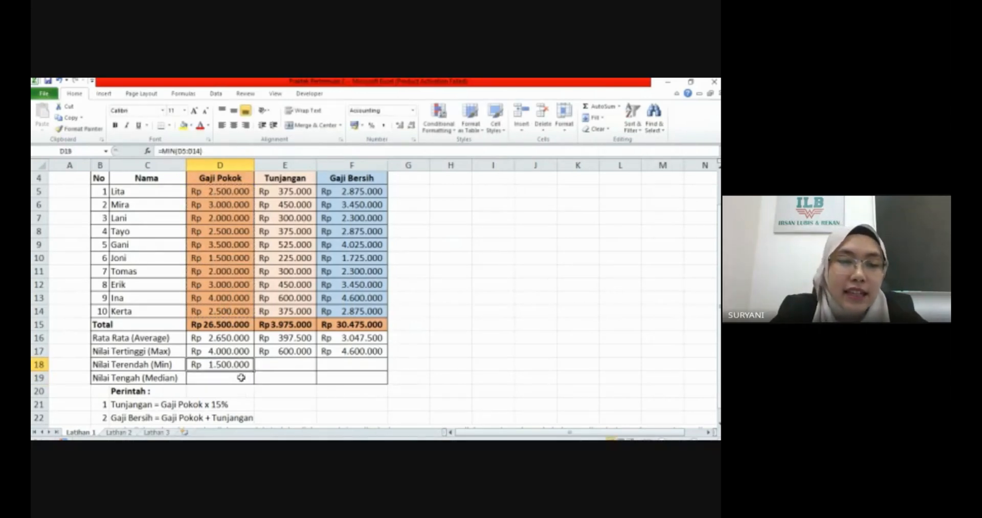
Try to calculate the Gaji Pokok median in D19 with the formula =MID(D5:D14), and cancel the entry.
{"action": "left_click", "coordinate": [240, 379]}
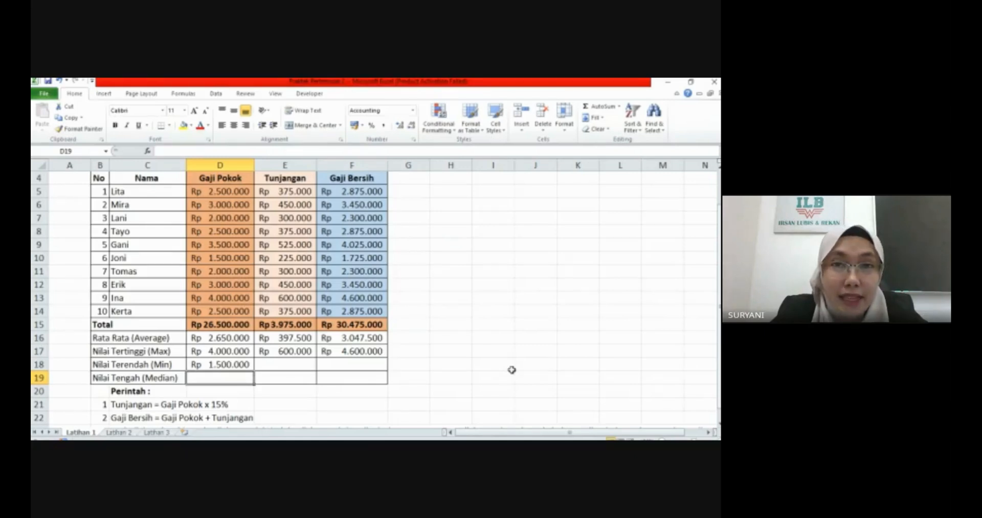
{"action": "type", "text": "="}
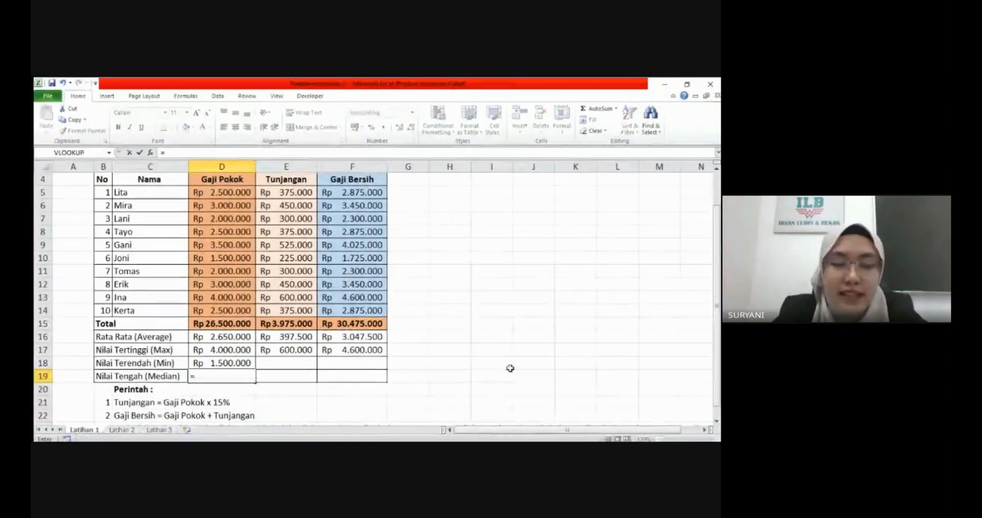
{"action": "type", "text": "MED("}
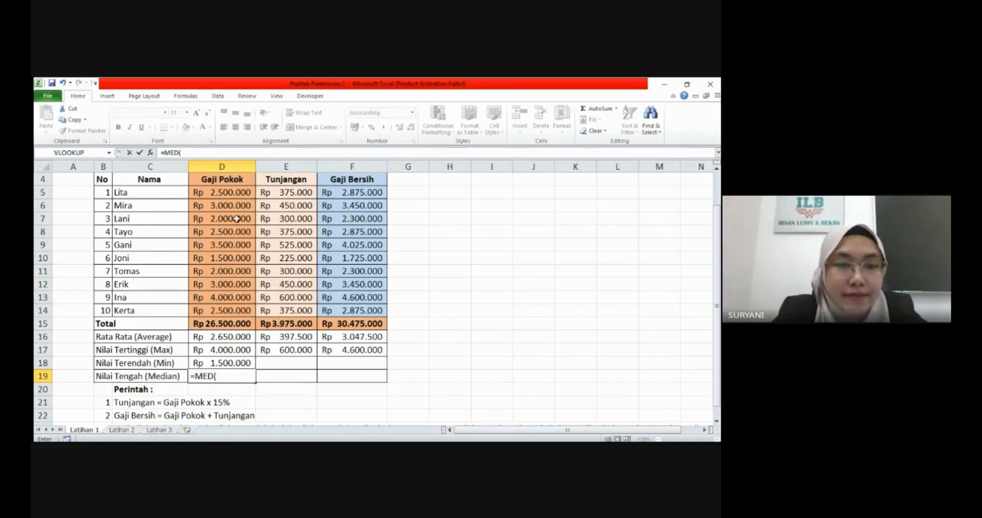
{"action": "key", "text": "BackSpace"}
{"action": "key", "text": "BackSpace"}
{"action": "key", "text": "BackSpace"}
{"action": "type", "text": "ID"}
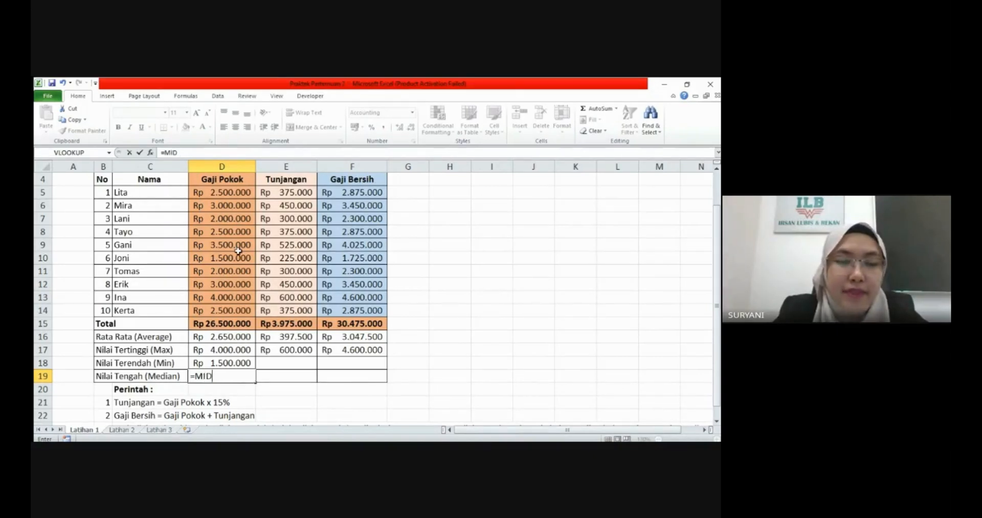
{"action": "type", "text": "("}
{"action": "left_click_drag", "start_coordinate": [235, 194], "coordinate": [246, 314]}
{"action": "type", "text": ")"}
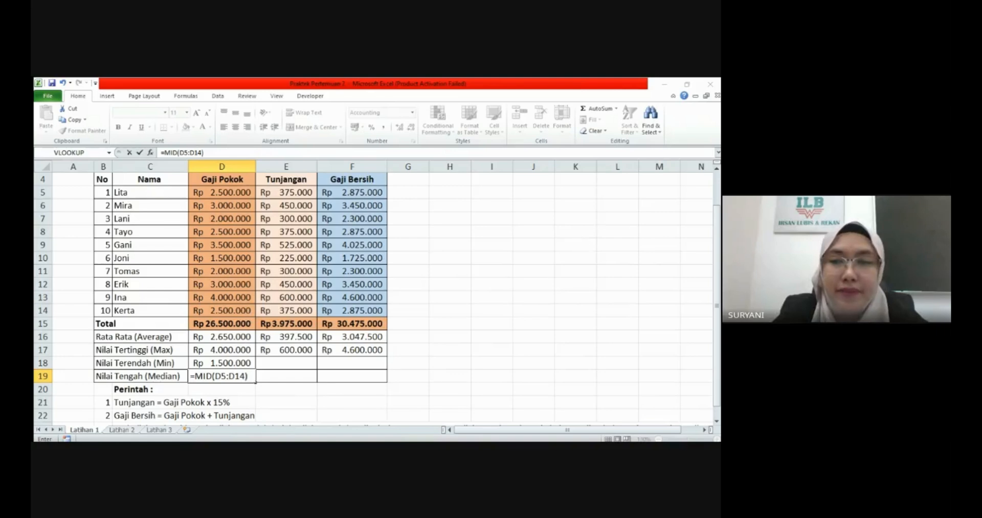
{"action": "left_click", "coordinate": [574, 254]}
{"action": "key", "text": "Return"}
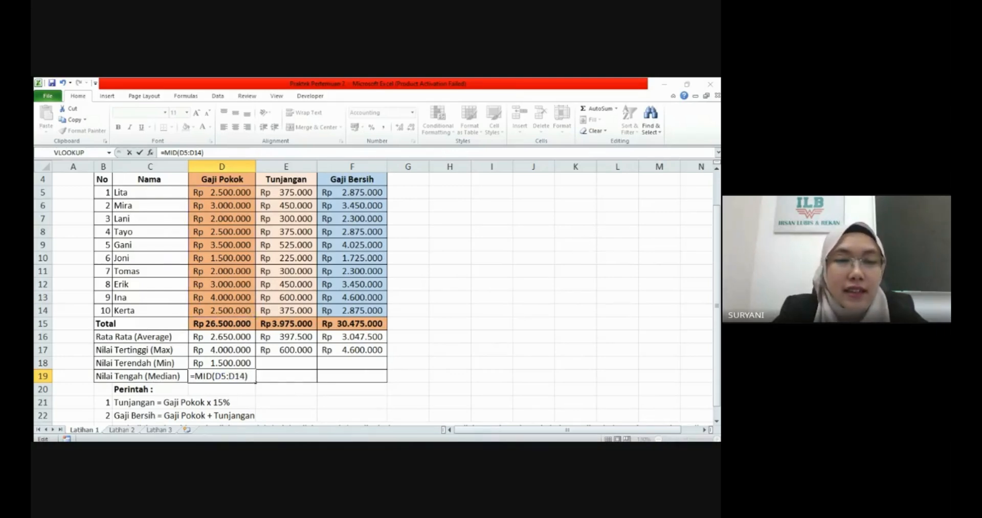
{"action": "left_click", "coordinate": [366, 304]}
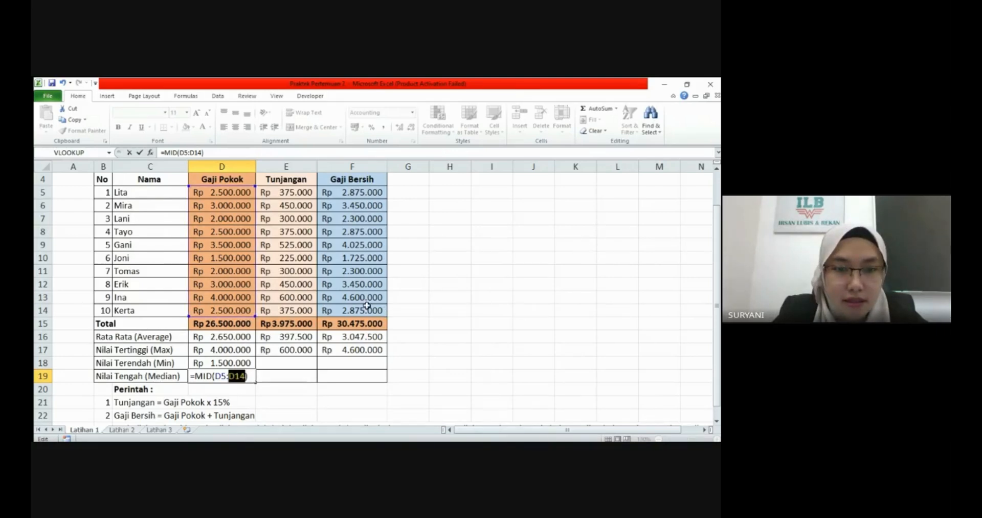
{"action": "key", "text": "Escape"}
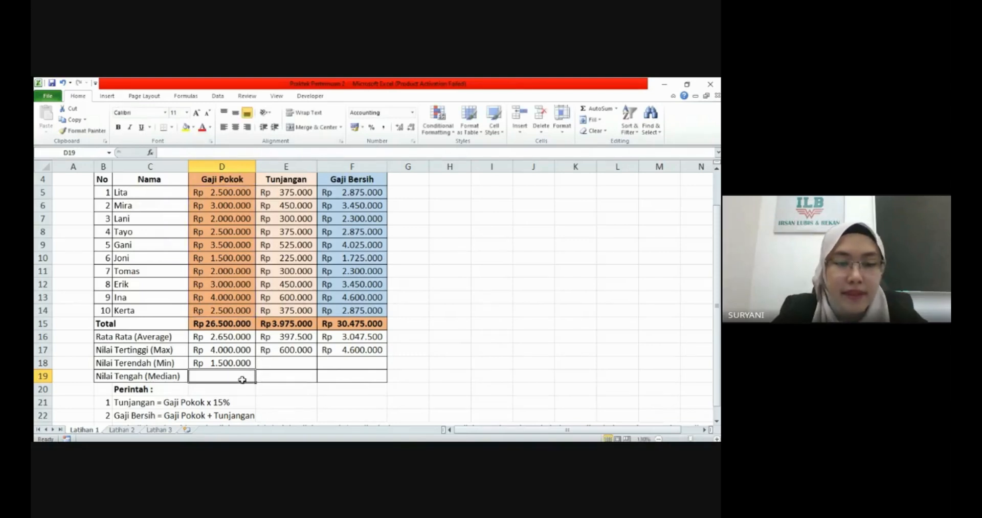
Calculate the Gaji Pokok median in D19 with the formula =MEDIAN(D5:D14).
{"action": "type", "text": "=MI"}
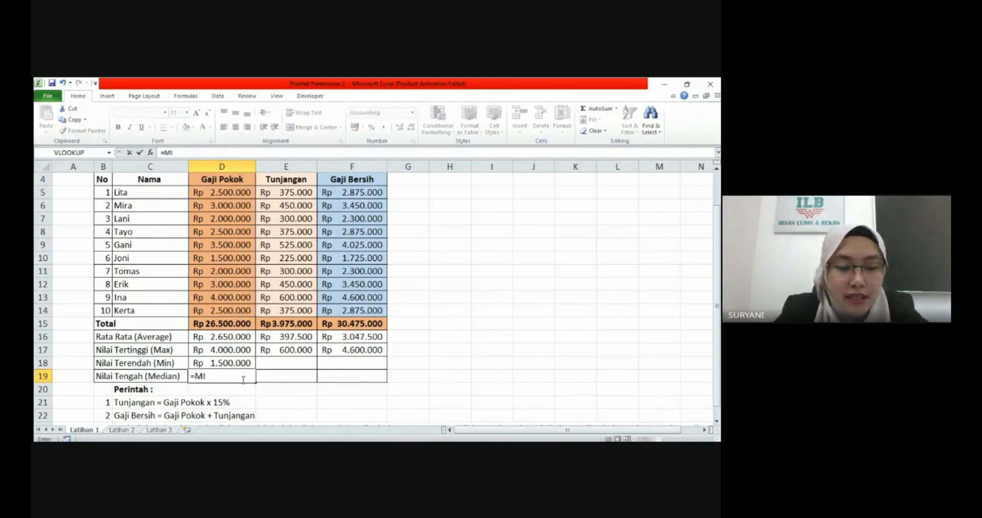
{"action": "type", "text": "IAN("}
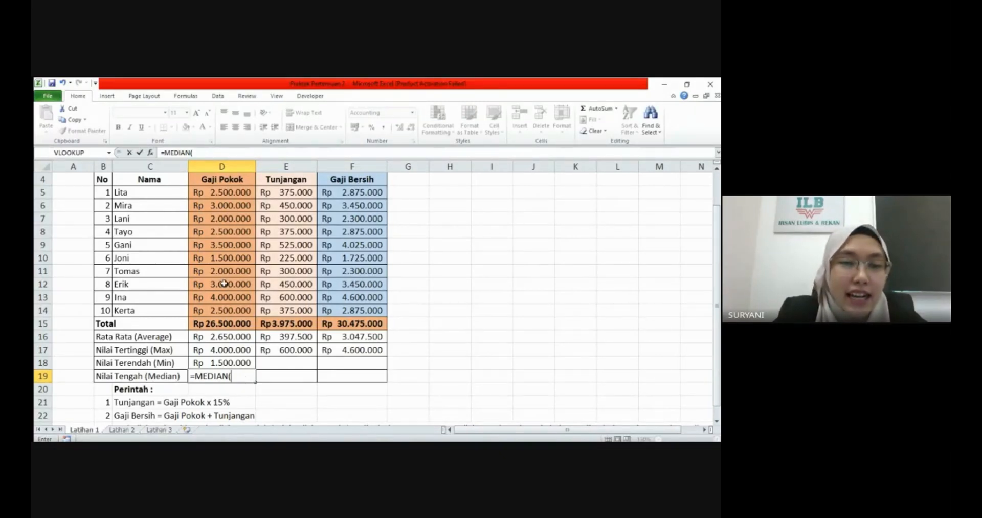
{"action": "left_click_drag", "start_coordinate": [230, 194], "coordinate": [231, 313]}
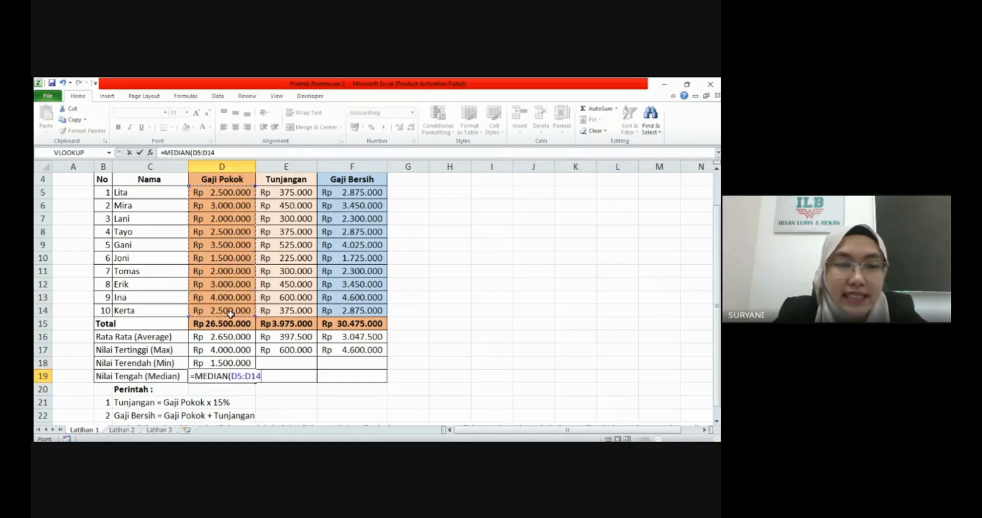
{"action": "type", "text": ")"}
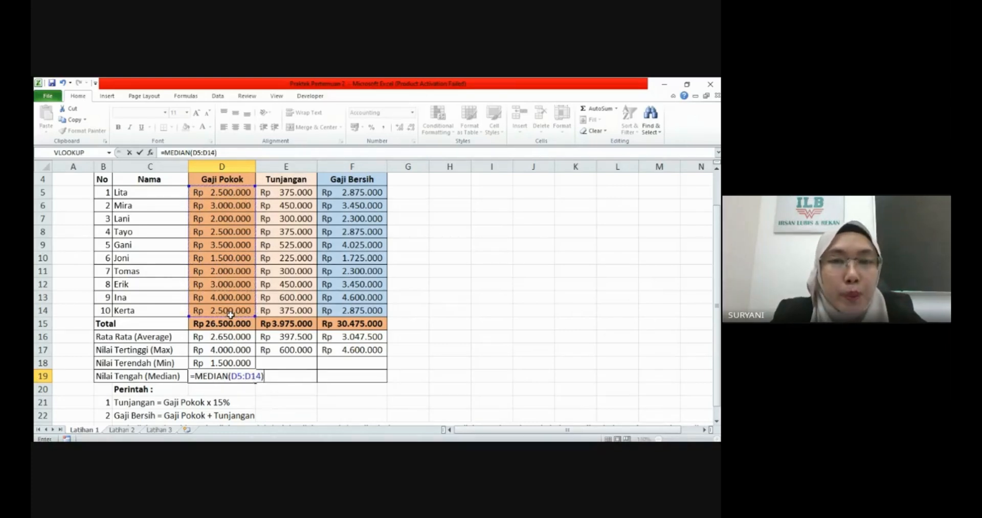
{"action": "key", "text": "Return"}
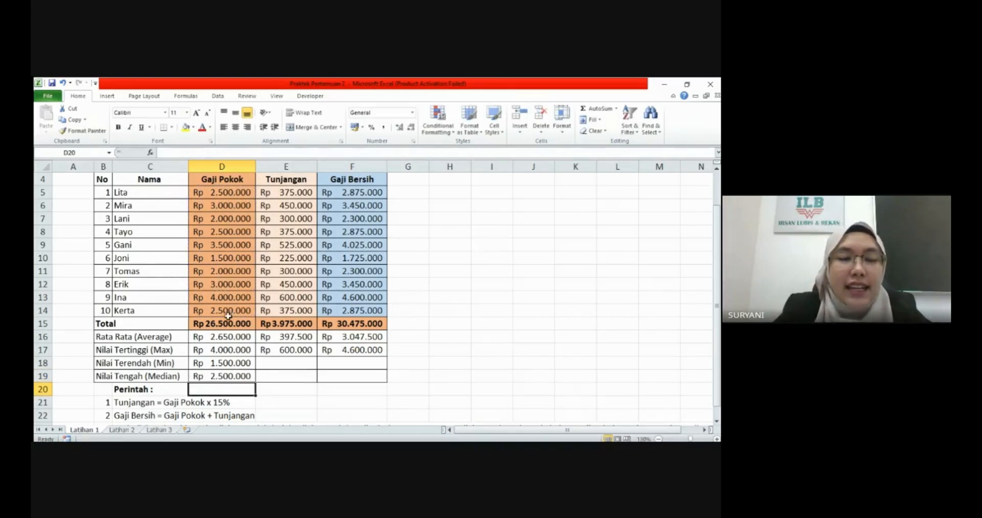
Copy the minimum and median formulas from D18:D19 into E18:F19 for Tunjangan and Gaji Bersih.
{"action": "left_click_drag", "start_coordinate": [243, 364], "coordinate": [238, 377]}
{"action": "key", "text": "ctrl+c"}
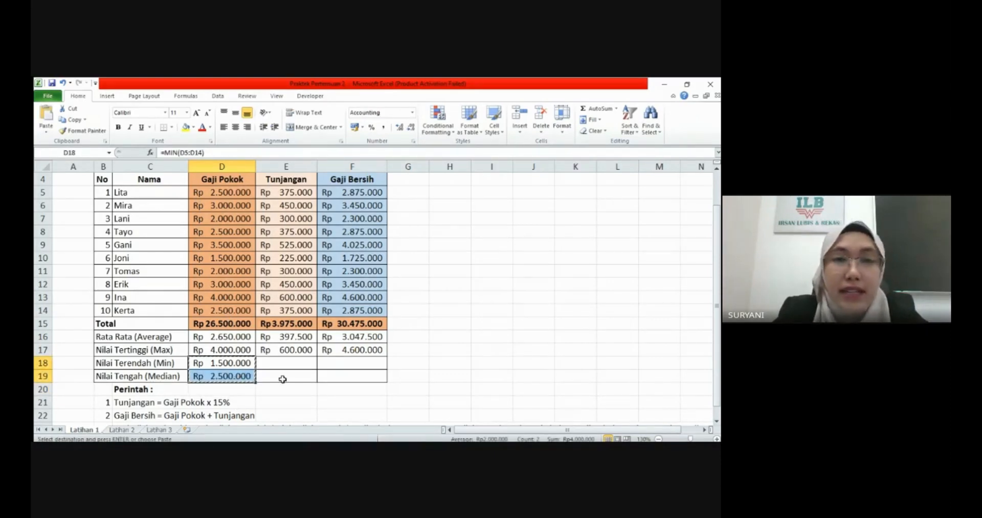
{"action": "left_click_drag", "start_coordinate": [299, 363], "coordinate": [343, 379]}
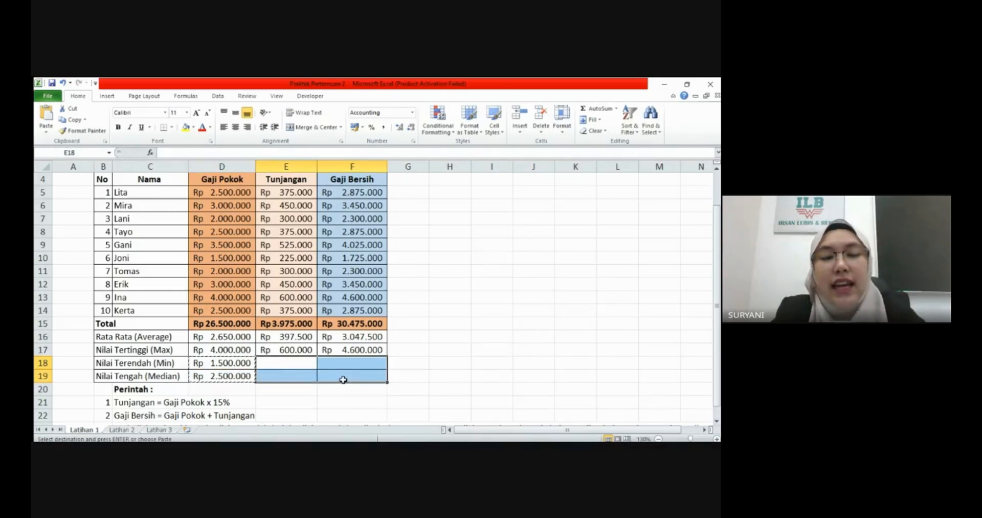
{"action": "key", "text": "ctrl+v"}
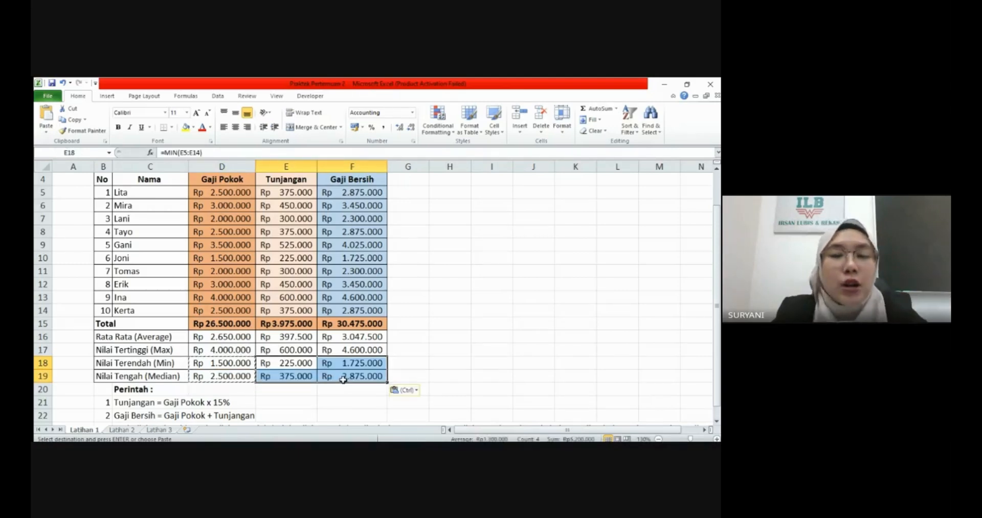
{"action": "left_click", "coordinate": [410, 351]}
{"action": "scroll", "coordinate": [394, 345], "scroll_direction": "down", "scroll_amount": 1}
{"action": "scroll", "coordinate": [370, 335], "scroll_direction": "up", "scroll_amount": 2}
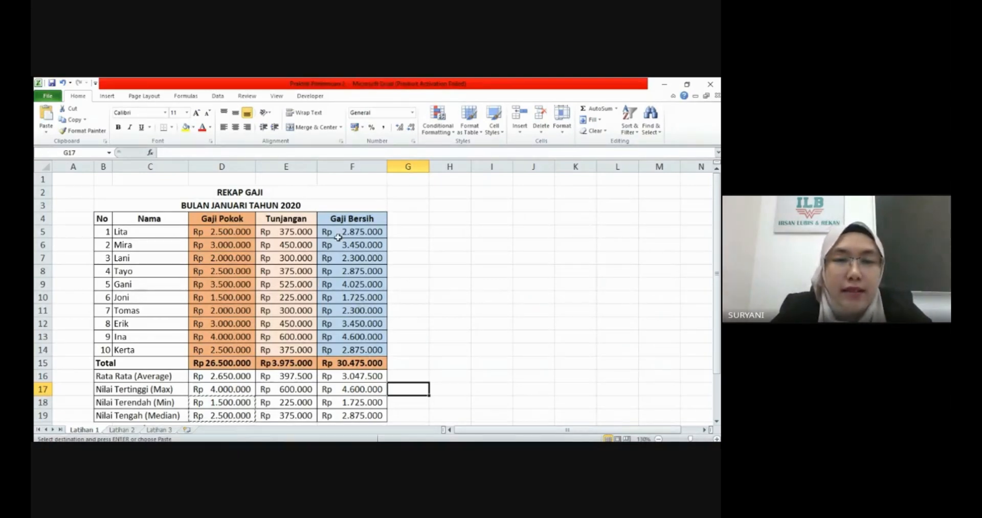
{"action": "left_click", "coordinate": [417, 218]}
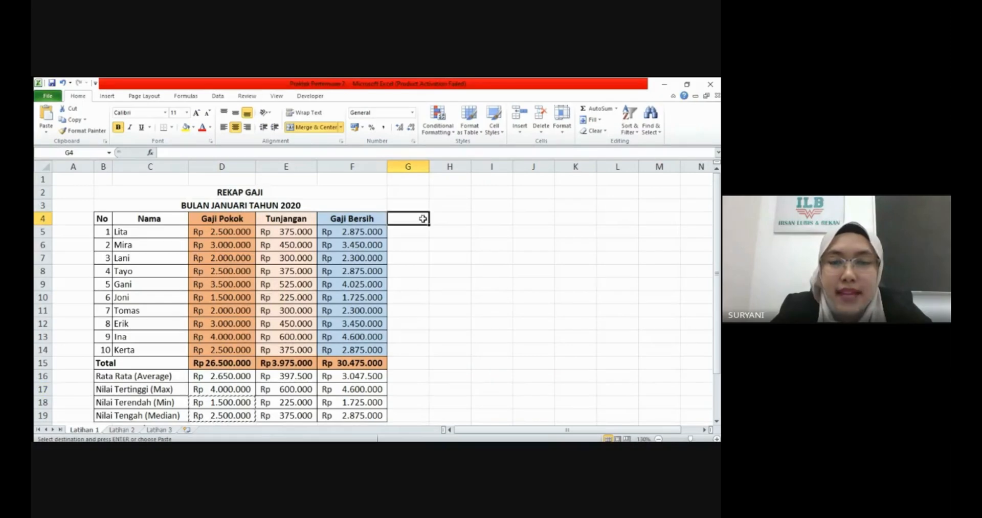
{"action": "scroll", "coordinate": [419, 220], "scroll_direction": "down", "scroll_amount": 3}
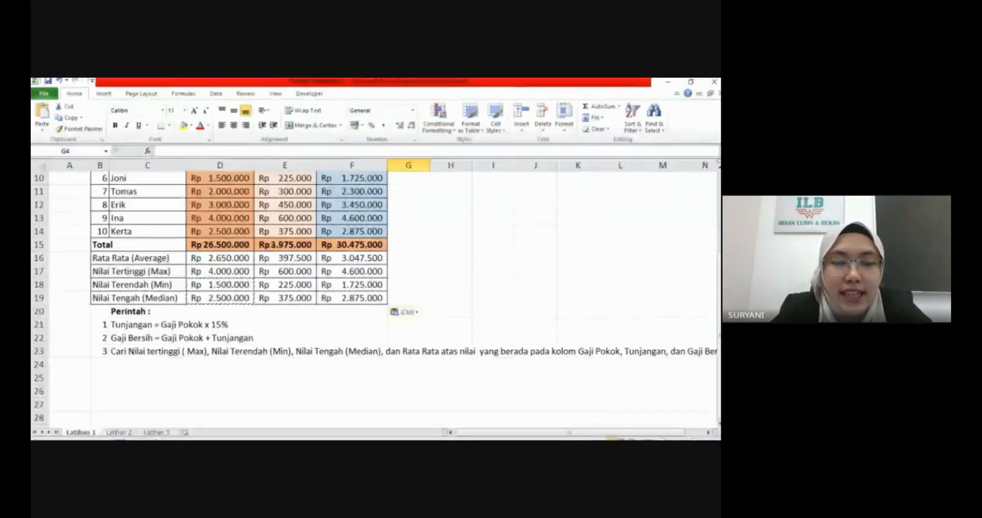
{"action": "left_click", "coordinate": [119, 432]}
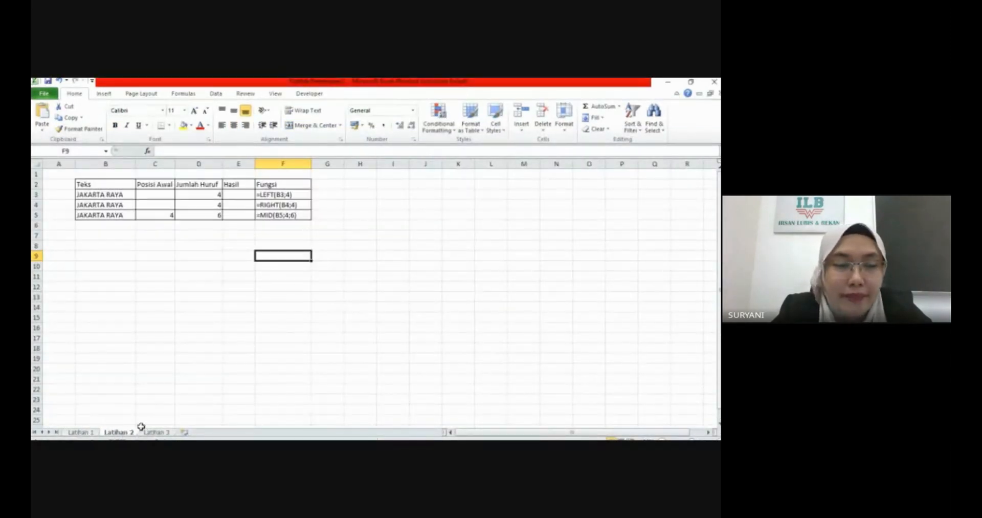
{"action": "left_click", "coordinate": [79, 432]}
{"action": "scroll", "coordinate": [359, 298], "scroll_direction": "up", "scroll_amount": 3}
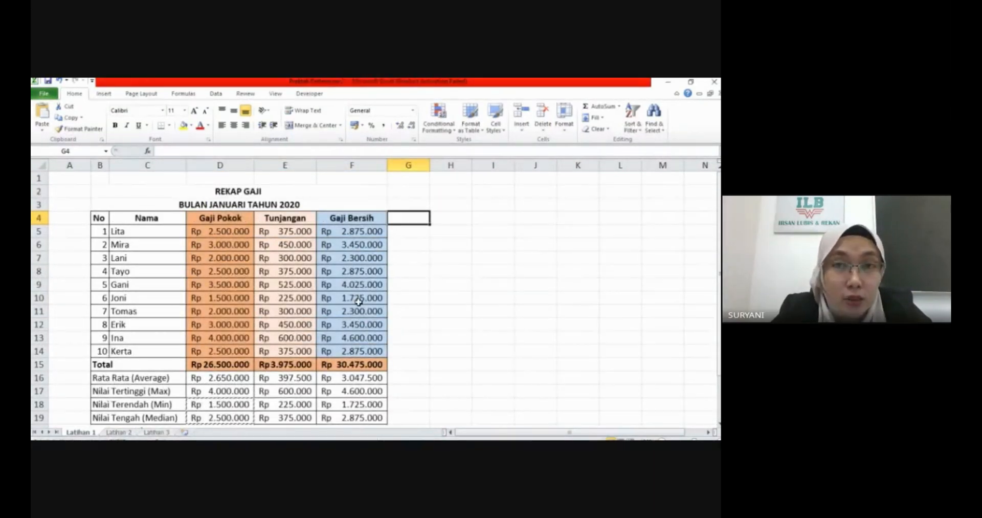
Open the Latihan 2 sheet and examine the Teks, Jumlah Huruf and Hasil columns of its text function table.
{"action": "key", "text": "ctrl+Page_Down"}
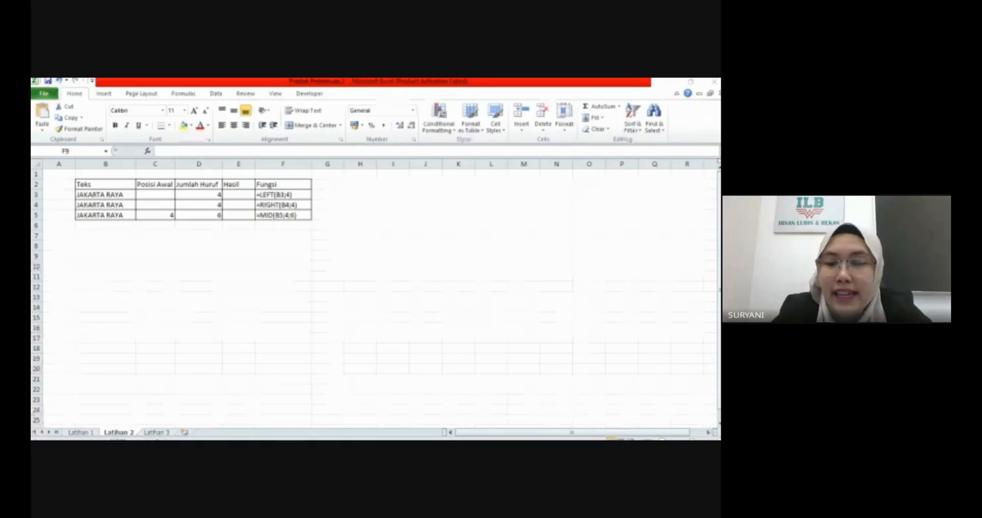
{"action": "left_click", "coordinate": [152, 196]}
{"action": "left_click", "coordinate": [105, 188]}
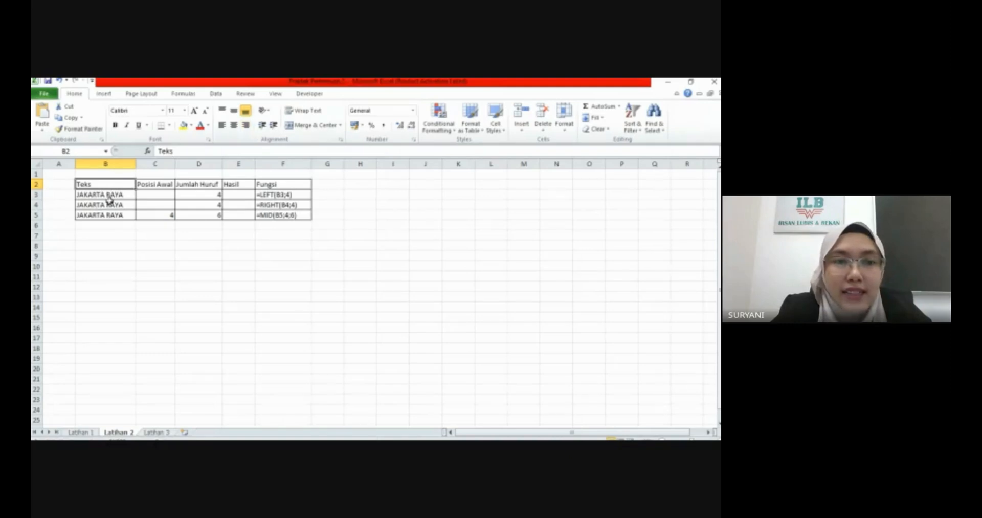
{"action": "left_click_drag", "start_coordinate": [117, 199], "coordinate": [118, 219]}
{"action": "left_click", "coordinate": [119, 198]}
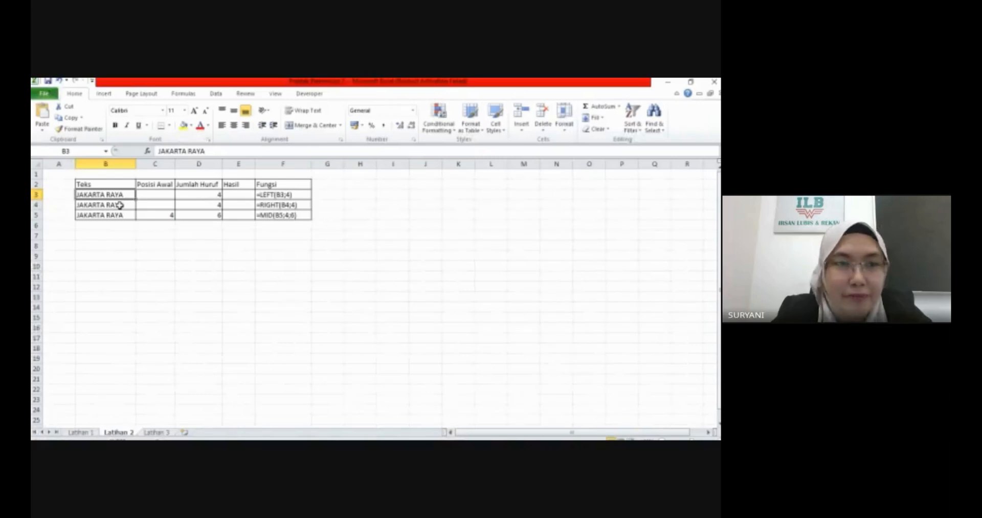
{"action": "left_click", "coordinate": [236, 194]}
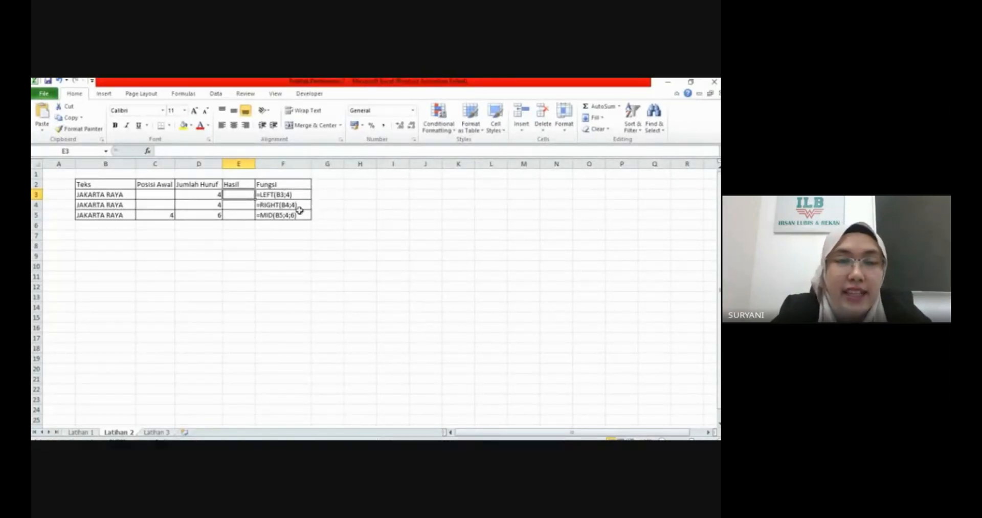
{"action": "left_click", "coordinate": [207, 196]}
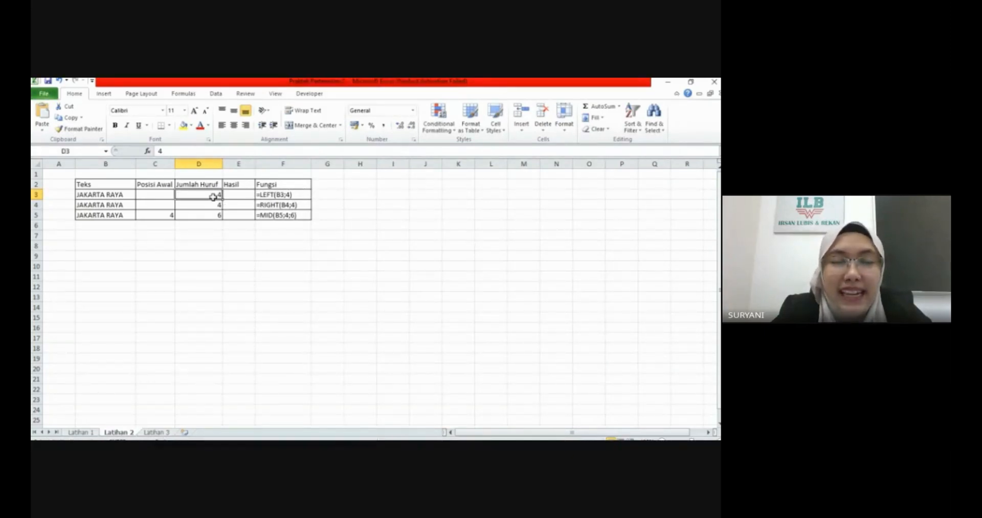
{"action": "left_click", "coordinate": [108, 196]}
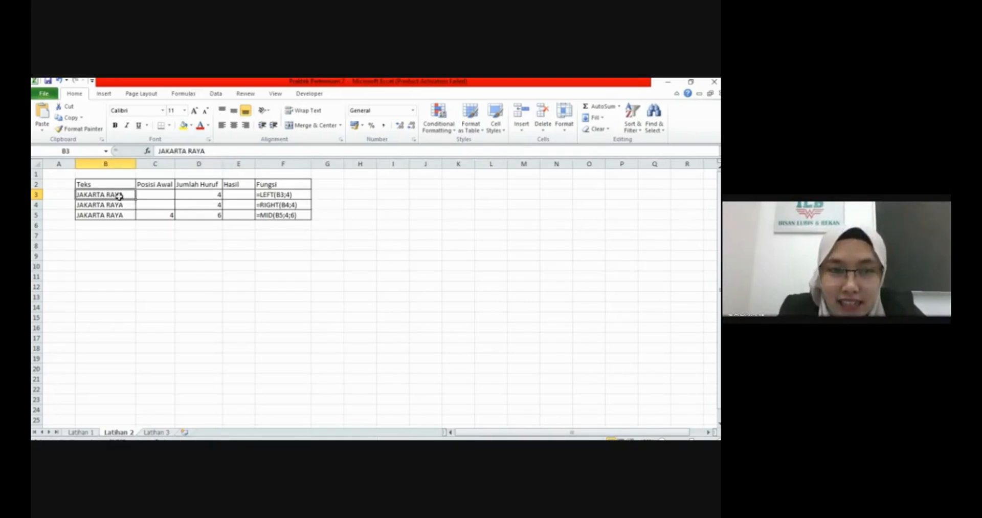
Extract the first four letters of the text in B3 into E3 with the formula =LEFT(B3;4).
{"action": "left_click", "coordinate": [238, 194]}
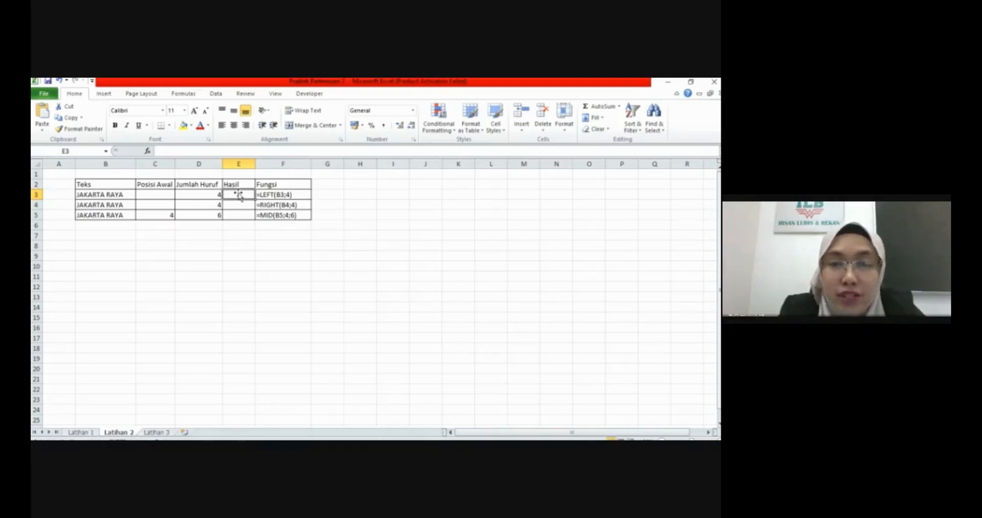
{"action": "type", "text": "=LEF"}
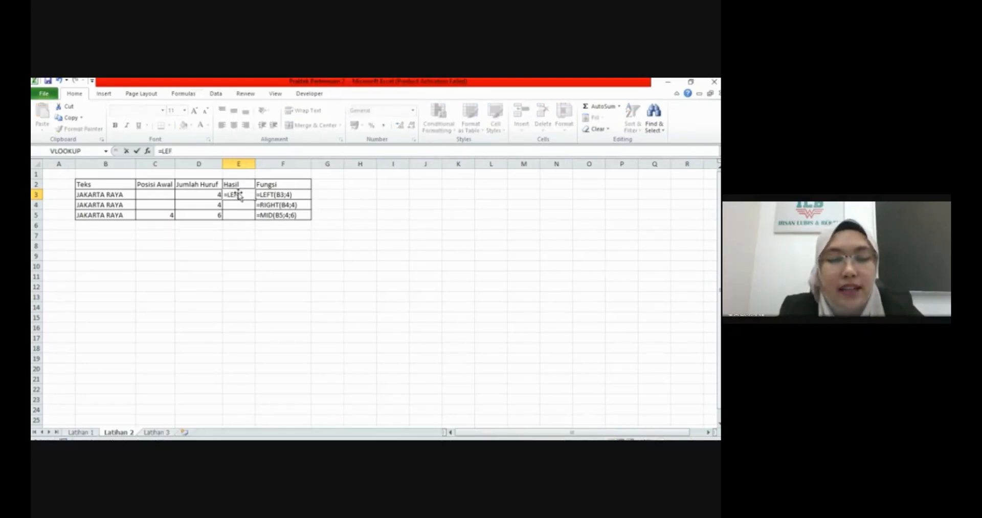
{"action": "type", "text": "T("}
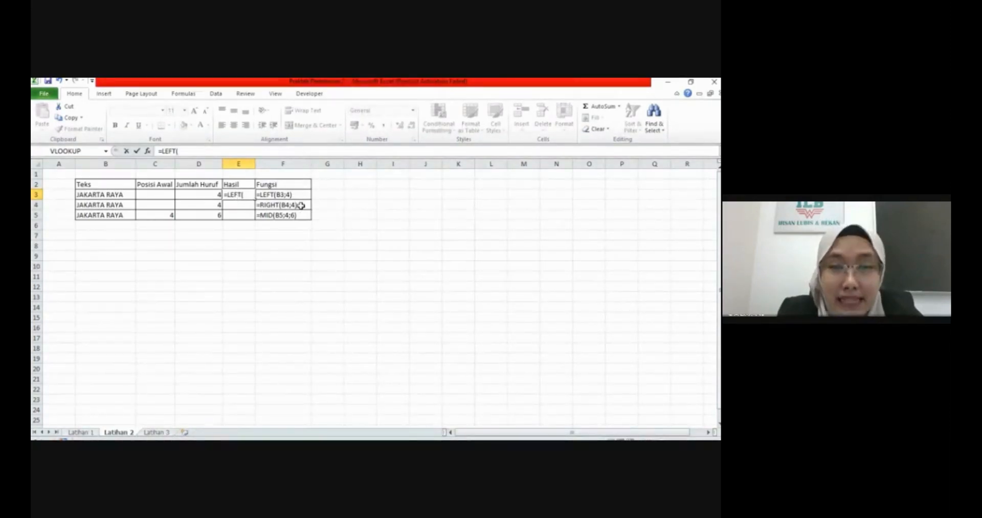
{"action": "left_click", "coordinate": [117, 198]}
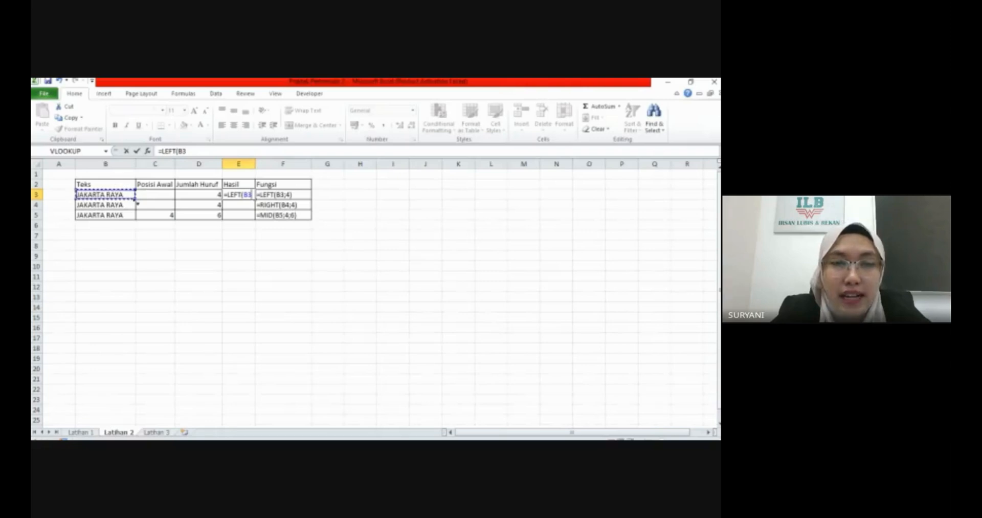
{"action": "type", "text": ";"}
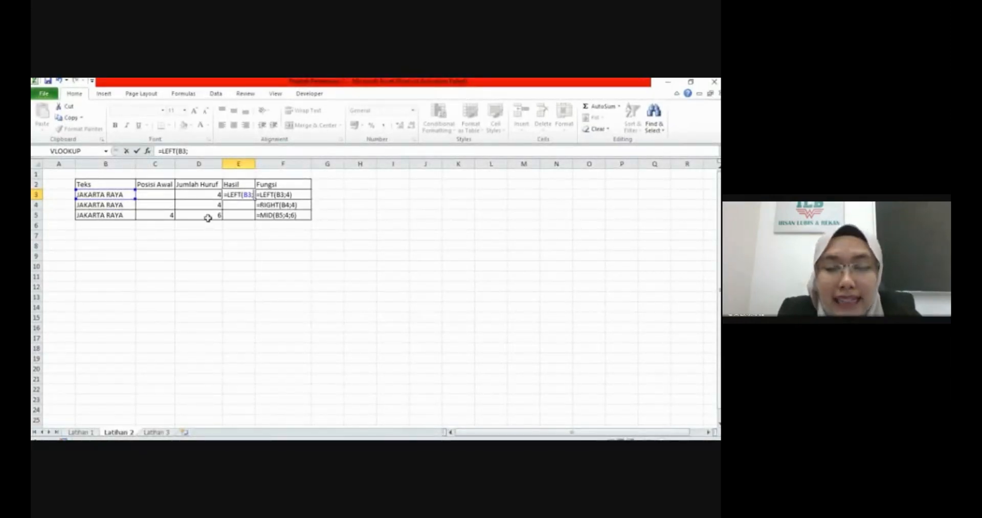
{"action": "type", "text": "4"}
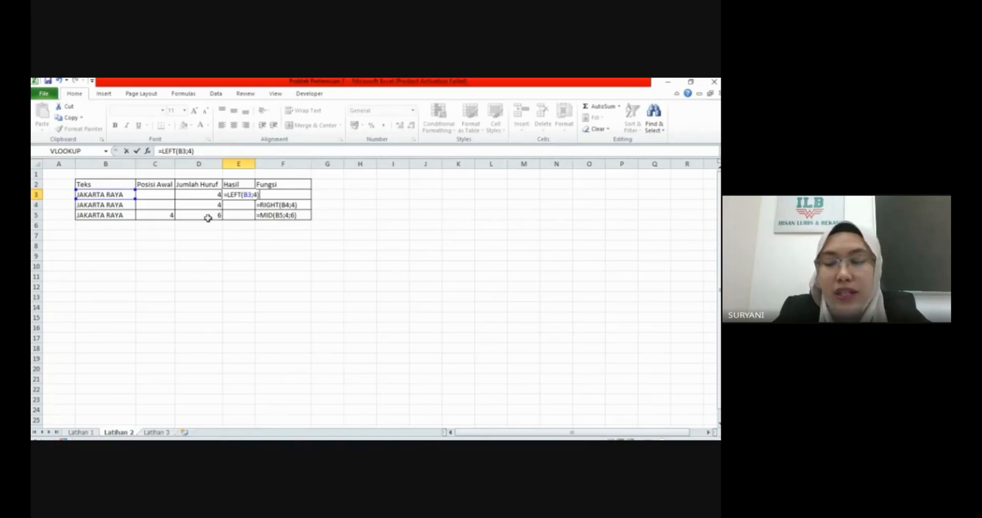
{"action": "key", "text": "Return"}
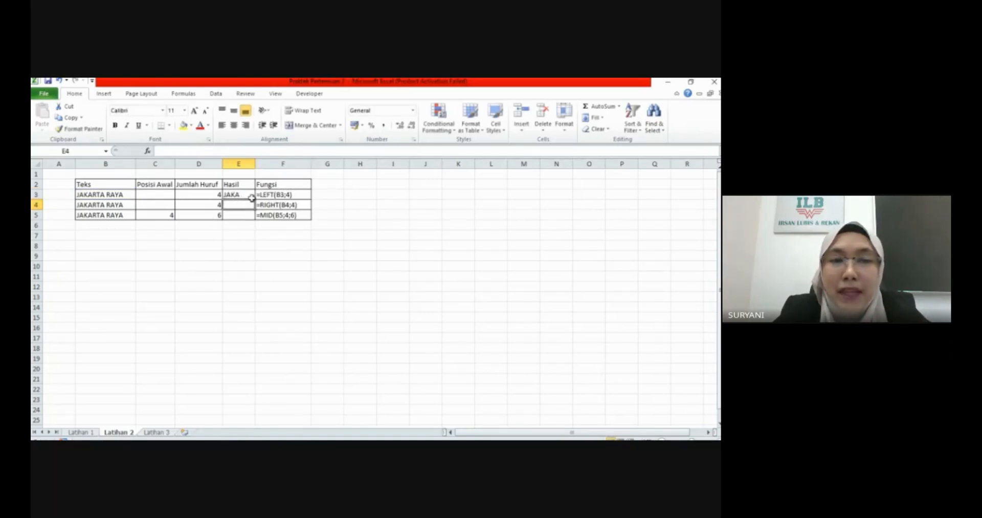
{"action": "left_click", "coordinate": [98, 196]}
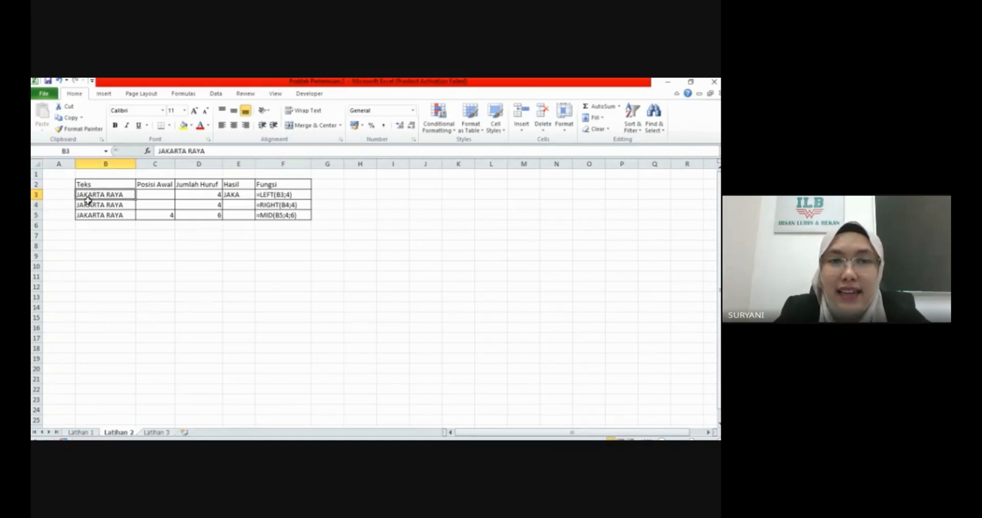
{"action": "left_click", "coordinate": [241, 199]}
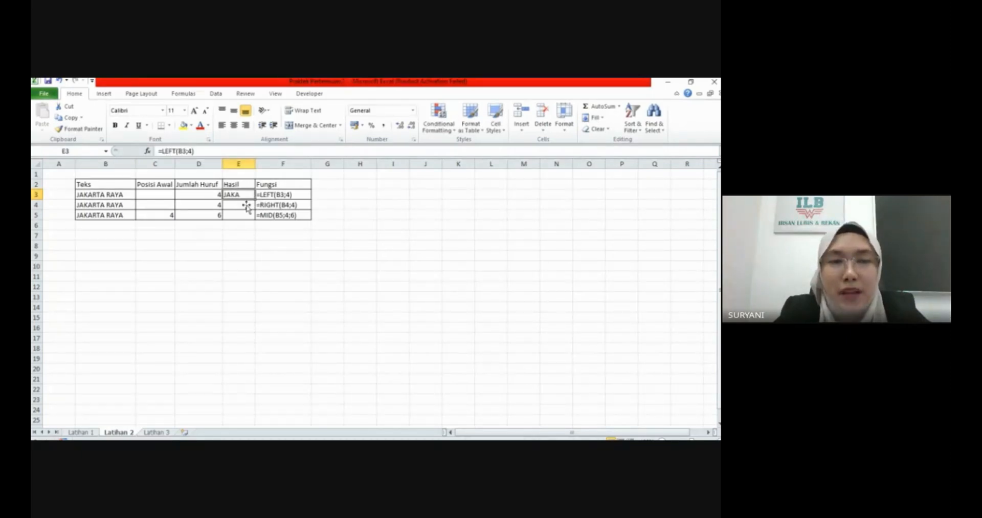
Extract the last four characters of the text in B4 into E4 with the formula =RIGHT(B4;4).
{"action": "left_click", "coordinate": [247, 205]}
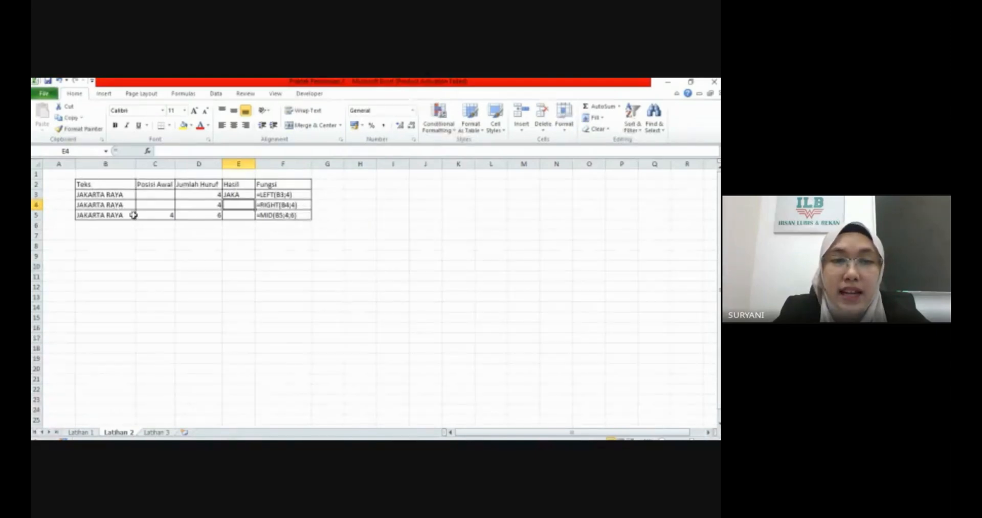
{"action": "left_click", "coordinate": [116, 207]}
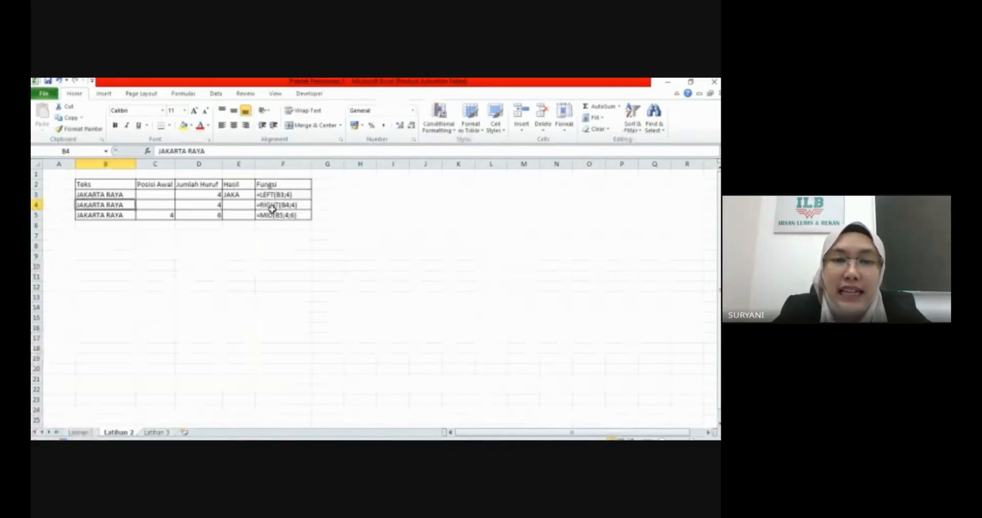
{"action": "left_click", "coordinate": [250, 206]}
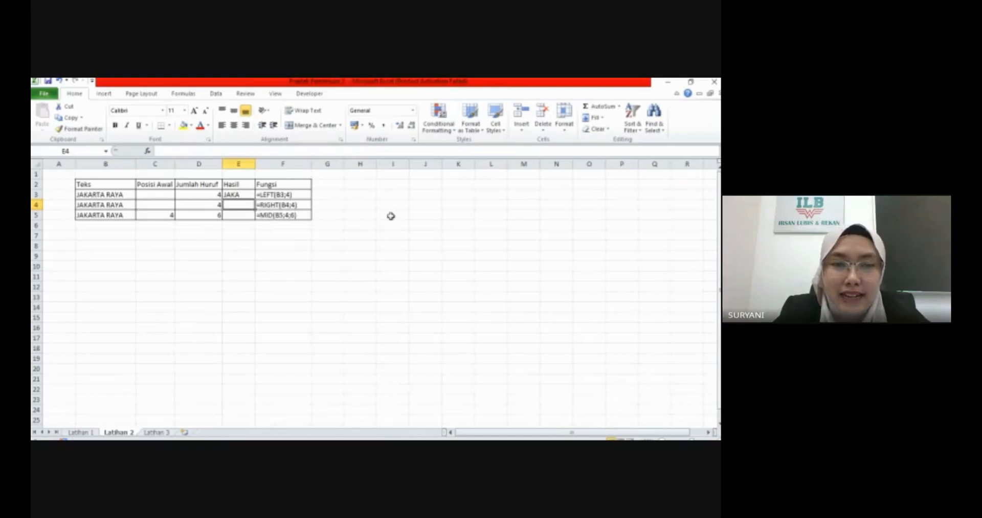
{"action": "type", "text": "="}
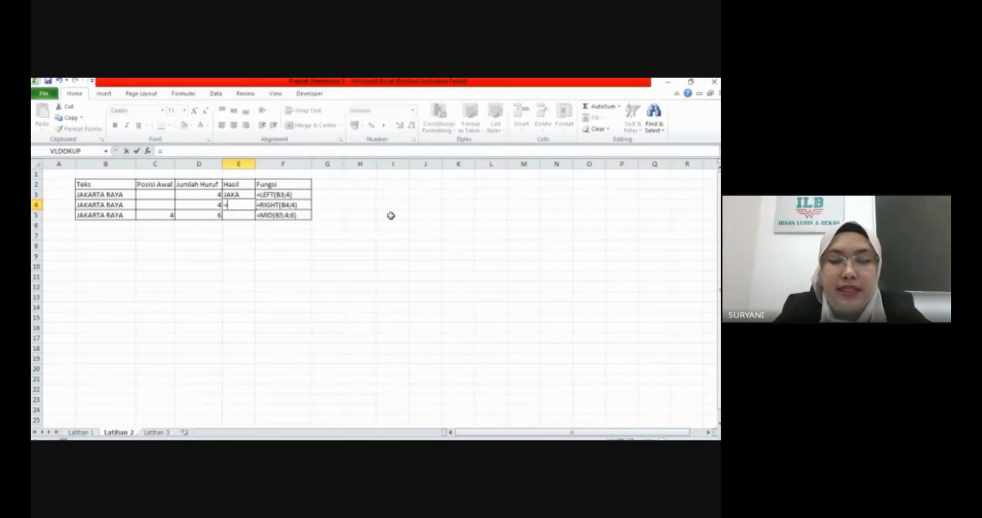
{"action": "type", "text": "RIGHT("}
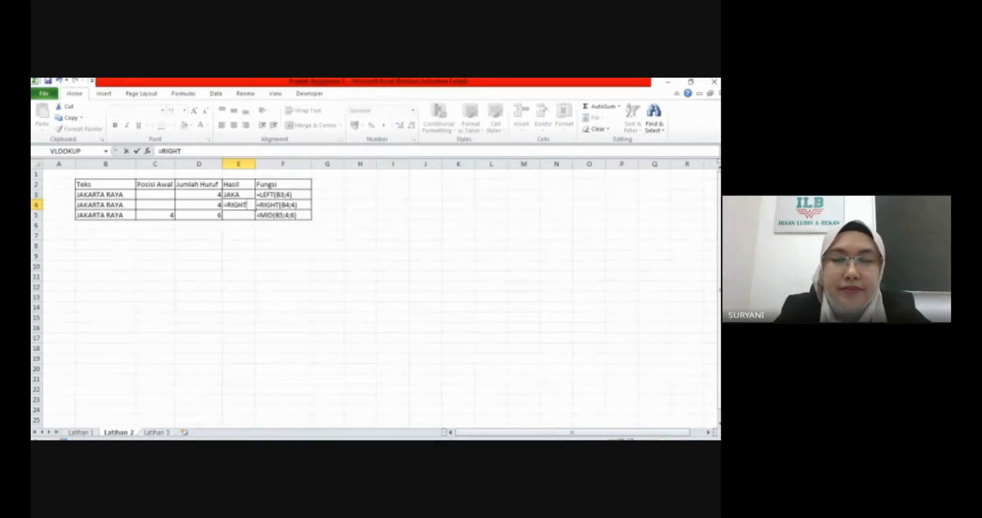
{"action": "left_click", "coordinate": [118, 207]}
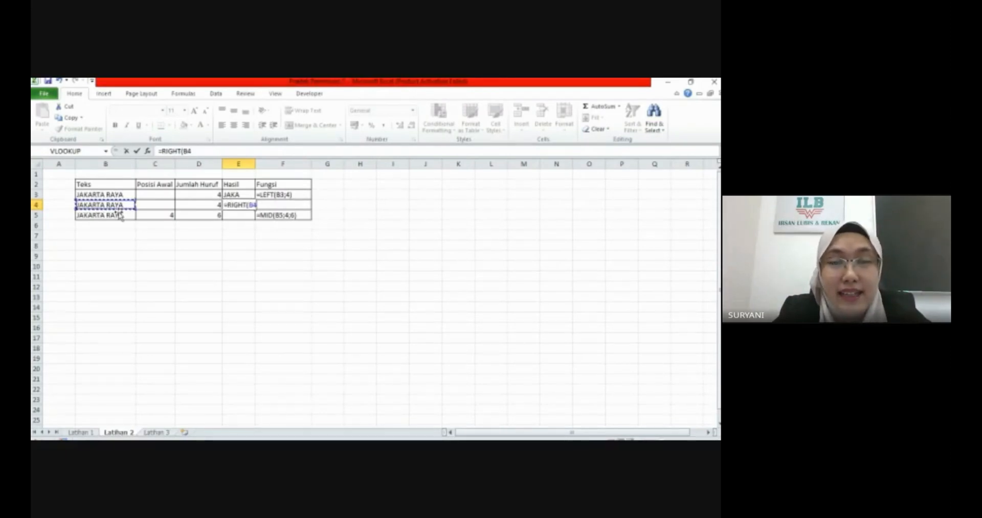
{"action": "type", "text": ";"}
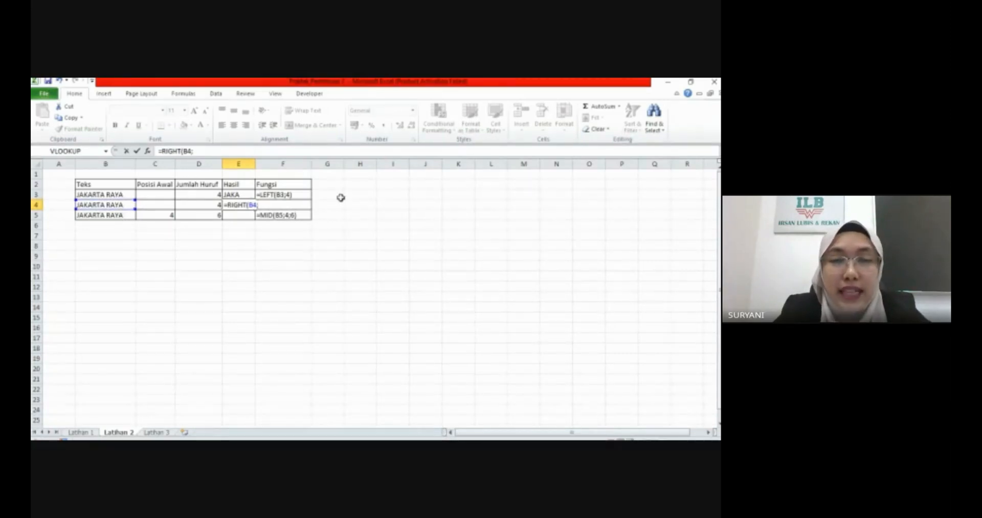
{"action": "type", "text": "4"}
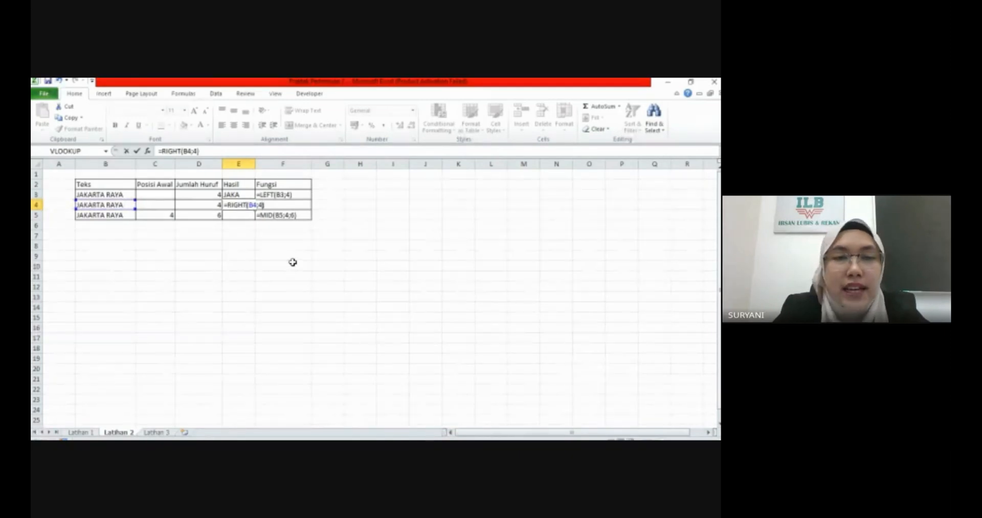
{"action": "type", "text": ")"}
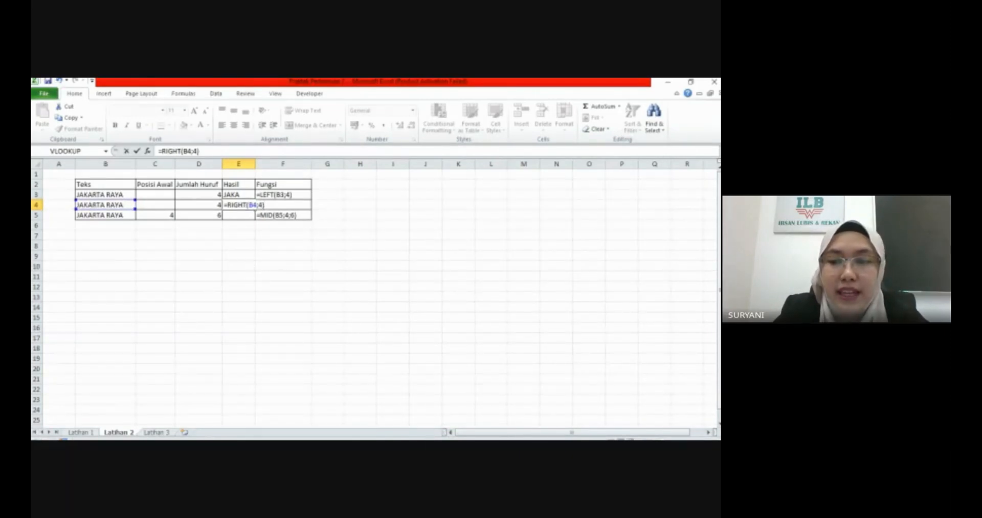
{"action": "key", "text": "Return"}
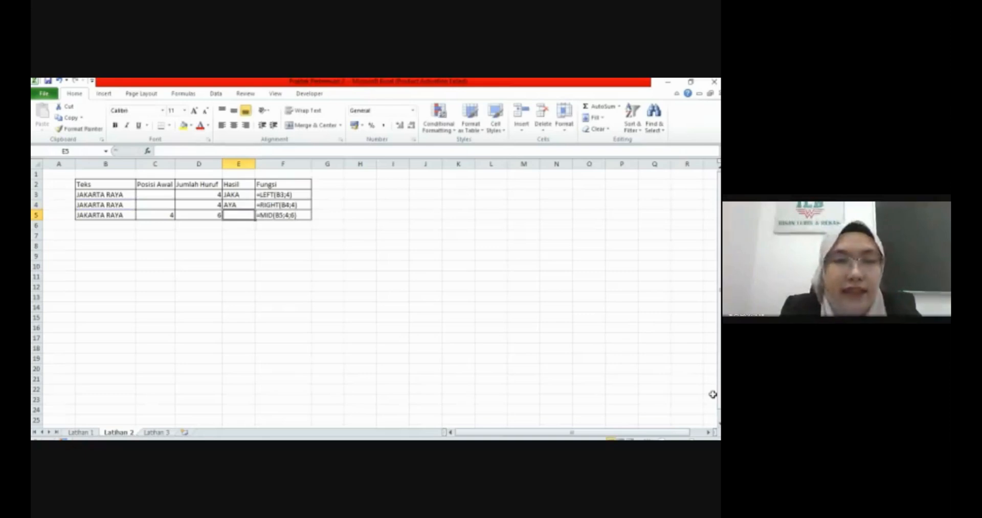
Check the RIGHT formula in E4 and remove the trailing space after JAKARTA RAYA in B4.
{"action": "left_click", "coordinate": [240, 205]}
{"action": "double_click", "coordinate": [238, 205]}
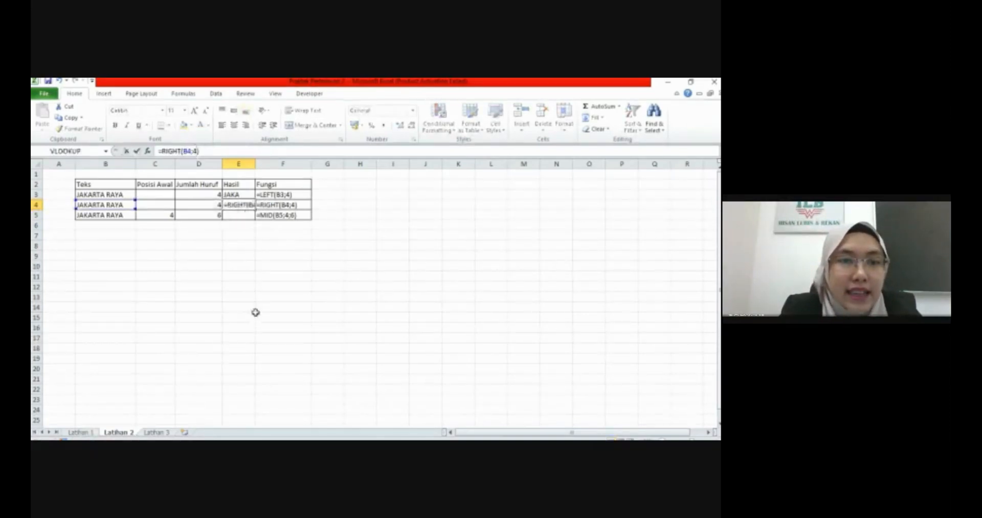
{"action": "key", "text": "Escape"}
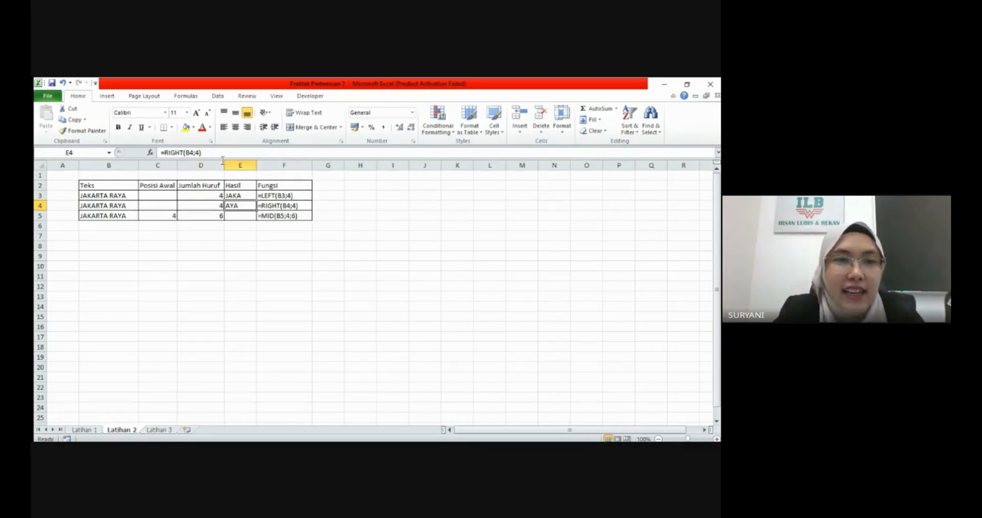
{"action": "left_click", "coordinate": [117, 206]}
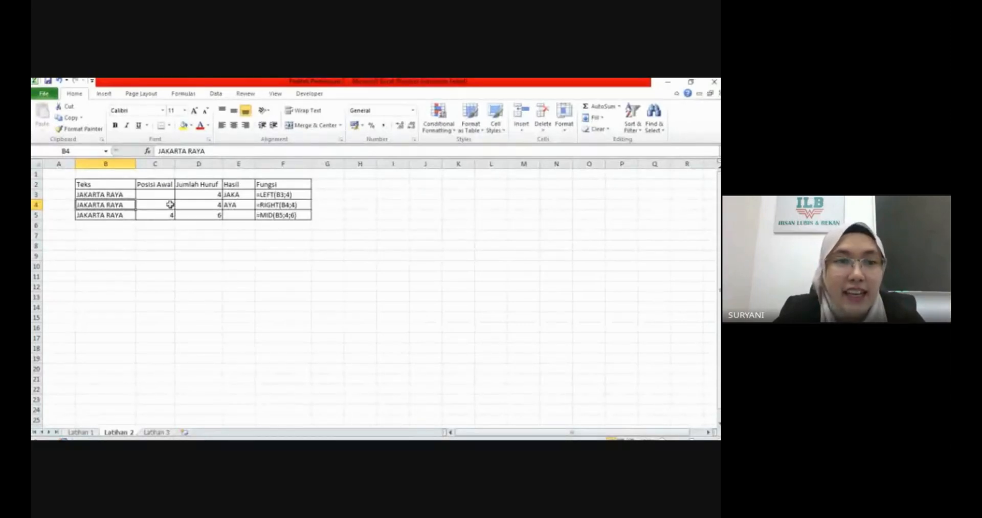
{"action": "left_click", "coordinate": [277, 152]}
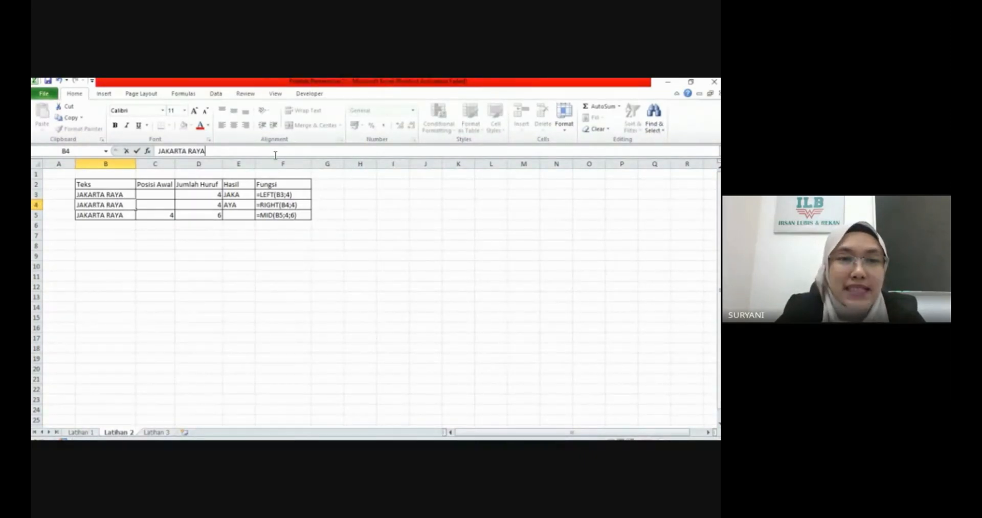
{"action": "key", "text": "Return"}
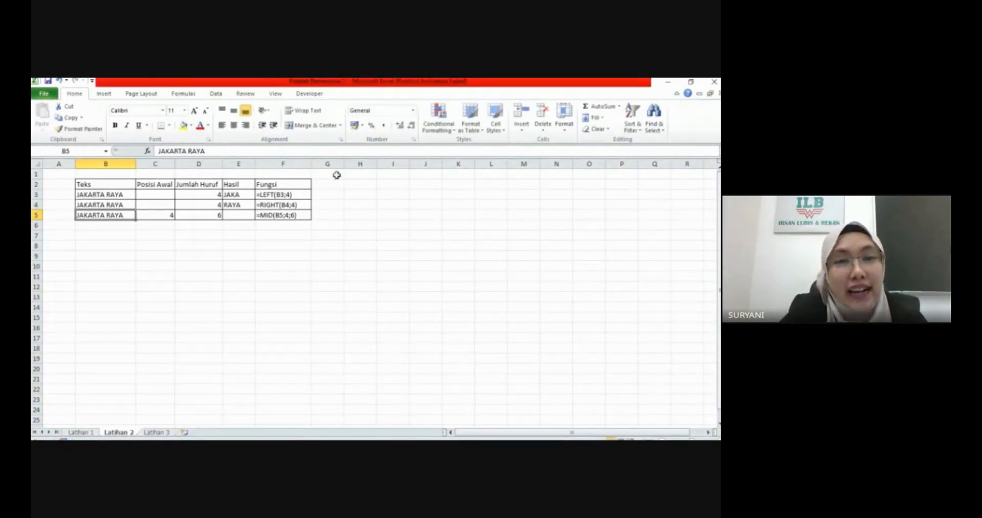
Check the end of the text JAKARTA RAYA in B5 for a trailing space.
{"action": "left_click", "coordinate": [241, 214]}
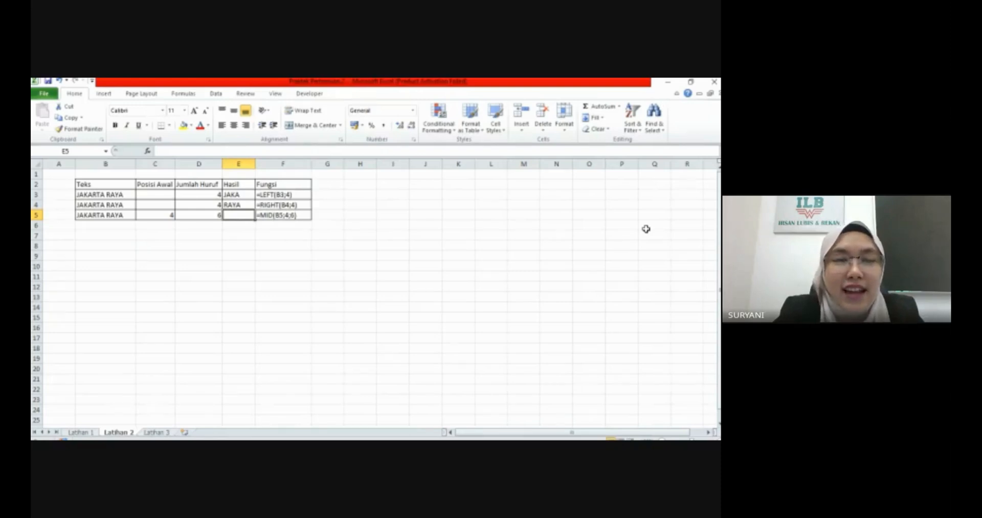
{"action": "left_click", "coordinate": [112, 215]}
{"action": "left_click", "coordinate": [236, 152]}
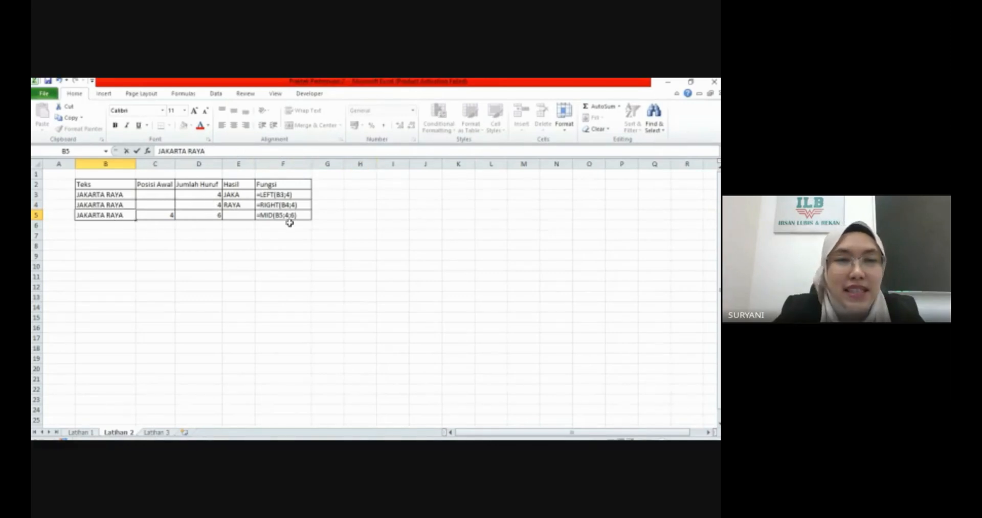
{"action": "key", "text": "Return"}
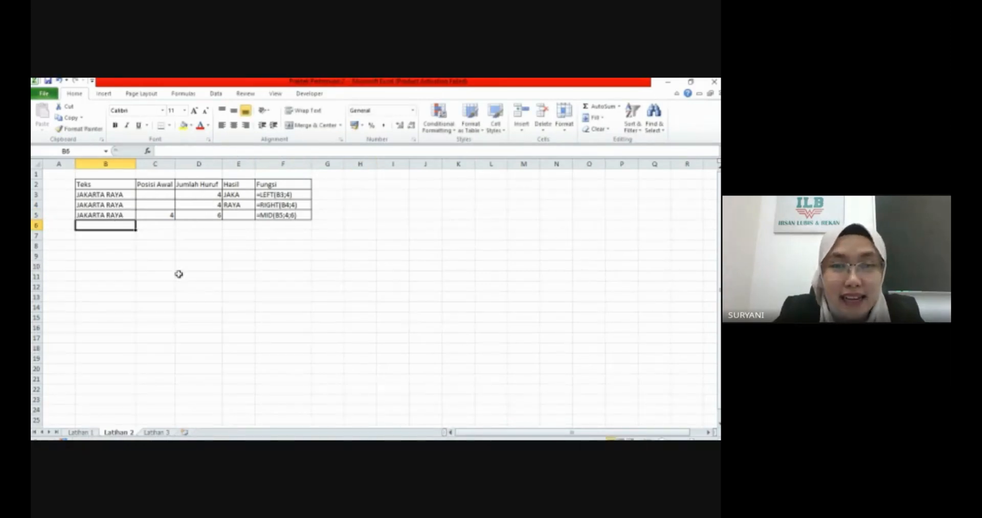
Extract six characters starting at the fourth position of B5 into E5 with the formula =MID(B5;4;6).
{"action": "left_click", "coordinate": [232, 215]}
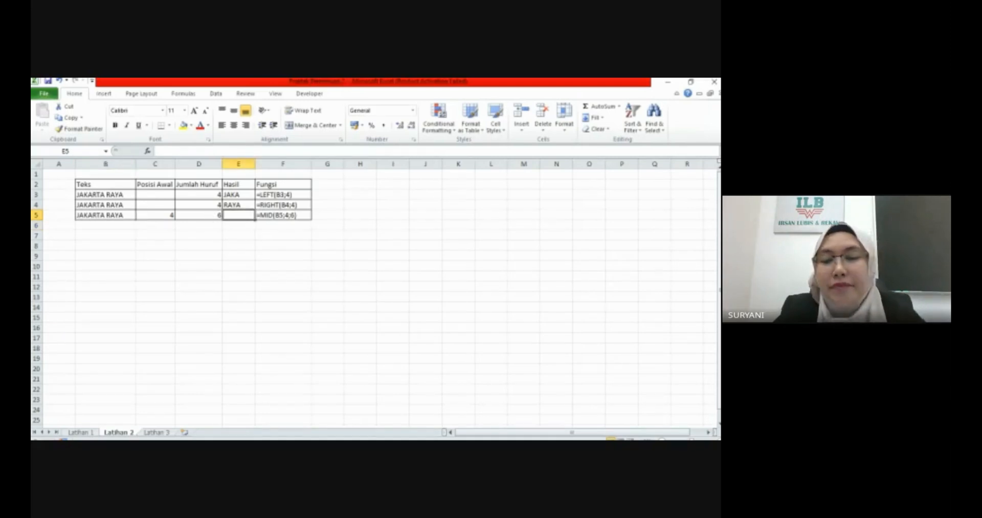
{"action": "type", "text": "="}
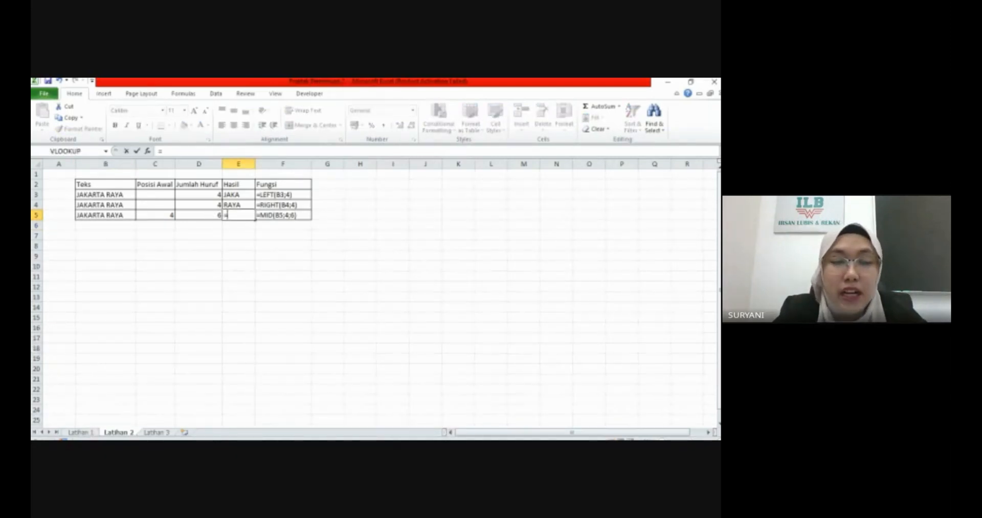
{"action": "type", "text": "MID"}
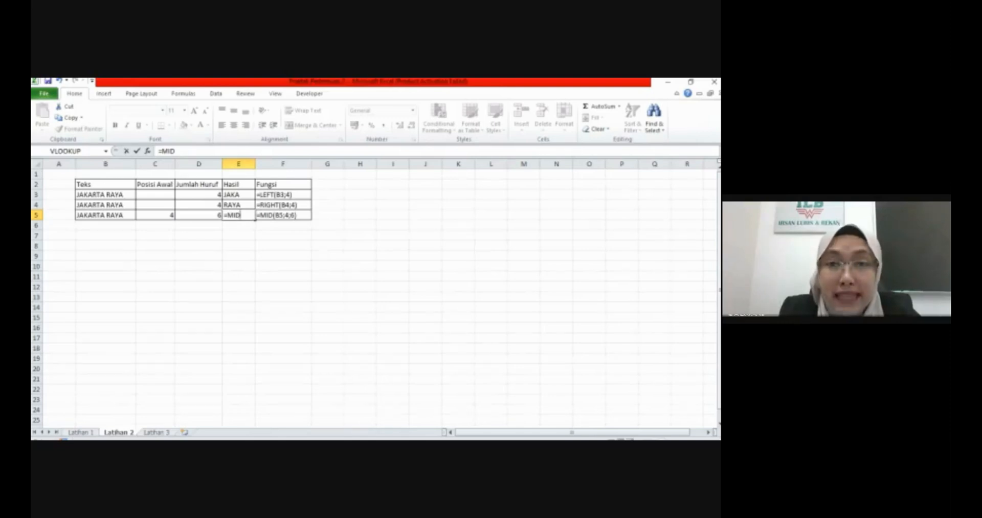
{"action": "type", "text": "("}
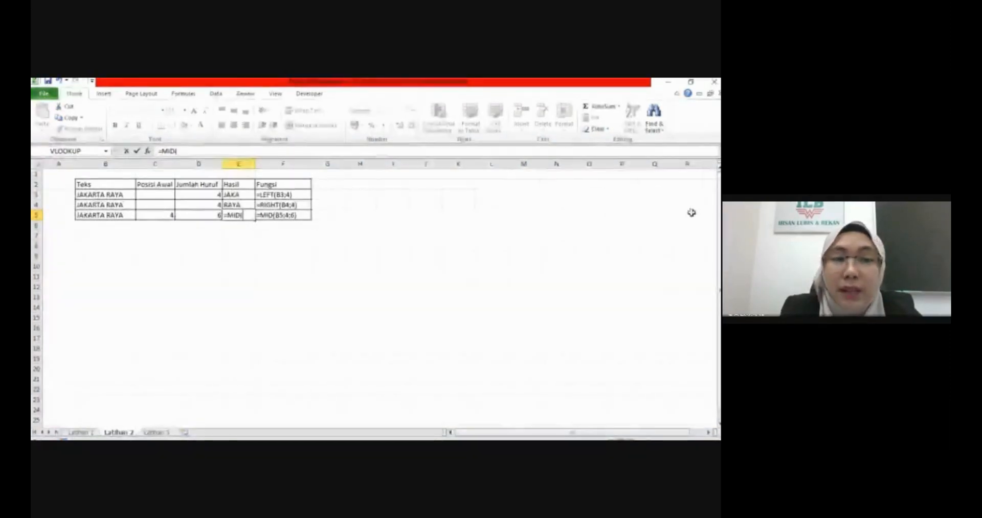
{"action": "left_click", "coordinate": [108, 215]}
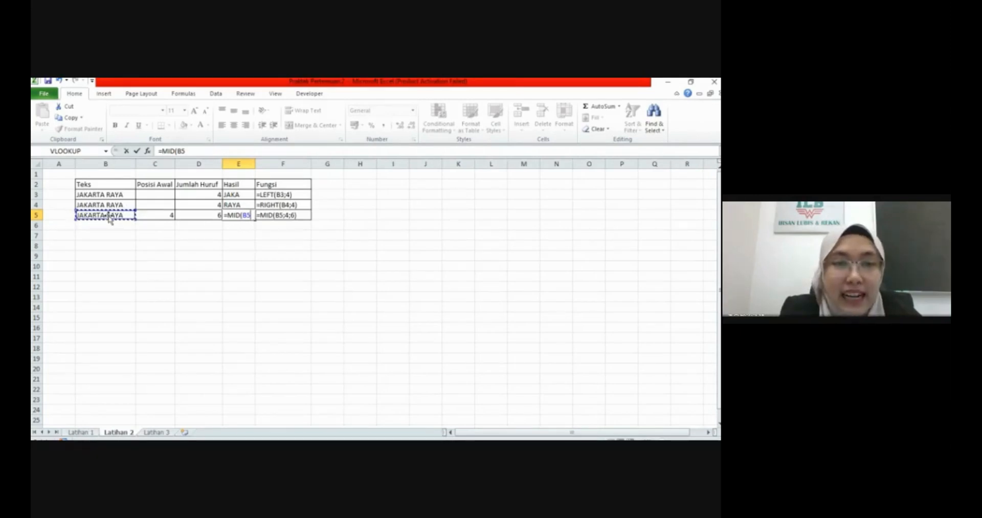
{"action": "type", "text": ";"}
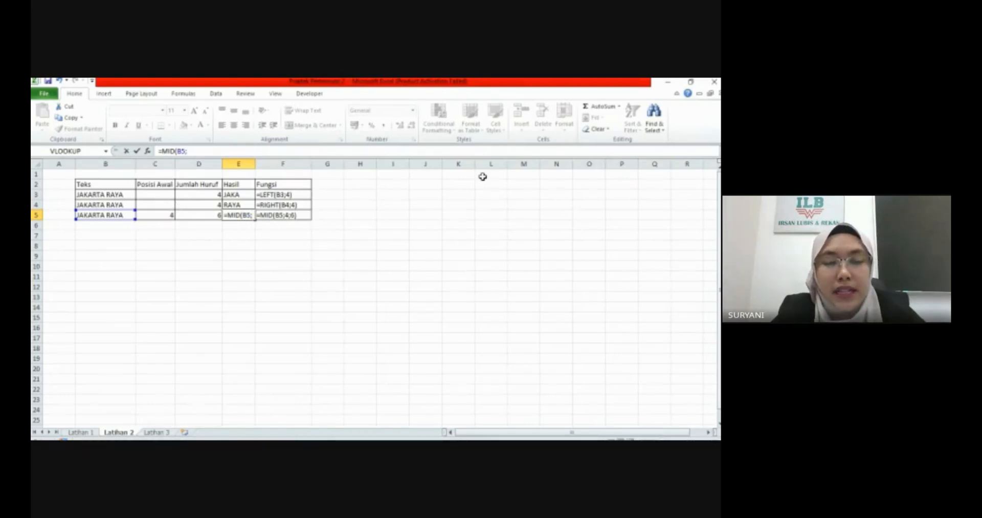
{"action": "type", "text": "4"}
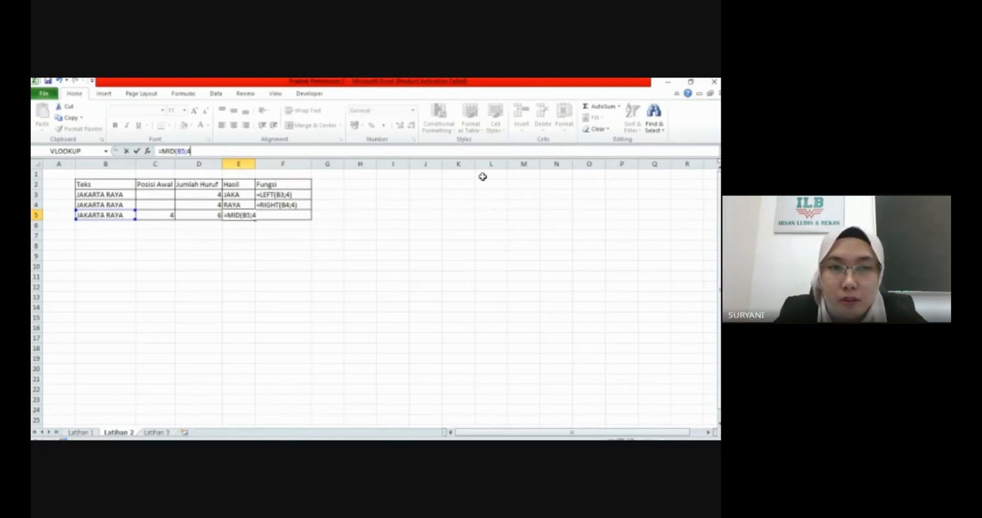
{"action": "type", "text": ";"}
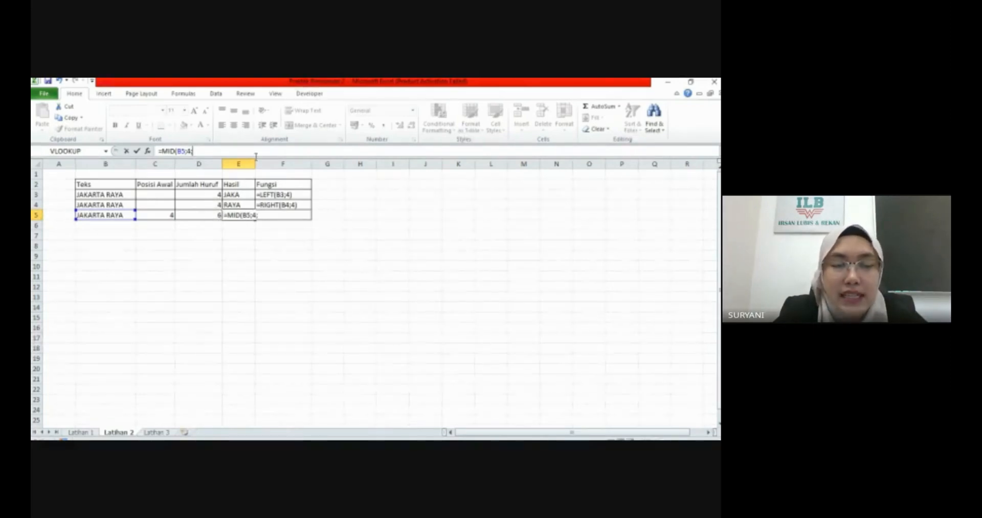
{"action": "type", "text": "6"}
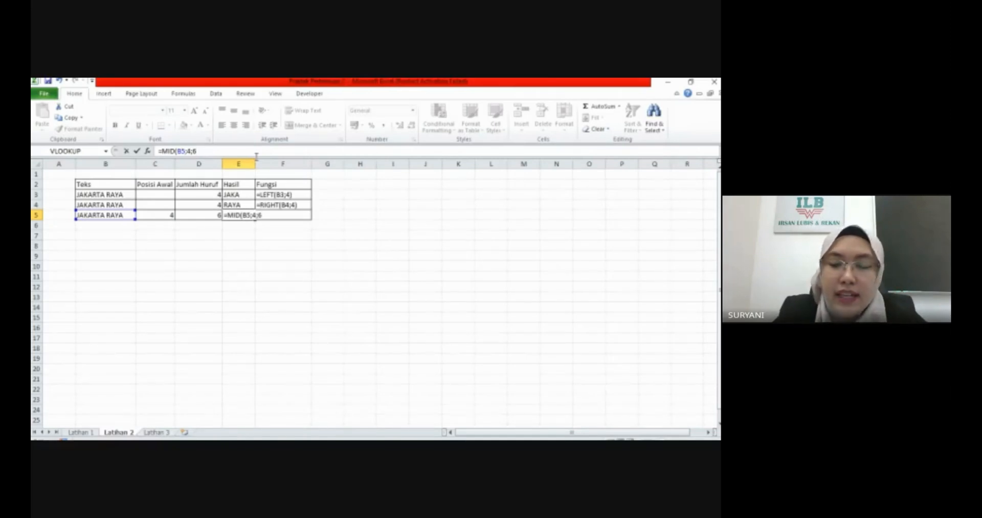
{"action": "type", "text": ")"}
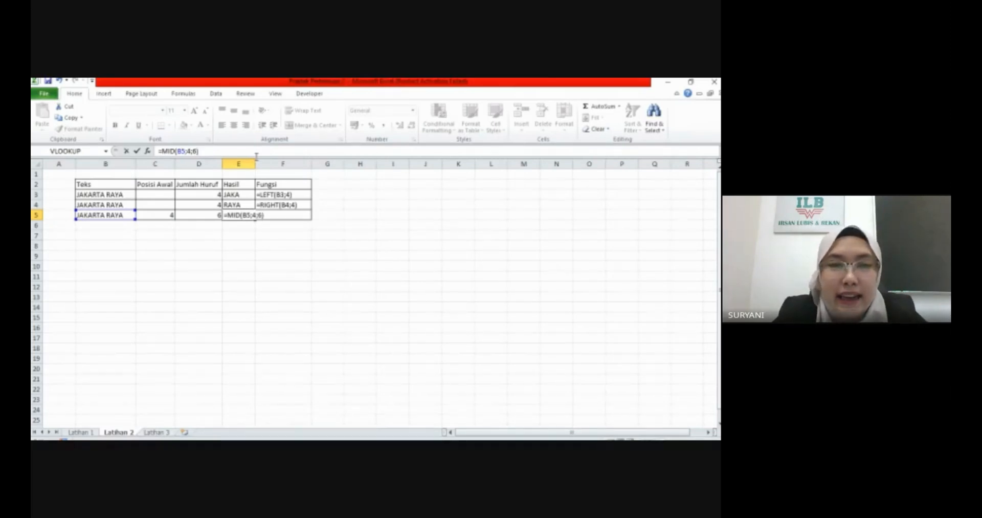
{"action": "key", "text": "Return"}
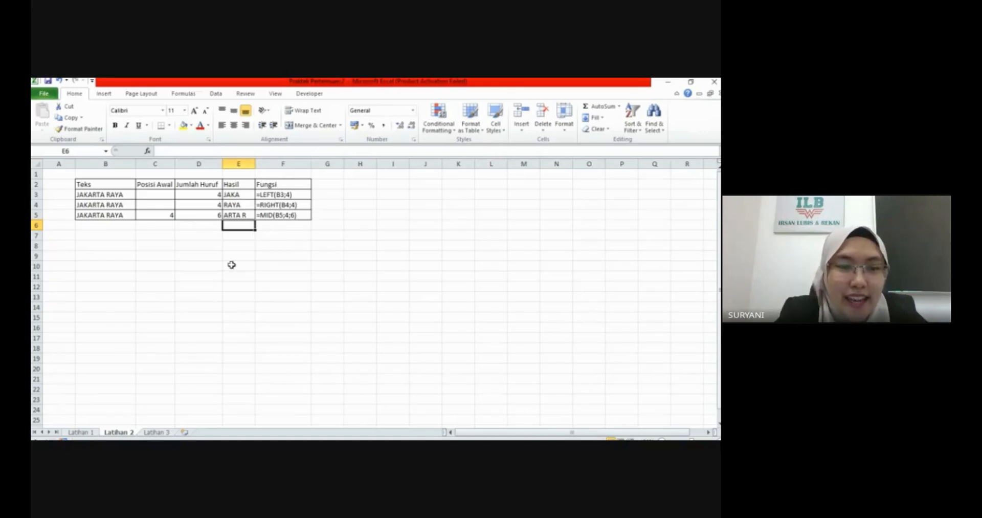
Open the Latihan 3 sheet and clear the Jumlah column of the Distribusi Nilai table in H4:H14.
{"action": "left_click", "coordinate": [165, 431]}
{"action": "scroll", "coordinate": [348, 283], "scroll_direction": "down", "scroll_amount": 1}
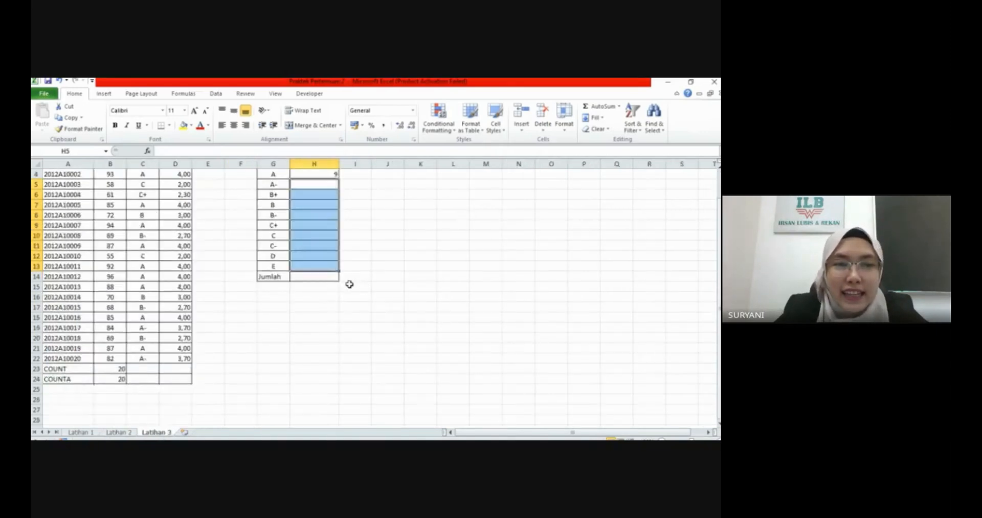
{"action": "scroll", "coordinate": [355, 291], "scroll_direction": "up", "scroll_amount": 1}
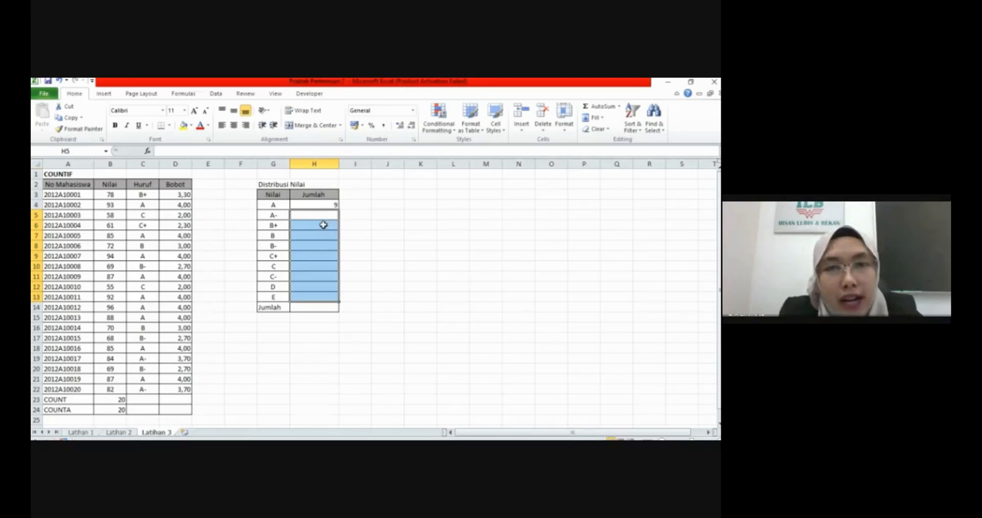
{"action": "left_click_drag", "start_coordinate": [321, 207], "coordinate": [317, 310]}
{"action": "key", "text": "Delete"}
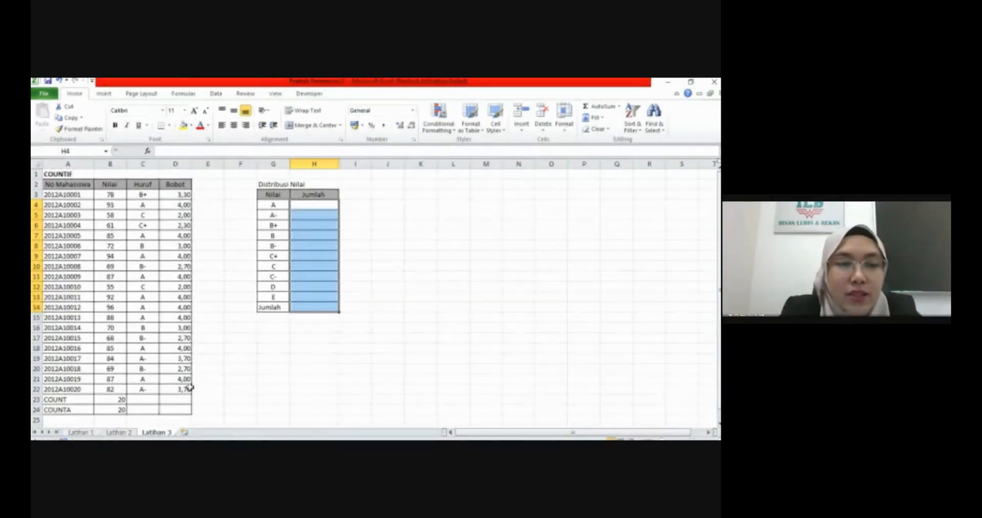
Clear the COUNT and COUNTA results in B23:B24 below the student grade table.
{"action": "left_click_drag", "start_coordinate": [116, 402], "coordinate": [113, 409]}
{"action": "key", "text": "Delete"}
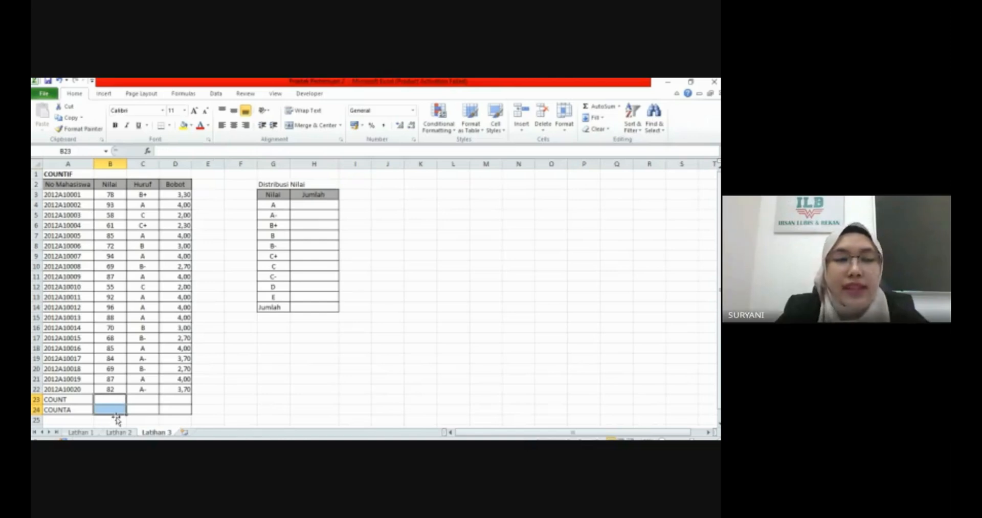
{"action": "left_click", "coordinate": [454, 338]}
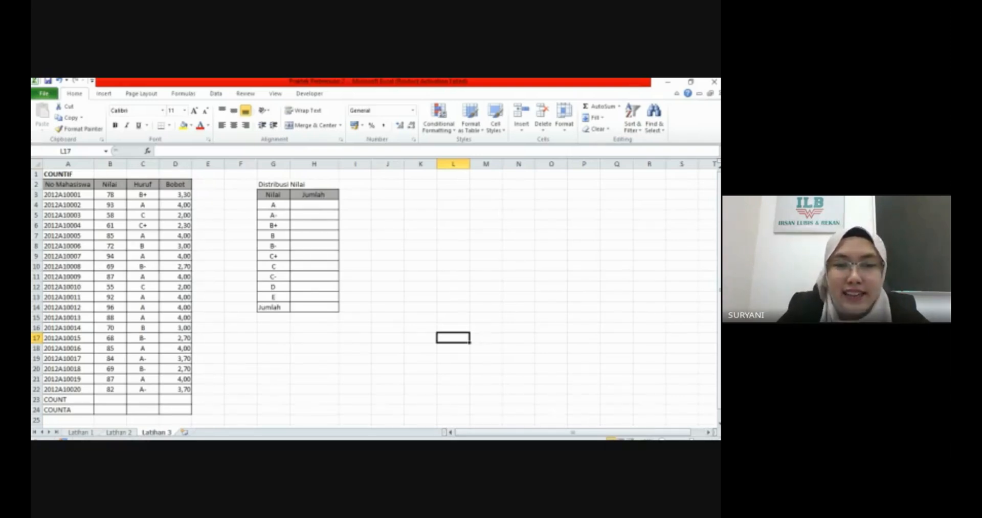
{"action": "left_click", "coordinate": [67, 185]}
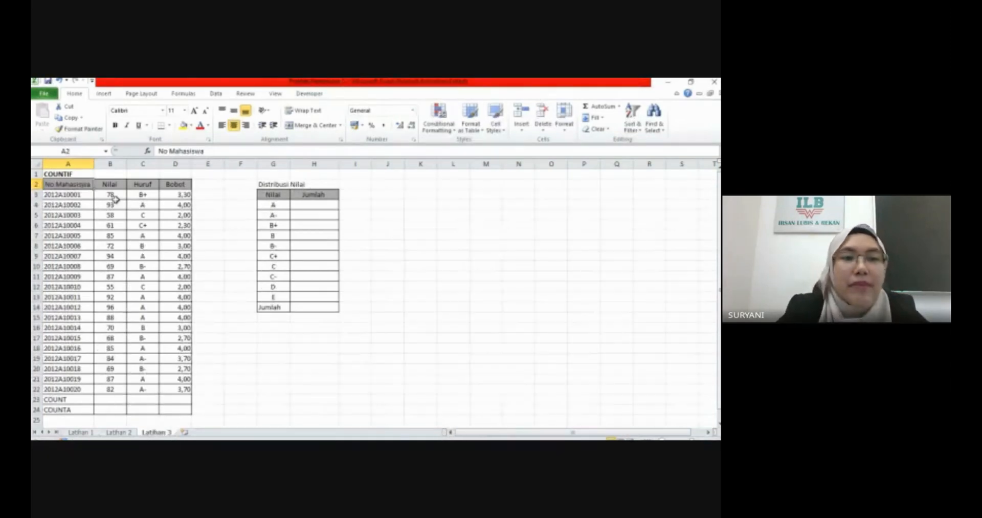
Examine the Nilai, Huruf and Bobot columns of the student grade table.
{"action": "left_click", "coordinate": [111, 165]}
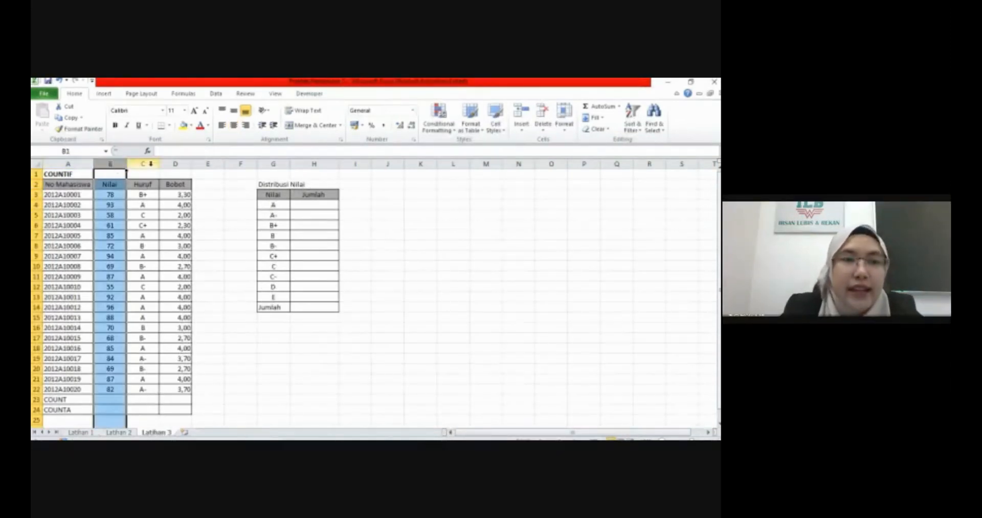
{"action": "left_click", "coordinate": [146, 163]}
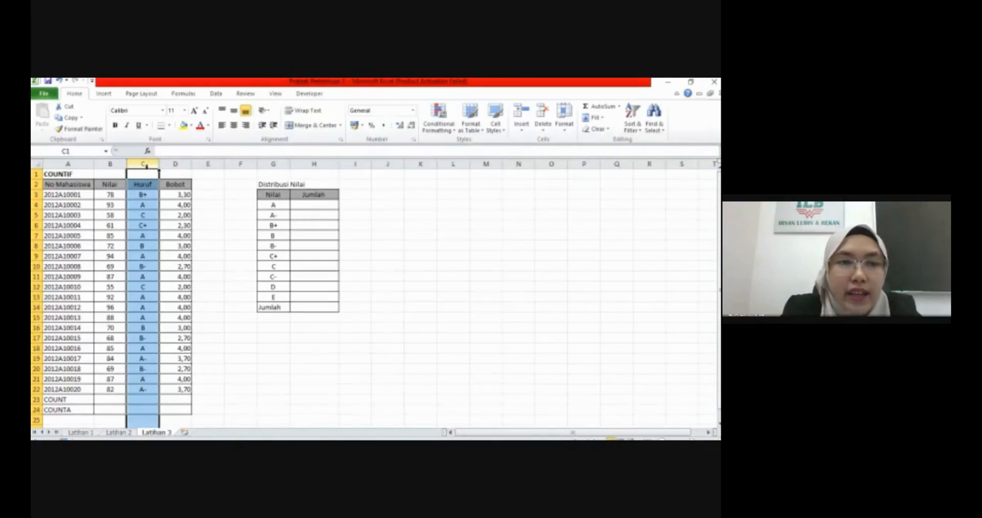
{"action": "left_click", "coordinate": [186, 165]}
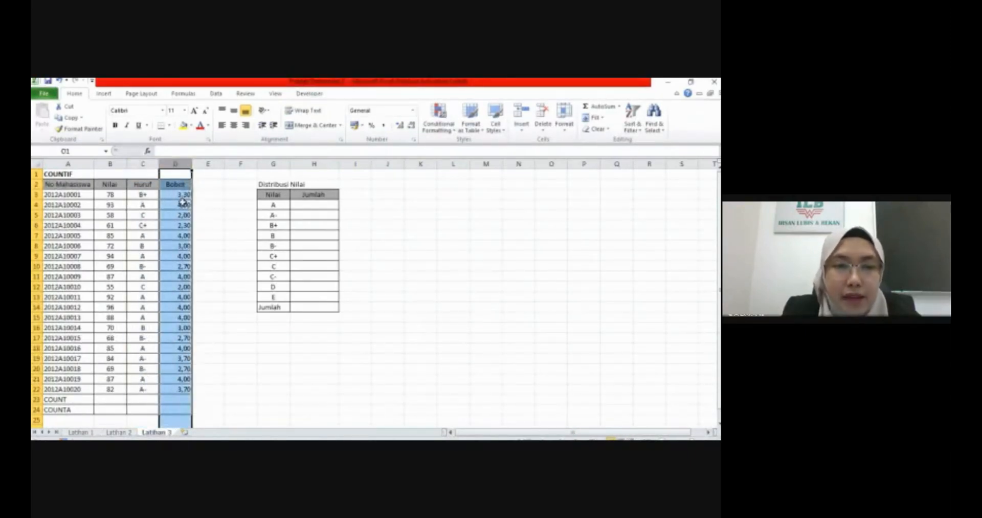
Count the numeric entries of the Nilai column in B23 with the formula =COUNT(B3:B22).
{"action": "scroll", "coordinate": [204, 265], "scroll_direction": "down", "scroll_amount": 2}
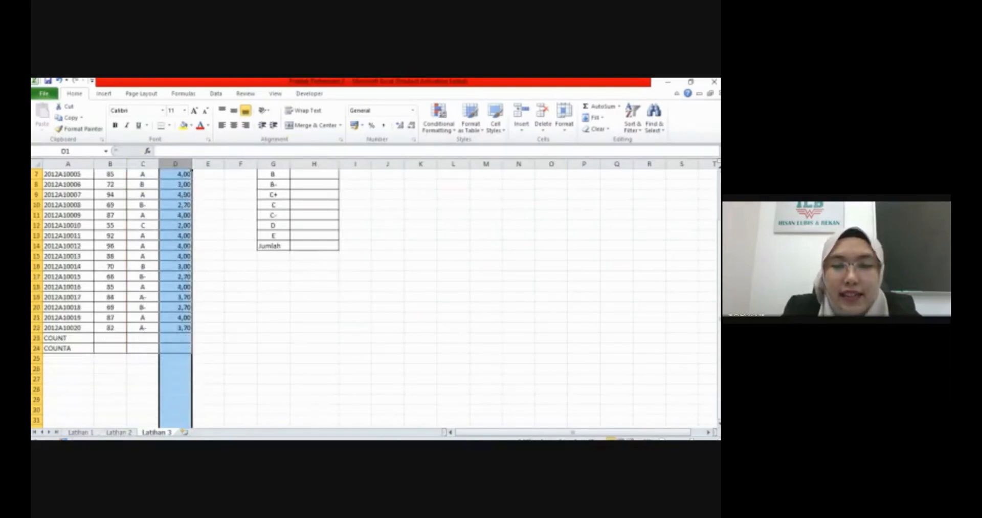
{"action": "left_click", "coordinate": [110, 339]}
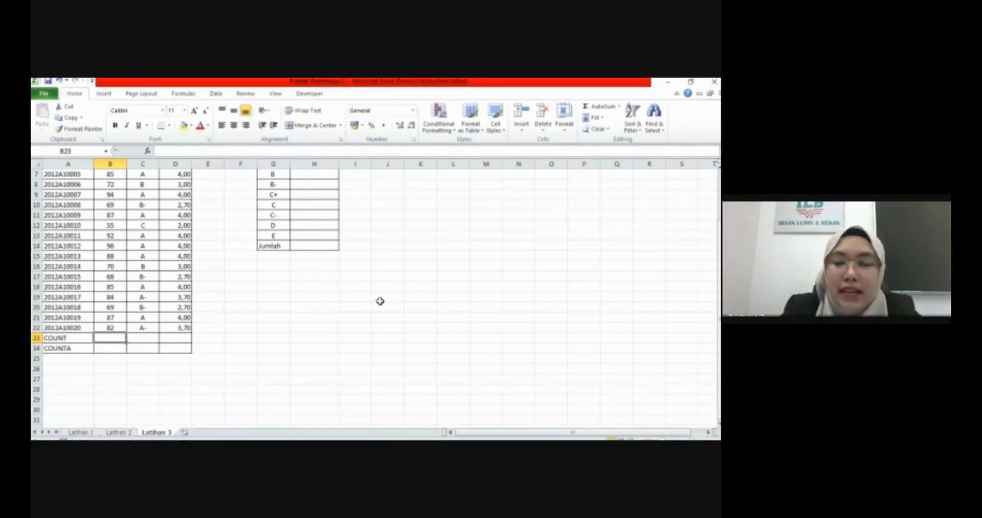
{"action": "type", "text": "="}
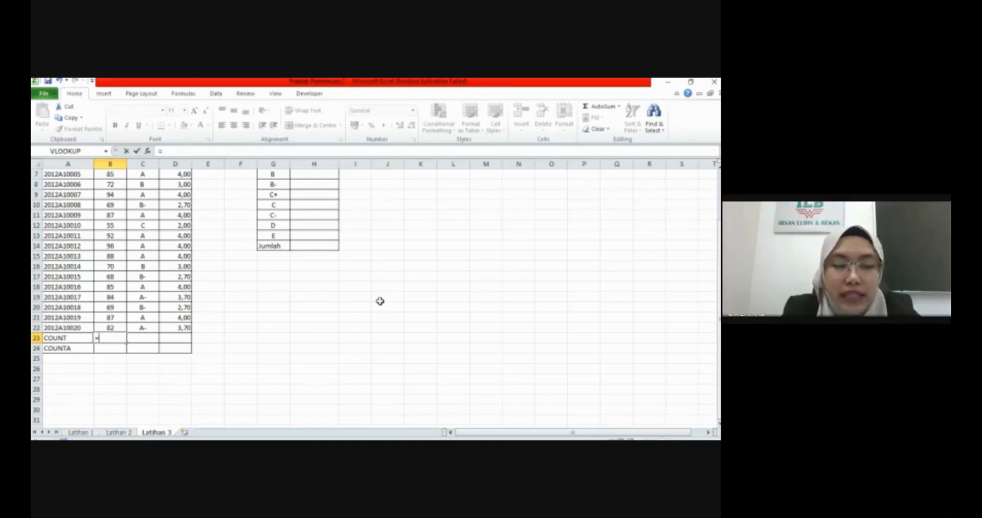
{"action": "type", "text": "CO"}
{"action": "key", "text": "BackSpace"}
{"action": "key", "text": "BackSpace"}
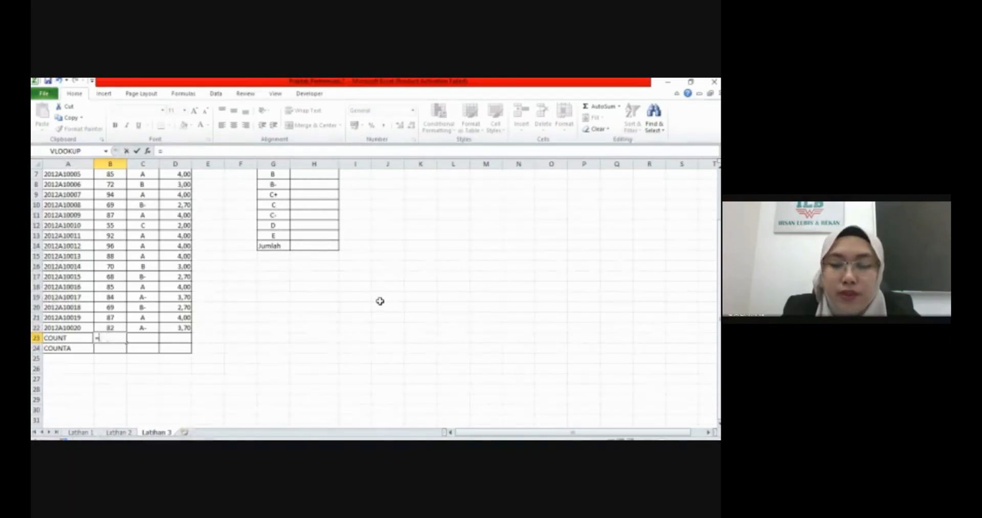
{"action": "type", "text": "COUNT"}
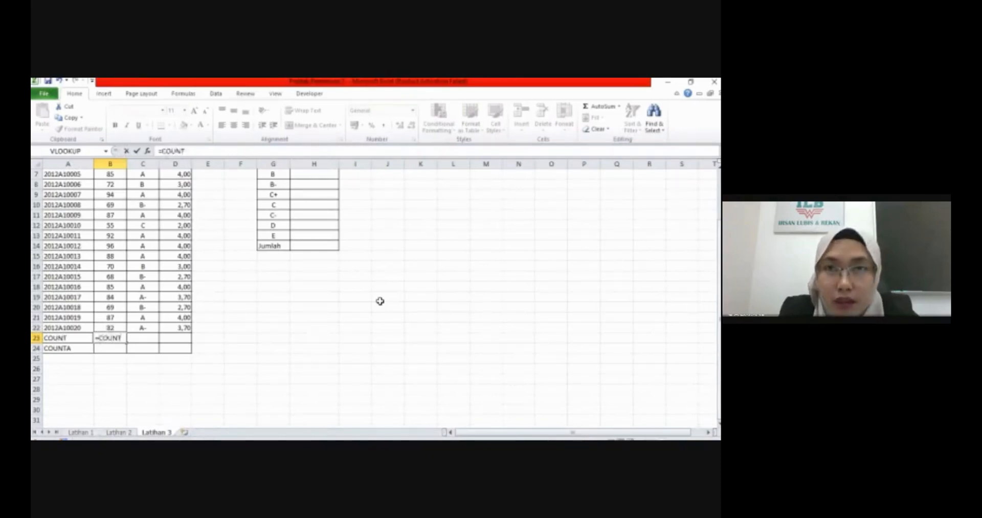
{"action": "type", "text": "("}
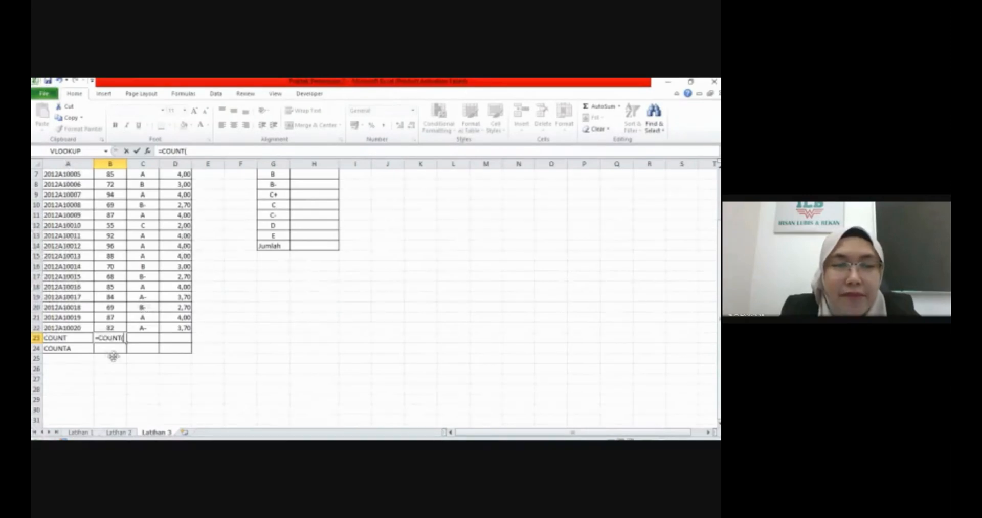
{"action": "scroll", "coordinate": [113, 357], "scroll_direction": "up", "scroll_amount": 2}
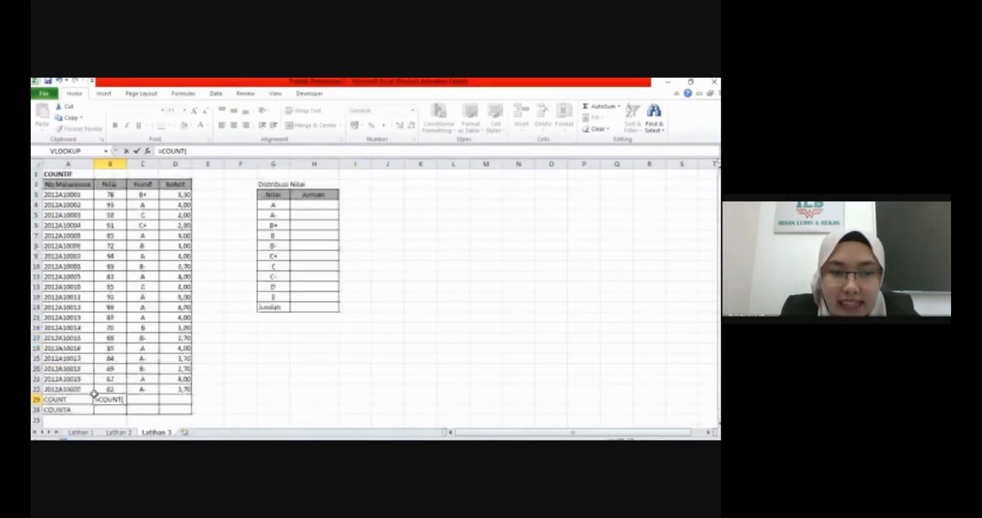
{"action": "scroll", "coordinate": [94, 394], "scroll_direction": "down", "scroll_amount": 1}
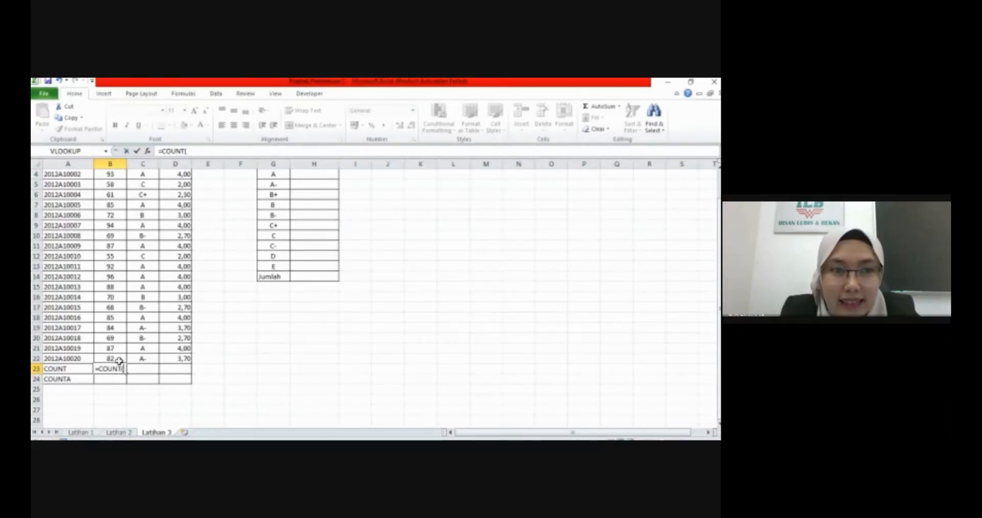
{"action": "scroll", "coordinate": [119, 360], "scroll_direction": "up", "scroll_amount": 1}
{"action": "left_click_drag", "start_coordinate": [110, 194], "coordinate": [117, 390]}
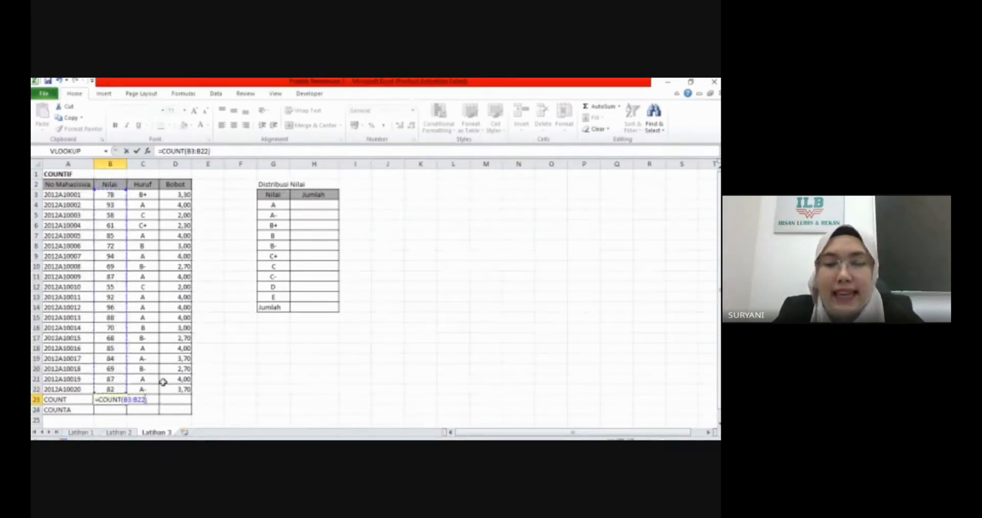
{"action": "key", "text": "Return"}
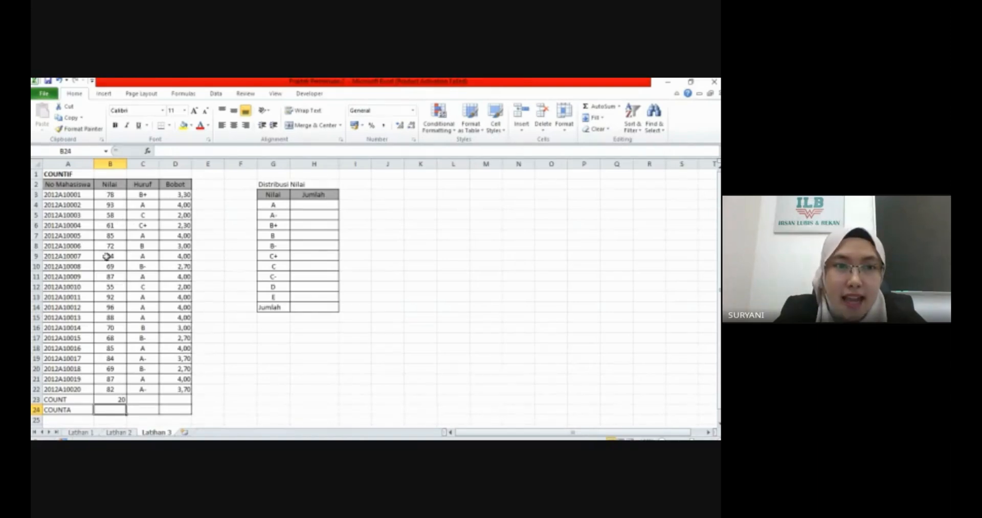
Copy the COUNT formula from B23 to C23 for the Huruf column and check its cell range.
{"action": "left_click", "coordinate": [121, 399]}
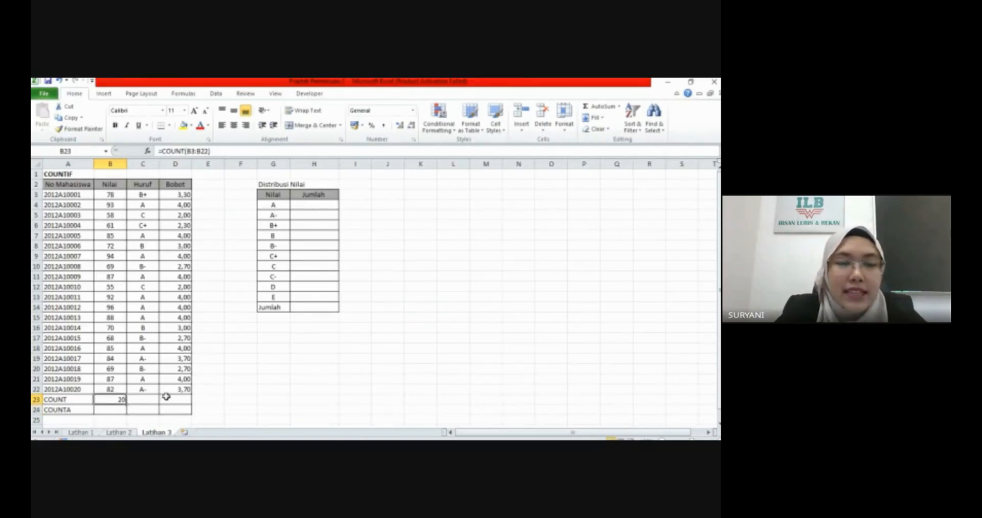
{"action": "left_click", "coordinate": [147, 186]}
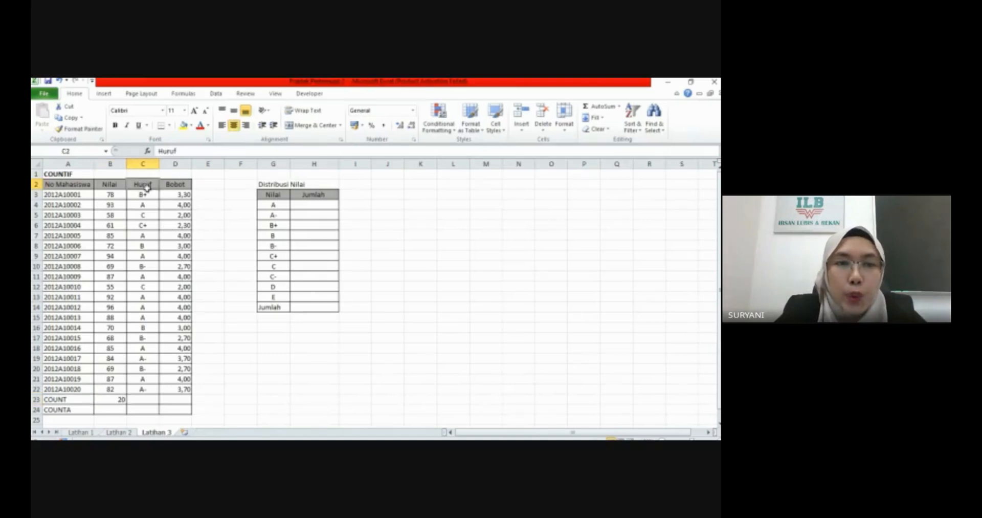
{"action": "left_click", "coordinate": [118, 400]}
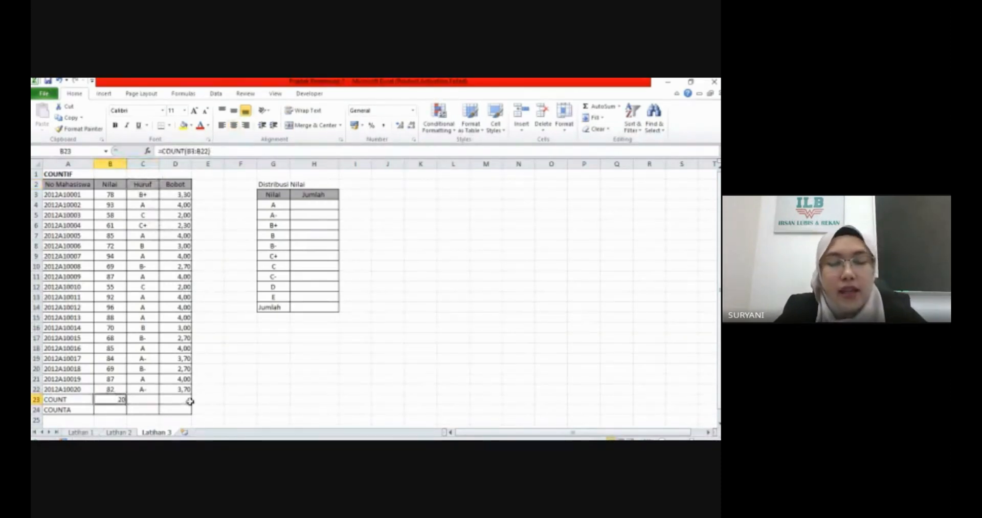
{"action": "key", "text": "ctrl+c"}
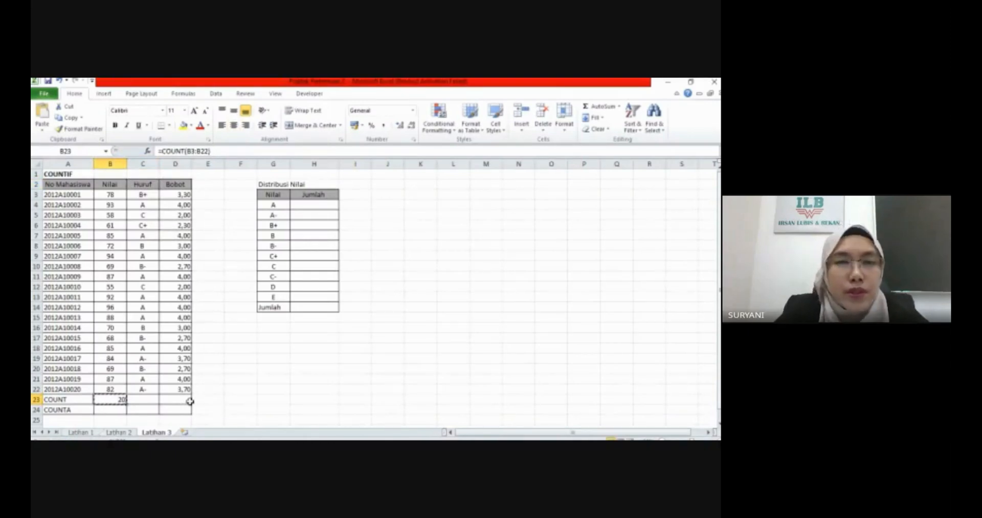
{"action": "left_click", "coordinate": [145, 401]}
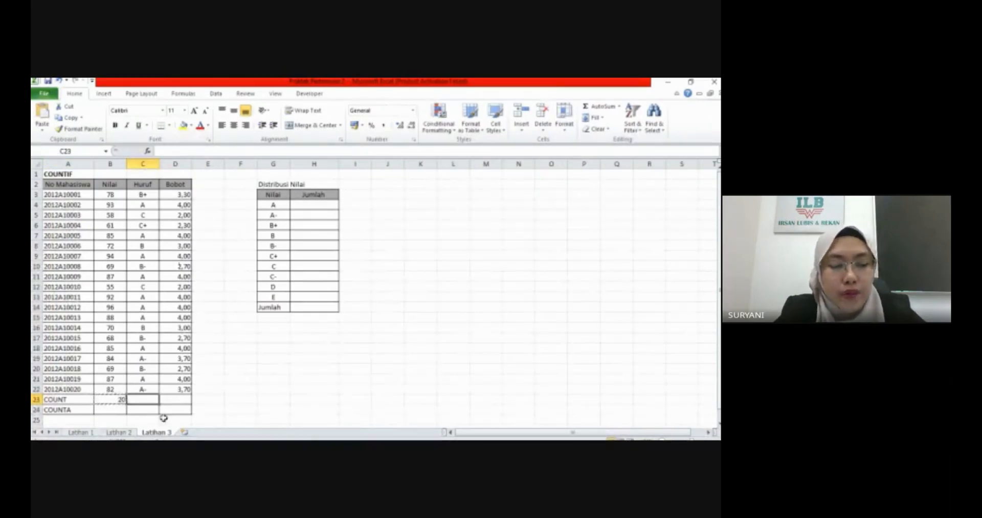
{"action": "left_click", "coordinate": [43, 117]}
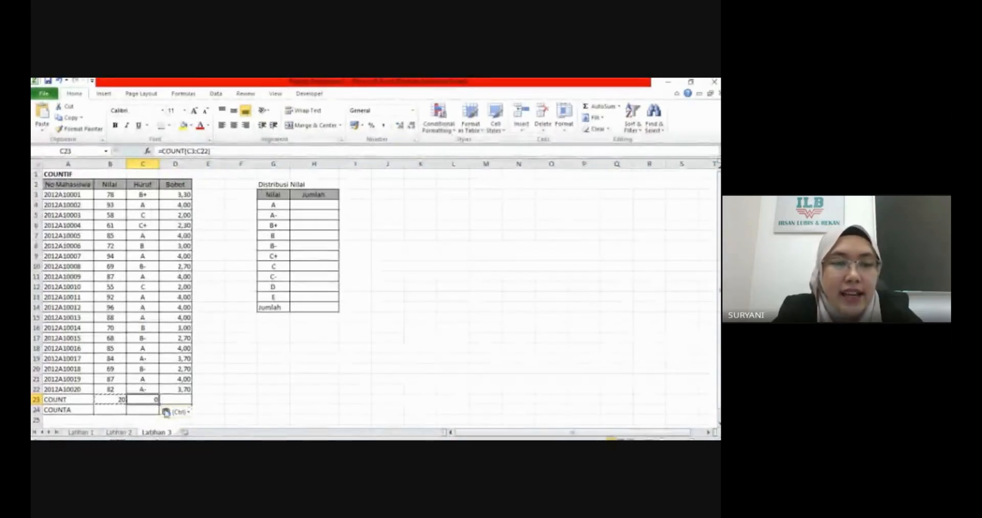
{"action": "double_click", "coordinate": [150, 400]}
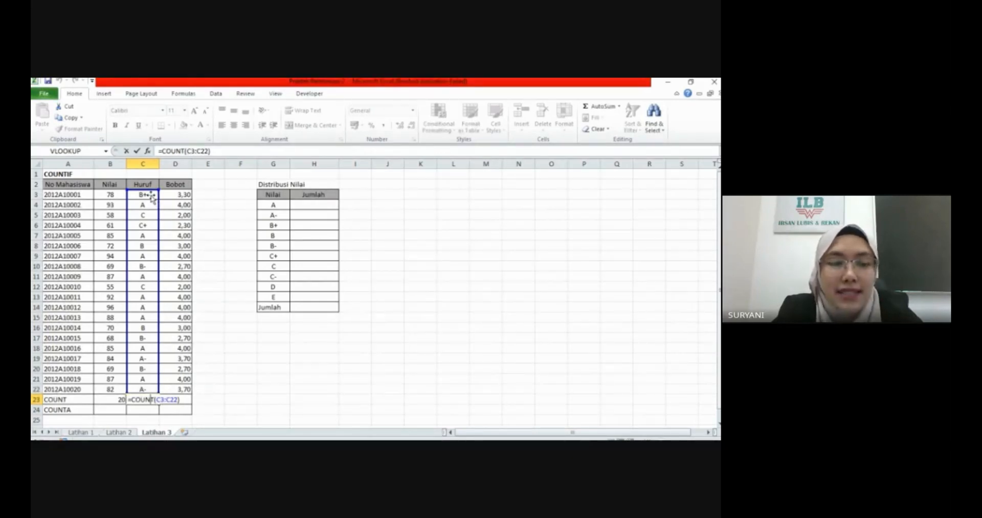
{"action": "key", "text": "Return"}
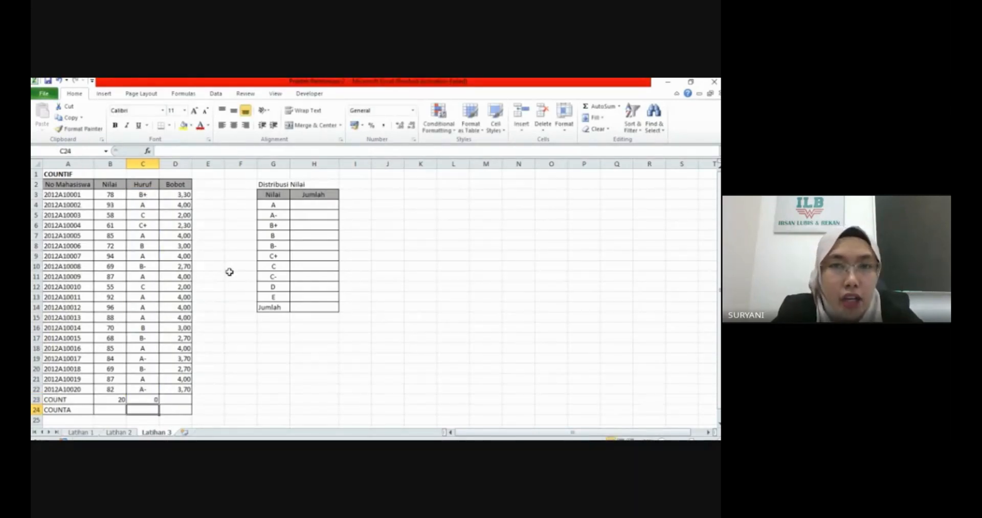
Copy the COUNT formula from C23 to D23 for the Bobot column and check its cell range.
{"action": "left_click", "coordinate": [152, 399]}
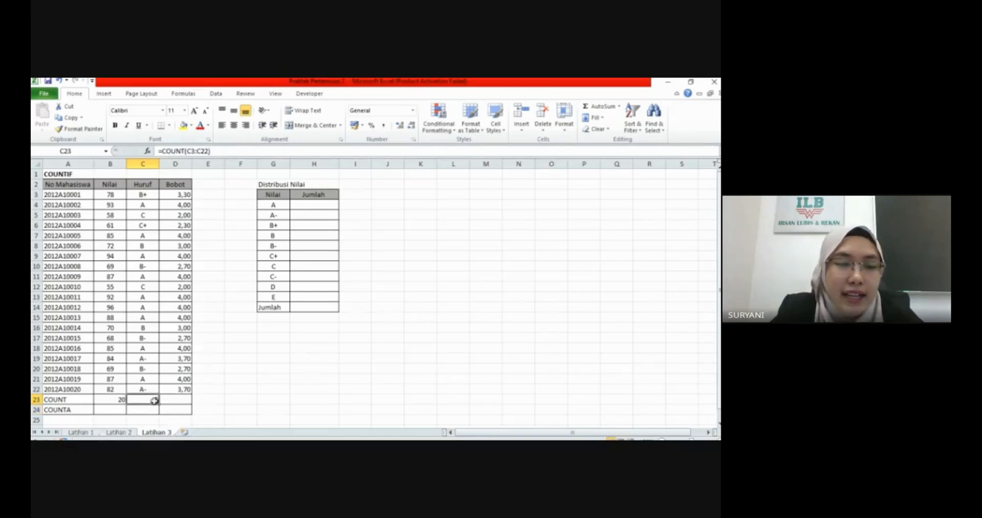
{"action": "key", "text": "ctrl+c"}
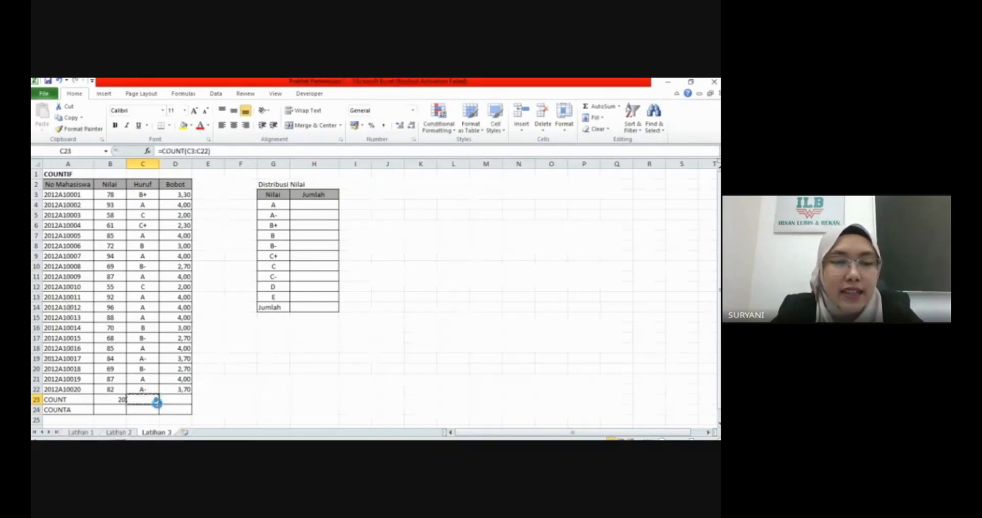
{"action": "left_click", "coordinate": [177, 401]}
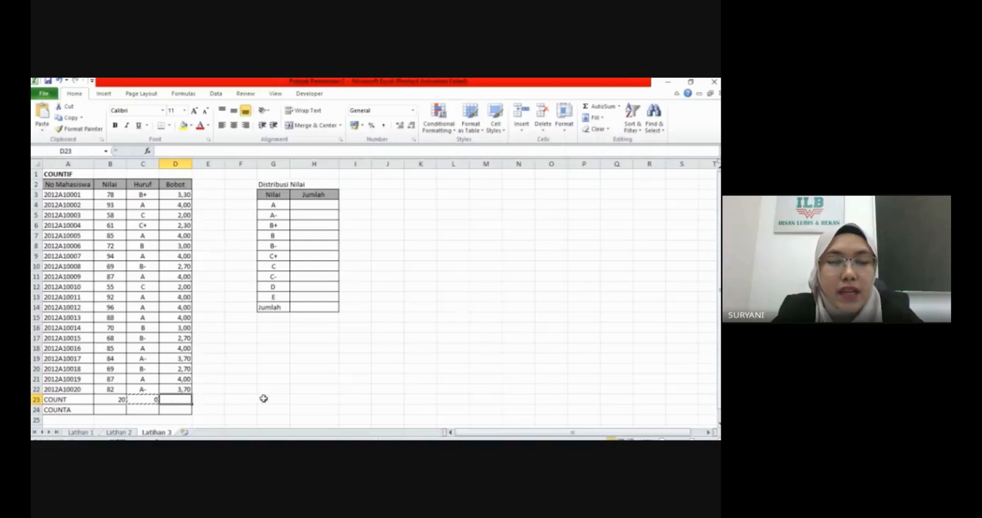
{"action": "key", "text": "ctrl+v"}
{"action": "left_click", "coordinate": [183, 165]}
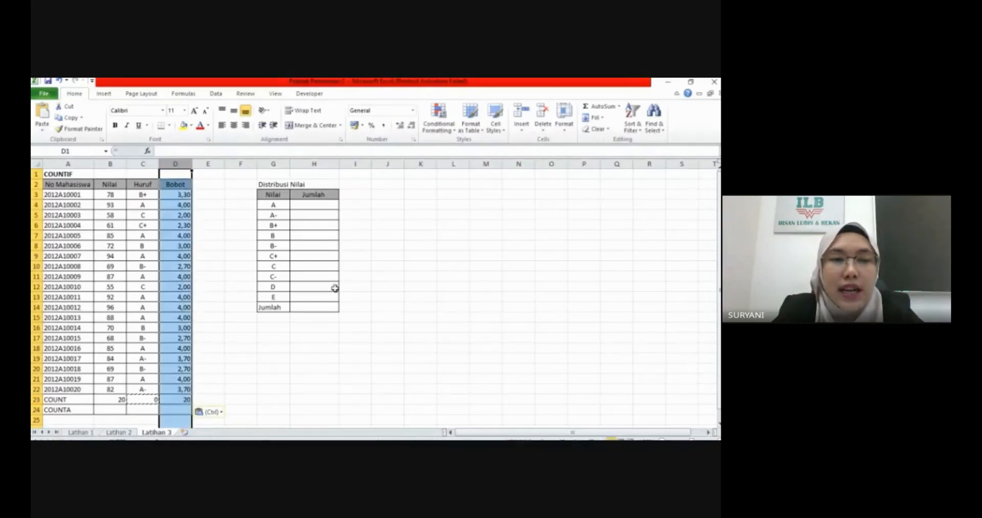
{"action": "double_click", "coordinate": [183, 402]}
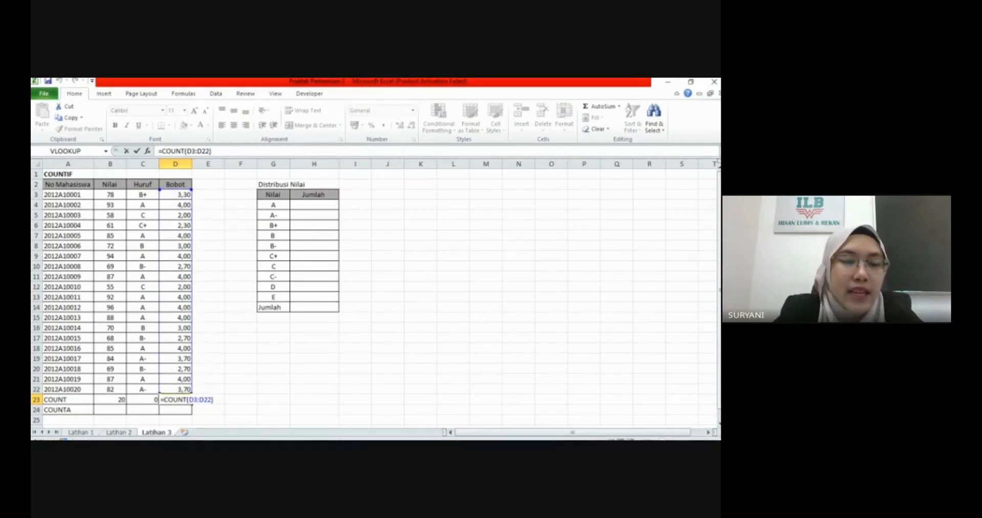
{"action": "key", "text": "Return"}
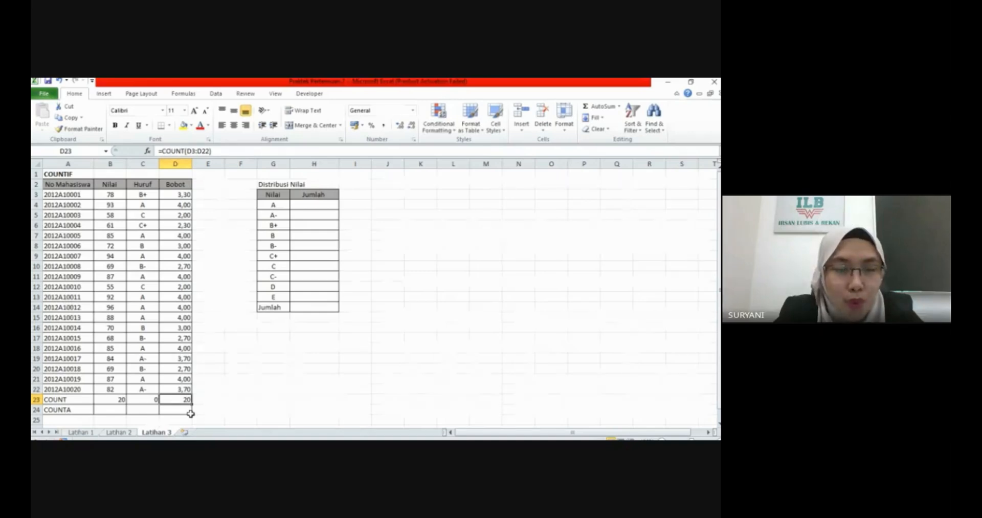
Count the non-empty cells of the Nilai column in B24 with the formula =COUNTA(B3:B22).
{"action": "left_click", "coordinate": [123, 412]}
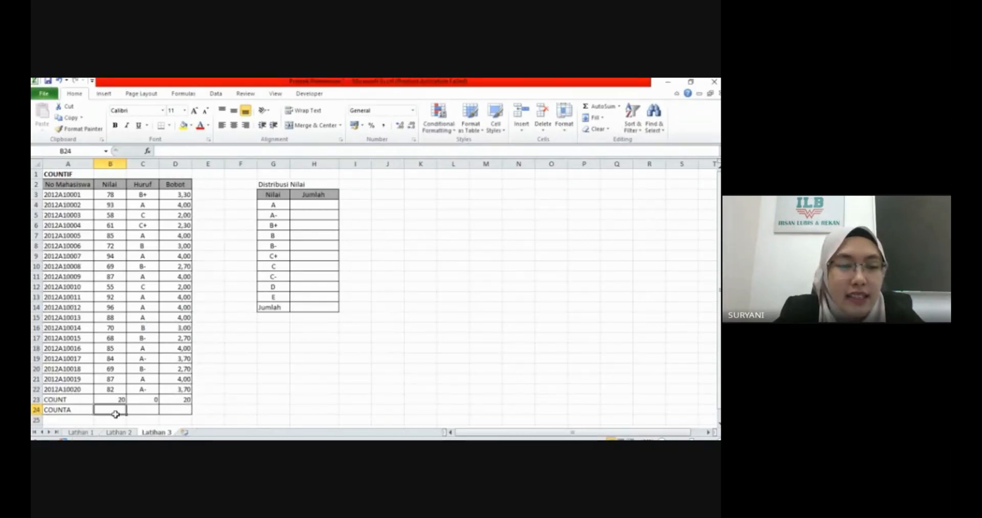
{"action": "type", "text": "="}
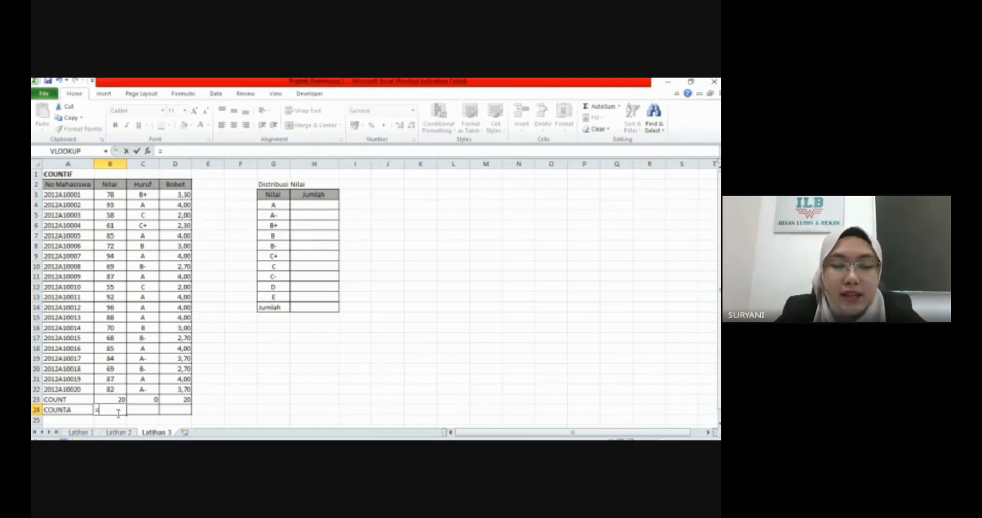
{"action": "type", "text": "COUNT"}
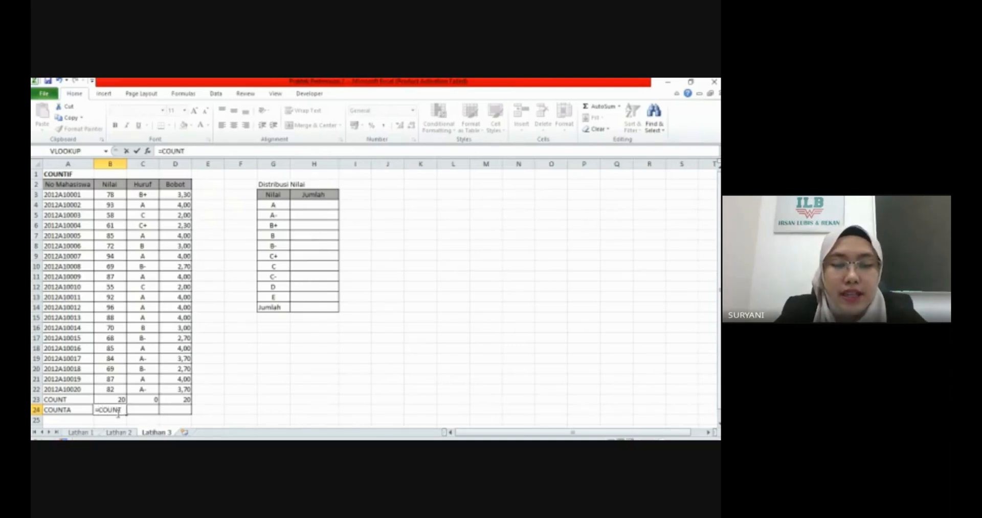
{"action": "type", "text": "A("}
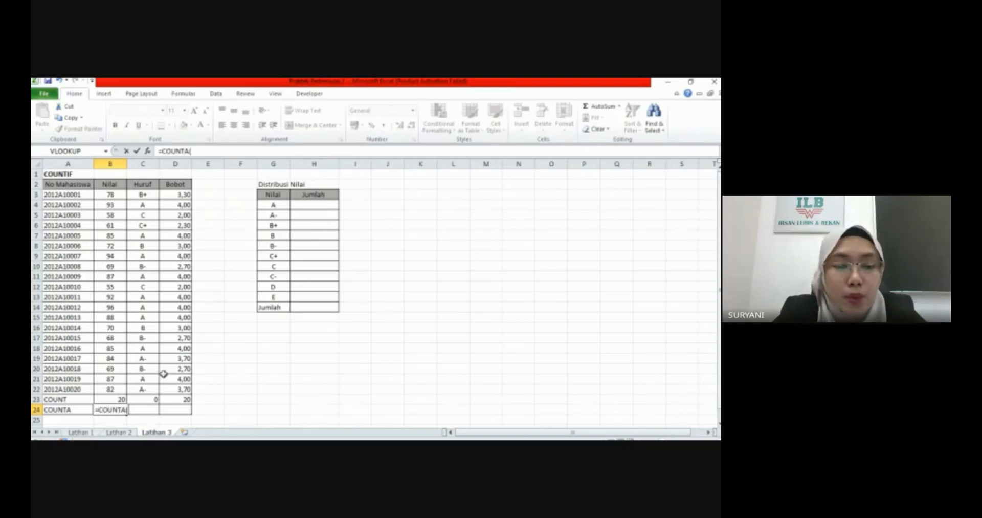
{"action": "left_click_drag", "start_coordinate": [110, 195], "coordinate": [123, 393]}
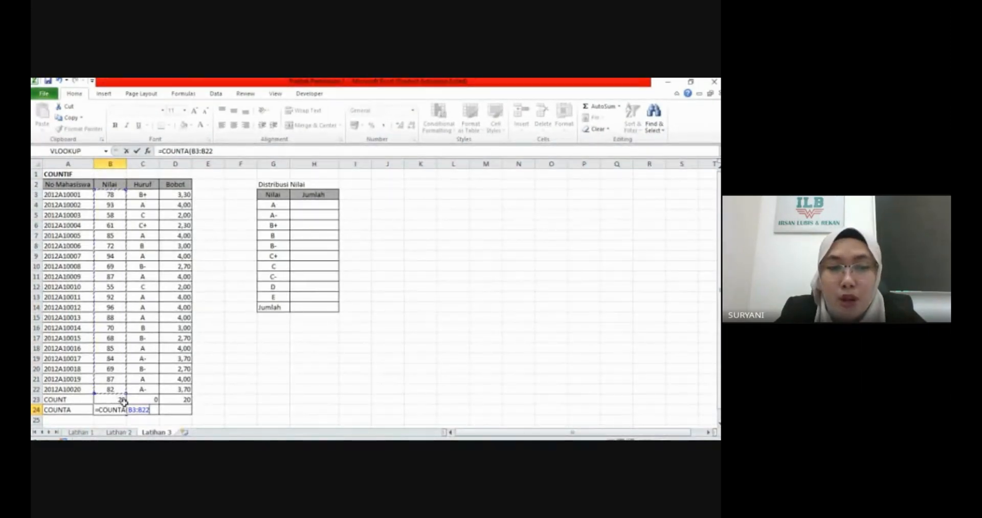
{"action": "key", "text": "Return"}
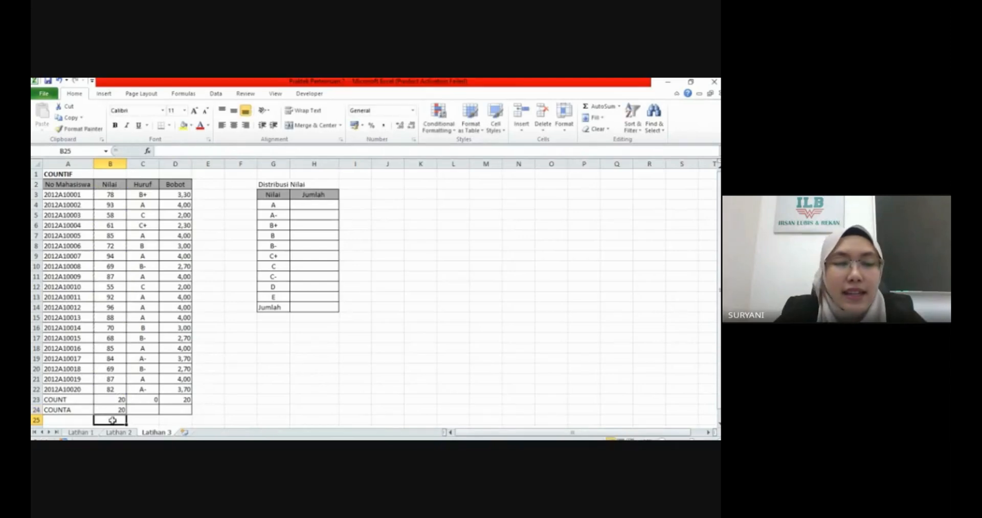
Copy the COUNTA formula from B24 to C24:D24 for the Huruf and Bobot columns.
{"action": "left_click", "coordinate": [118, 413]}
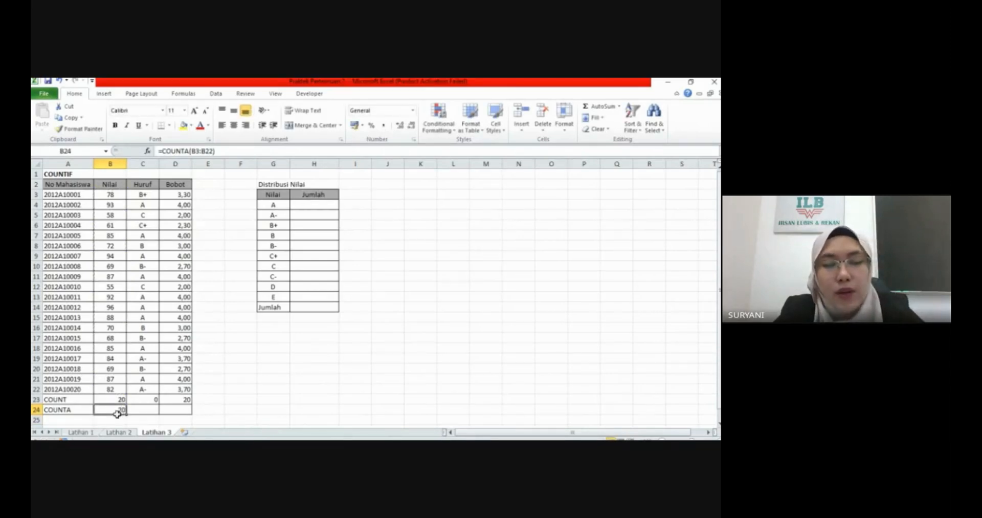
{"action": "key", "text": "ctrl+c"}
{"action": "left_click_drag", "start_coordinate": [150, 415], "coordinate": [169, 413]}
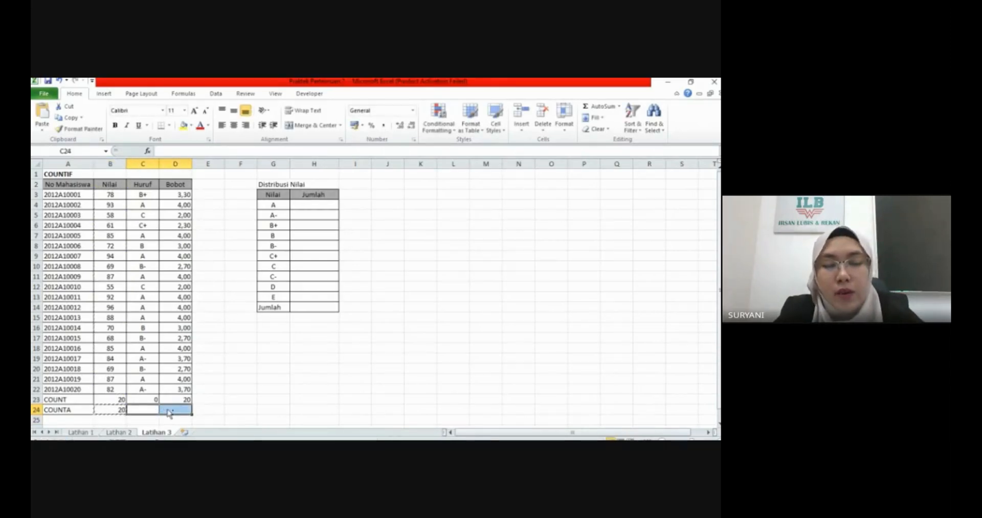
{"action": "key", "text": "ctrl+v"}
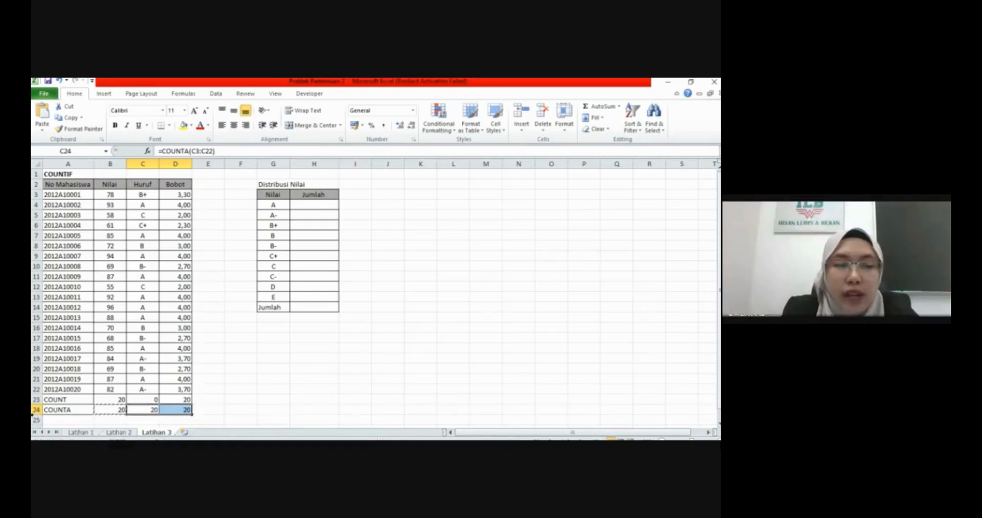
{"action": "left_click", "coordinate": [36, 412]}
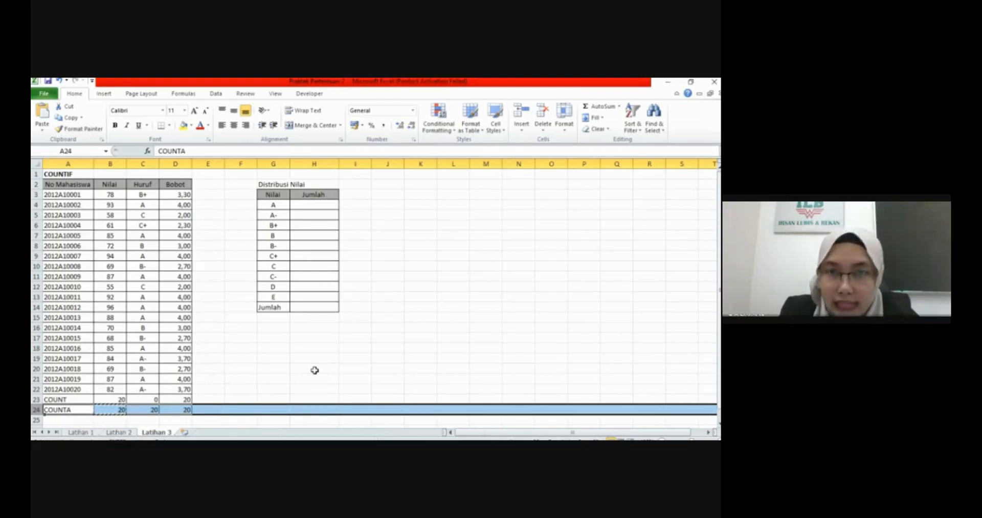
{"action": "left_click", "coordinate": [114, 412]}
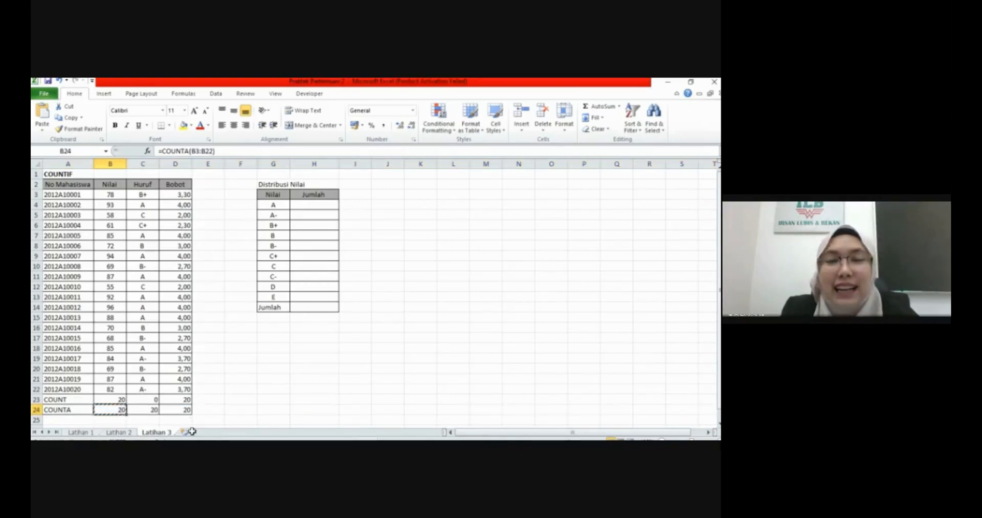
{"action": "key", "text": "Escape"}
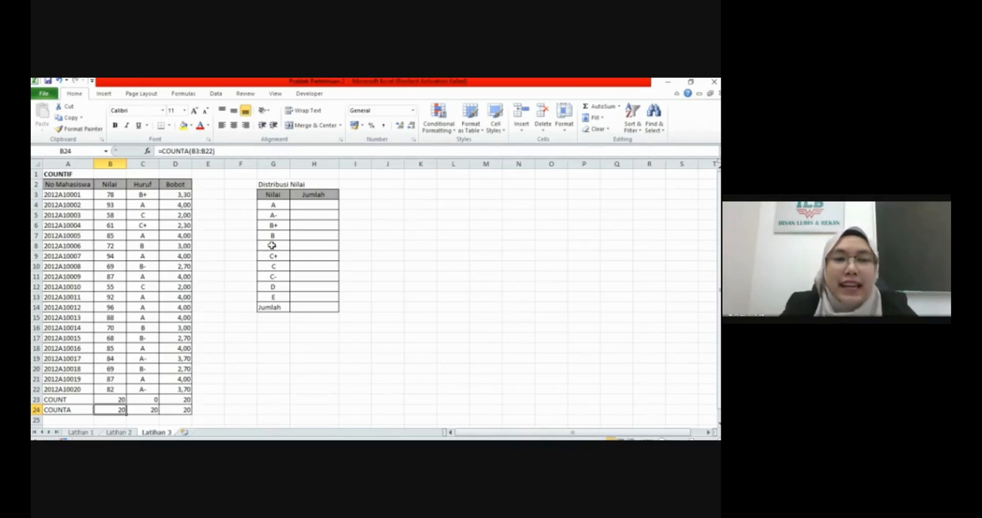
Widen column H of the Distribusi Nilai table slightly and go over its first grade rows, A to B+.
{"action": "left_click", "coordinate": [310, 206]}
{"action": "left_click_drag", "start_coordinate": [339, 164], "coordinate": [353, 164]}
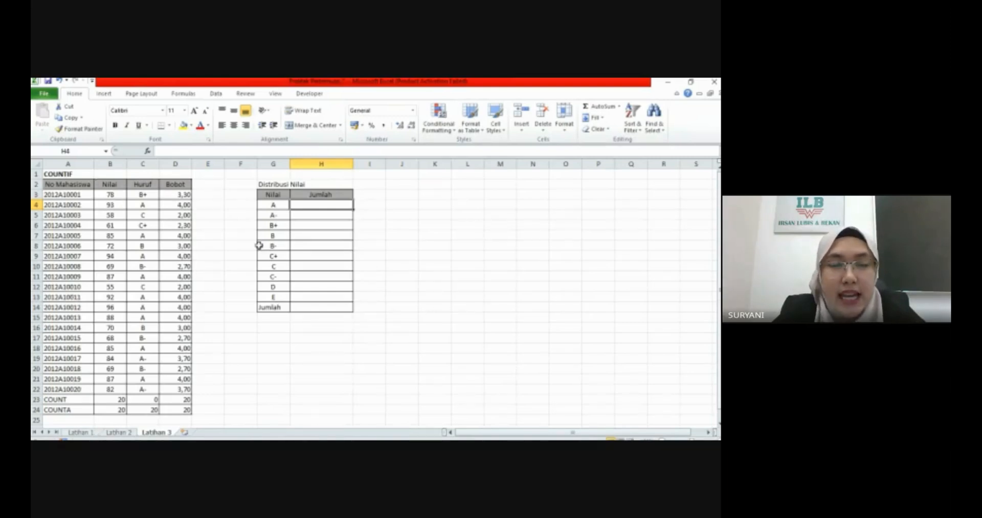
{"action": "left_click", "coordinate": [280, 208]}
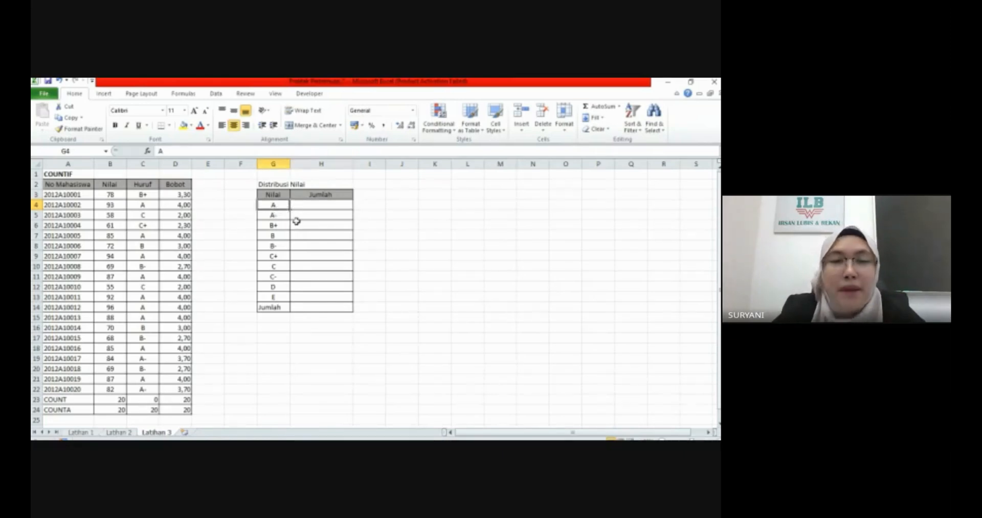
{"action": "left_click", "coordinate": [283, 215]}
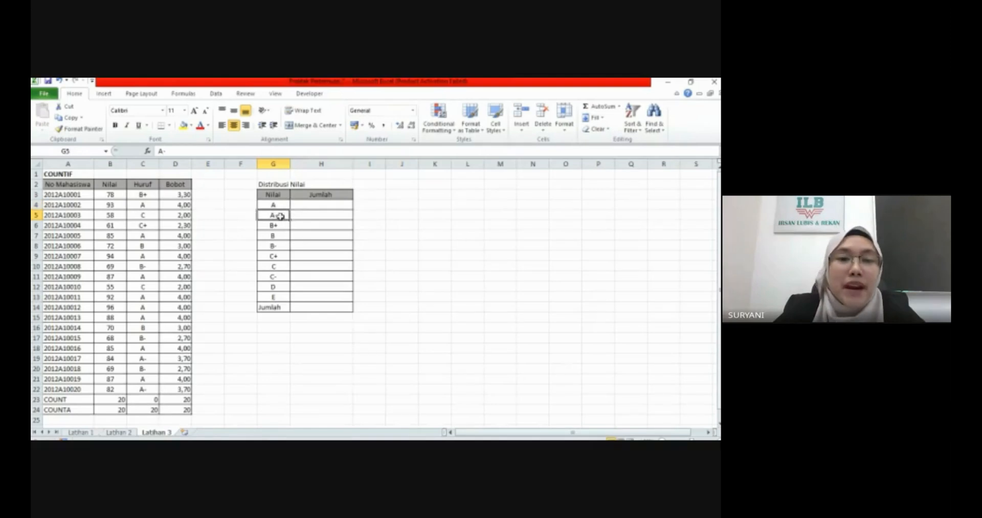
{"action": "left_click", "coordinate": [313, 219]}
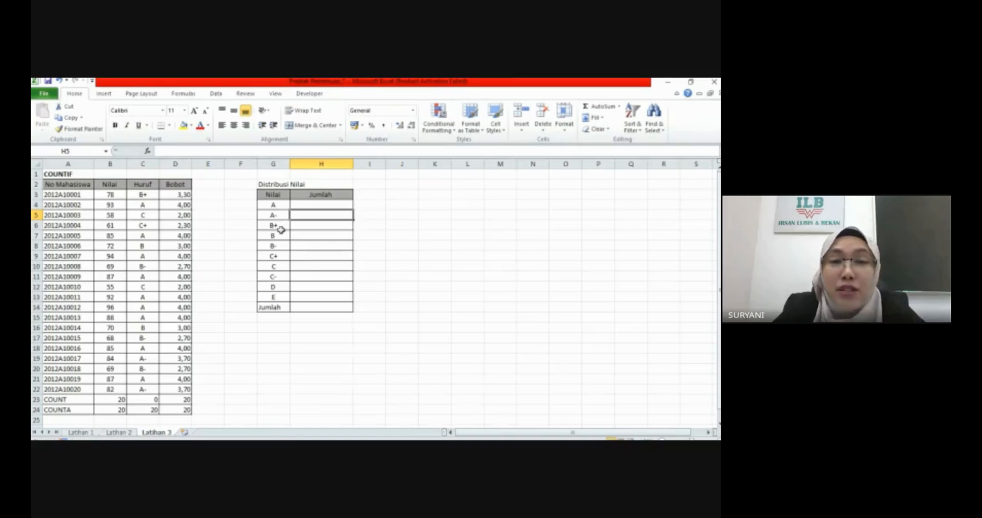
{"action": "left_click", "coordinate": [300, 228]}
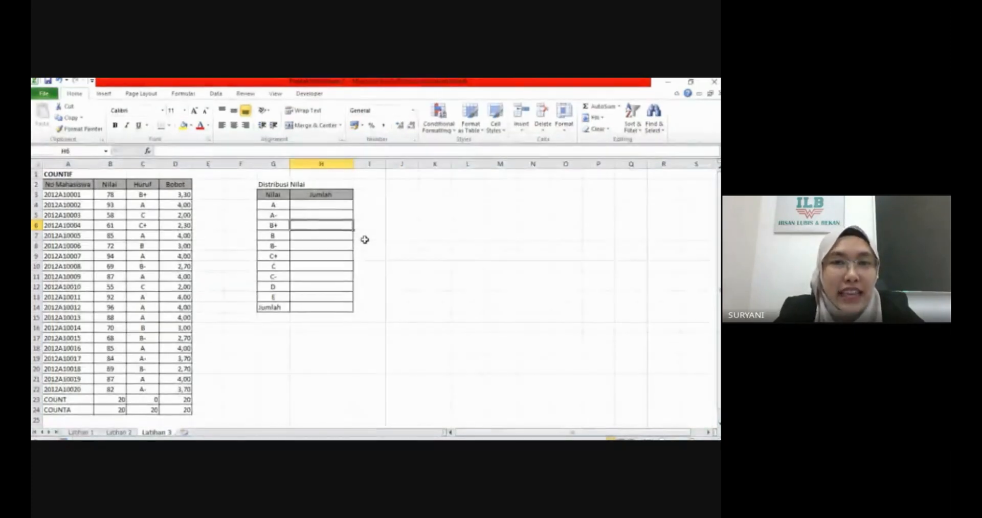
Count the A grades of the Huruf column in H4 with the formula =COUNTIF(C3:C22;G4).
{"action": "left_click", "coordinate": [339, 205]}
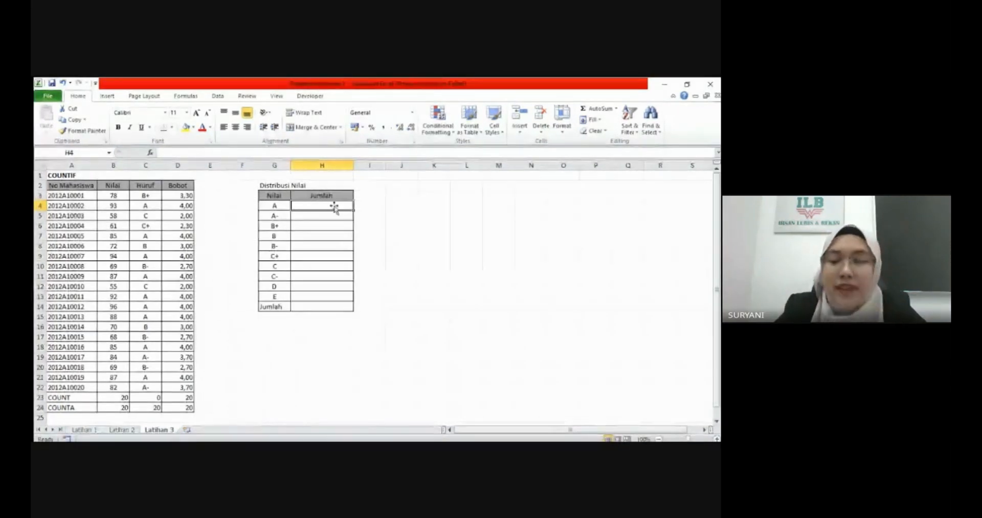
{"action": "type", "text": "="}
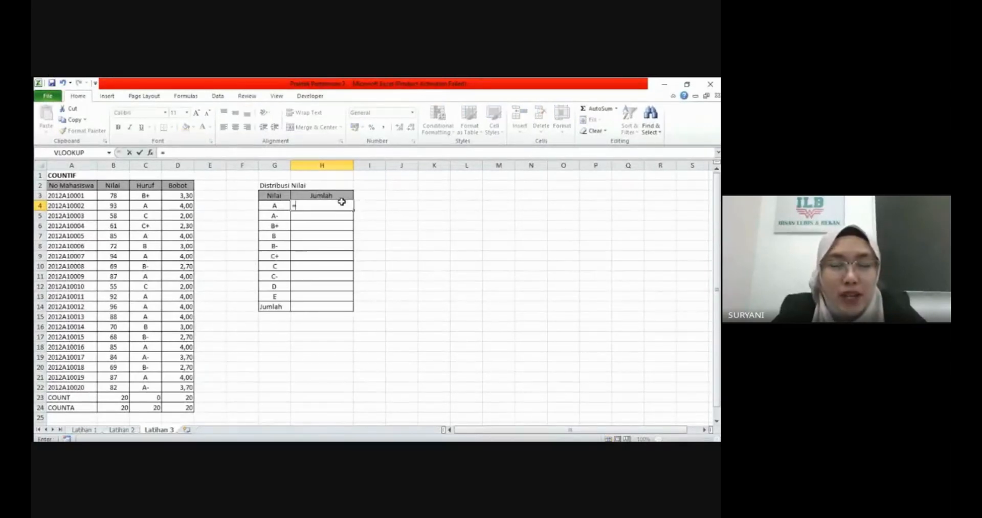
{"action": "type", "text": "COUNTIF"}
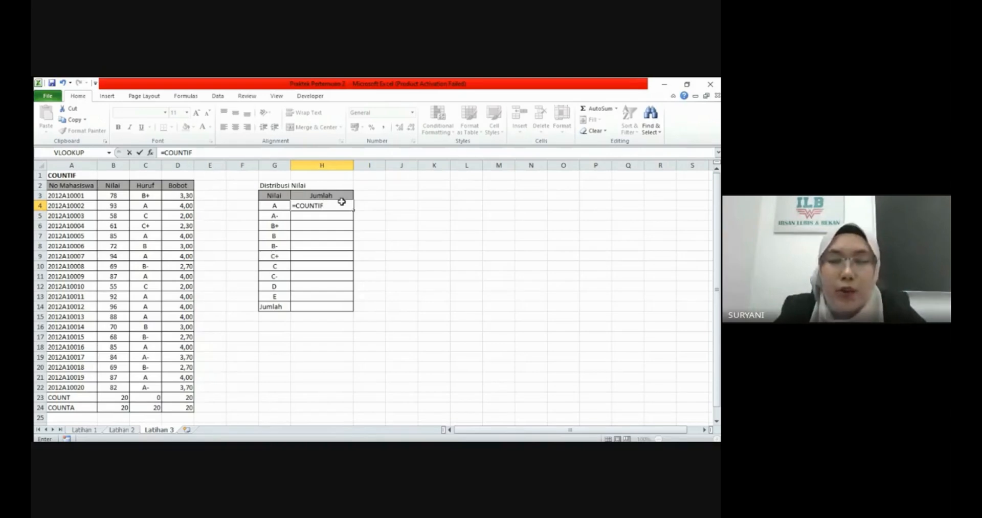
{"action": "type", "text": "("}
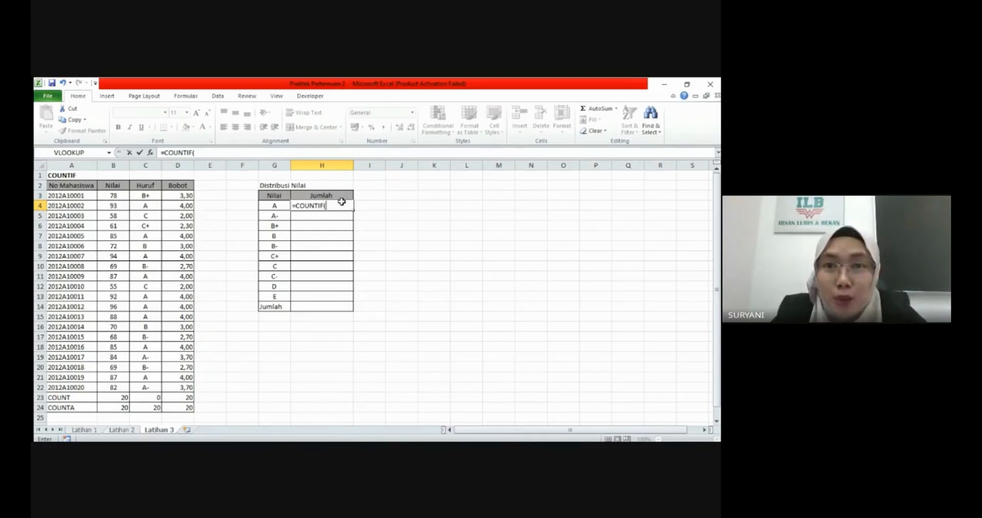
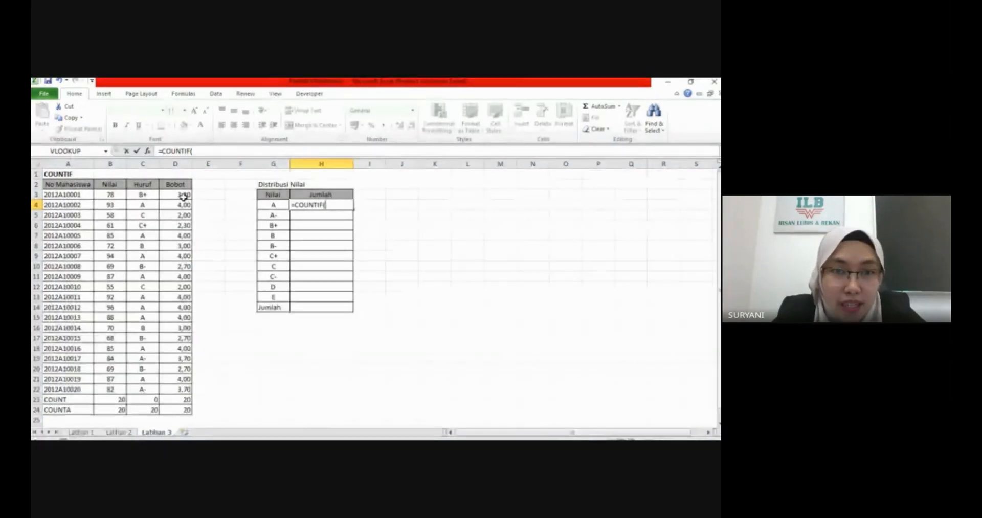
{"action": "left_click_drag", "start_coordinate": [143, 194], "coordinate": [154, 394]}
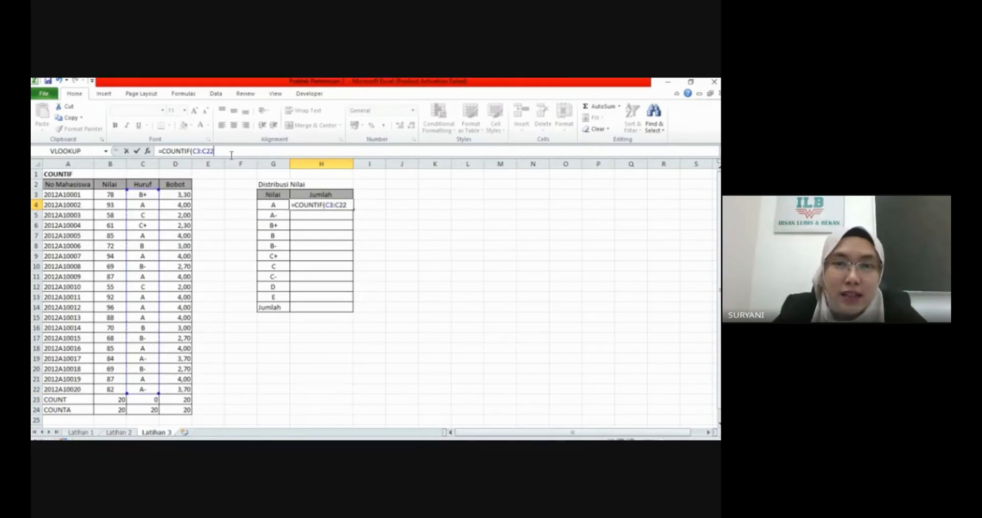
{"action": "type", "text": ";"}
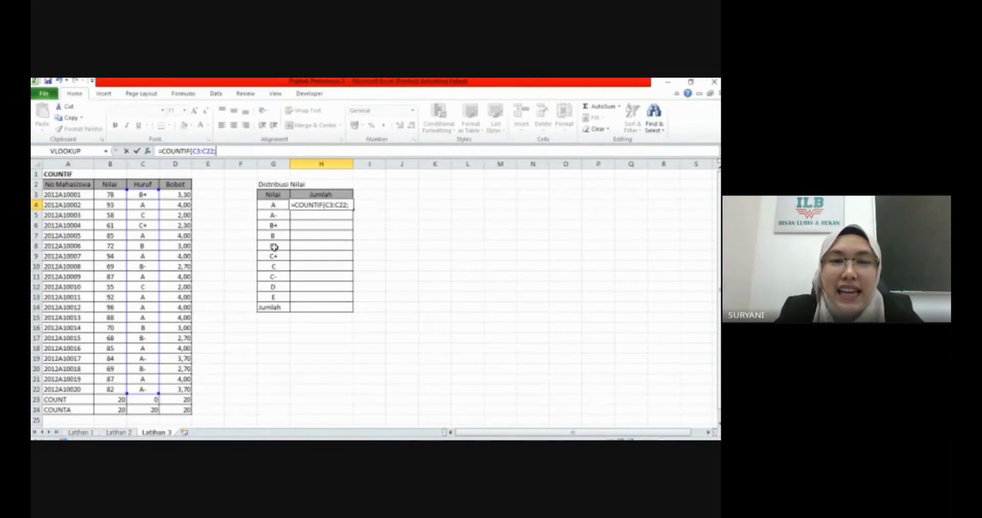
{"action": "left_click", "coordinate": [283, 207]}
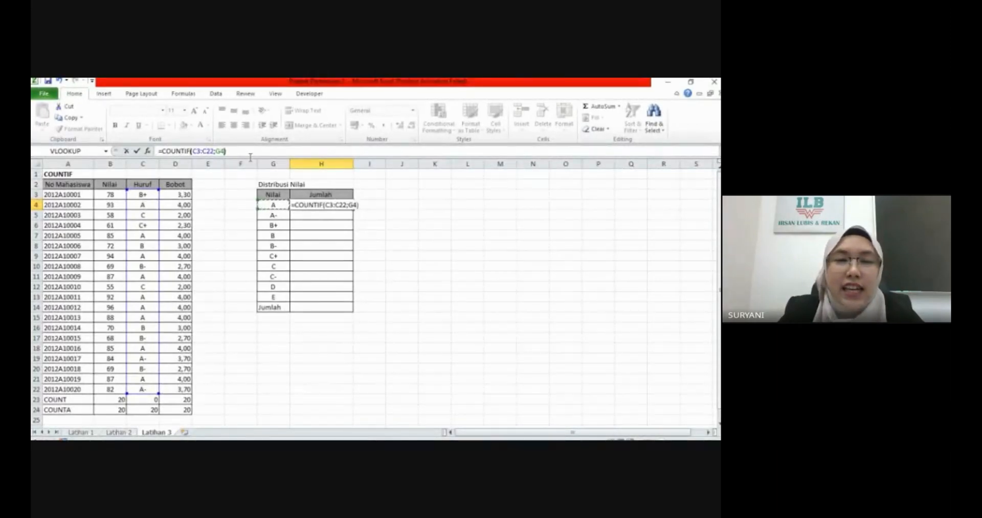
{"action": "type", "text": ")"}
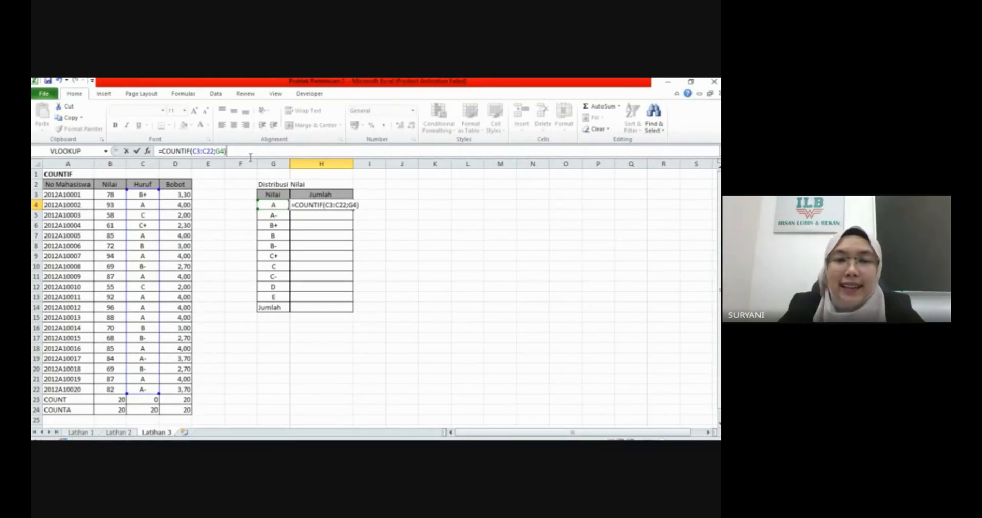
{"action": "key", "text": "Return"}
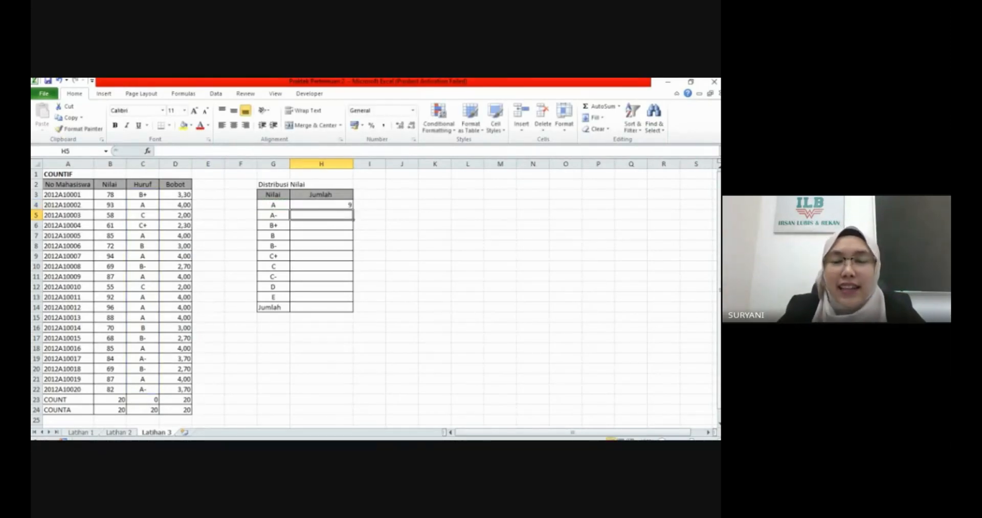
{"action": "left_click", "coordinate": [344, 206]}
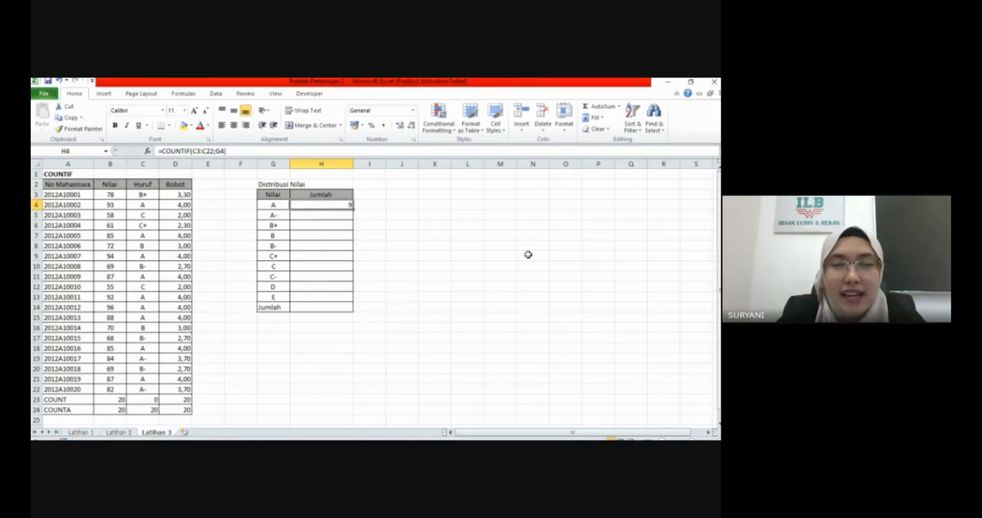
Colour every A grade in the Huruf column red: C4, C7, C9, C11, C13, C14, C15, C18 and C21.
{"action": "left_click", "coordinate": [273, 209]}
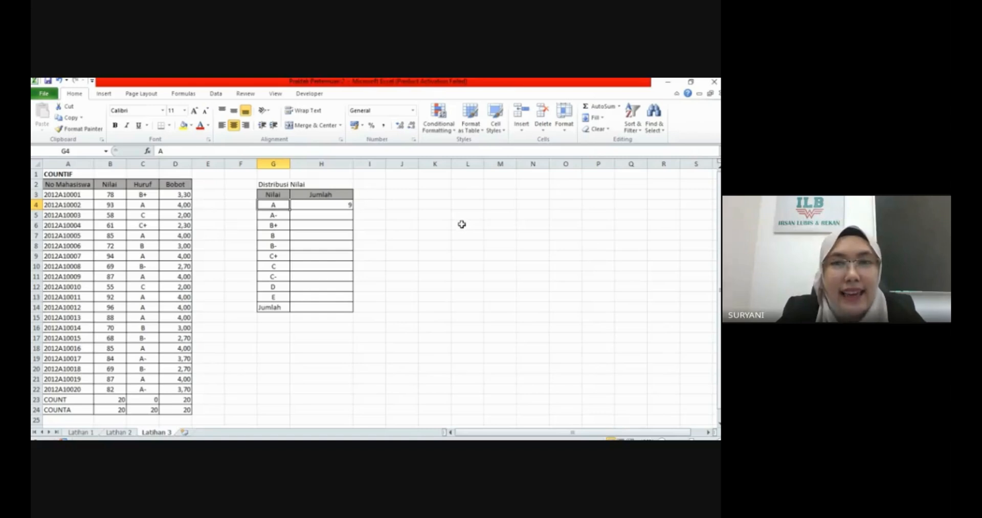
{"action": "left_click", "coordinate": [144, 208]}
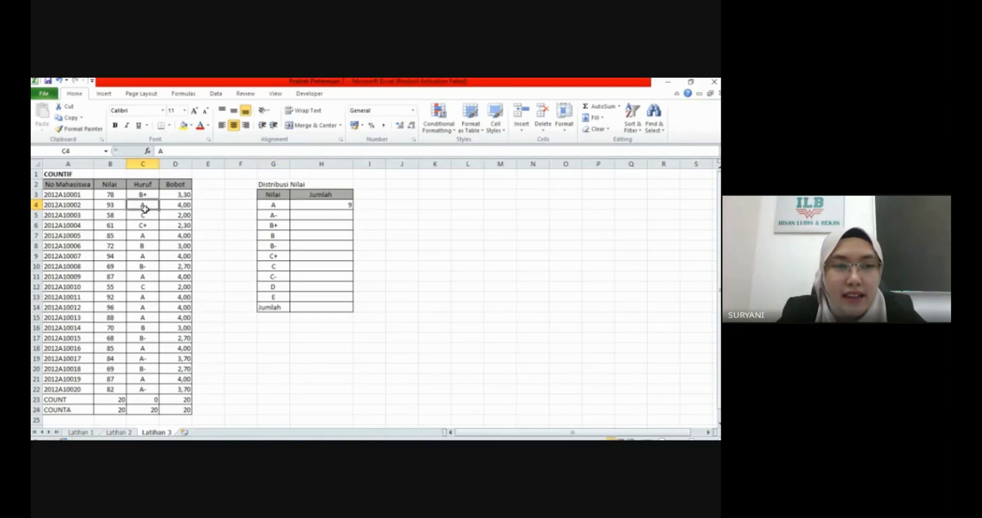
{"action": "left_click", "coordinate": [148, 237], "text": "ctrl"}
{"action": "left_click", "coordinate": [150, 259], "text": "ctrl"}
{"action": "left_click", "coordinate": [150, 278], "text": "ctrl"}
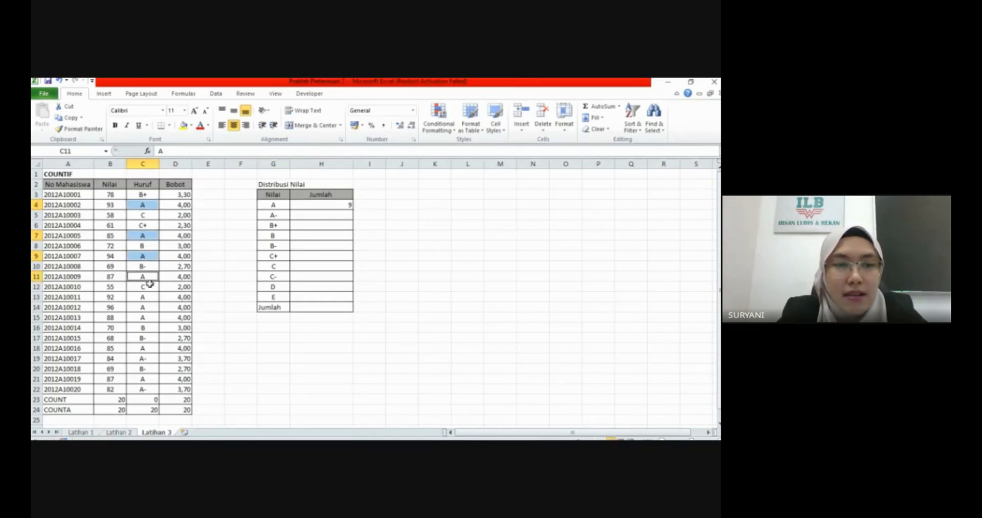
{"action": "left_click", "coordinate": [152, 299], "text": "ctrl"}
{"action": "left_click", "coordinate": [152, 307], "text": "ctrl"}
{"action": "left_click", "coordinate": [151, 318], "text": "ctrl"}
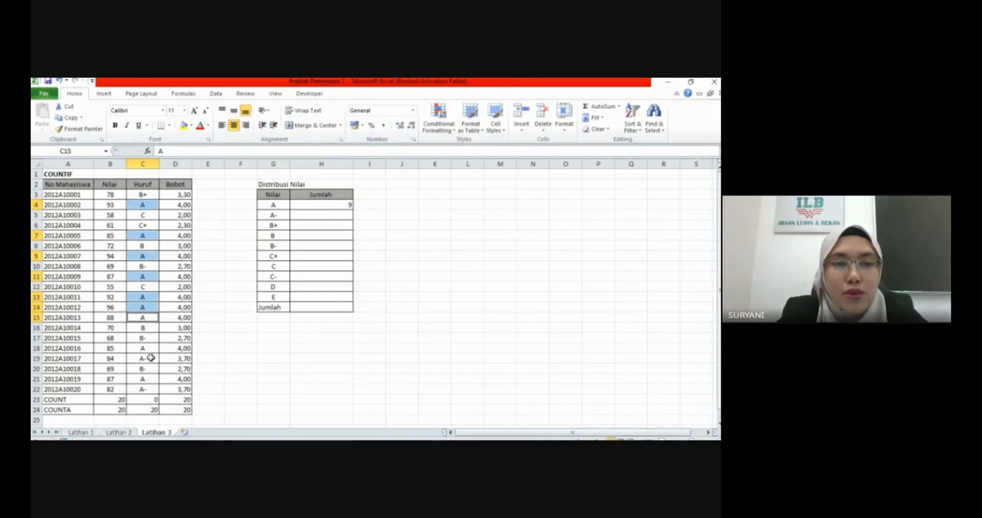
{"action": "left_click", "coordinate": [147, 349], "text": "ctrl"}
{"action": "left_click", "coordinate": [151, 379], "text": "ctrl"}
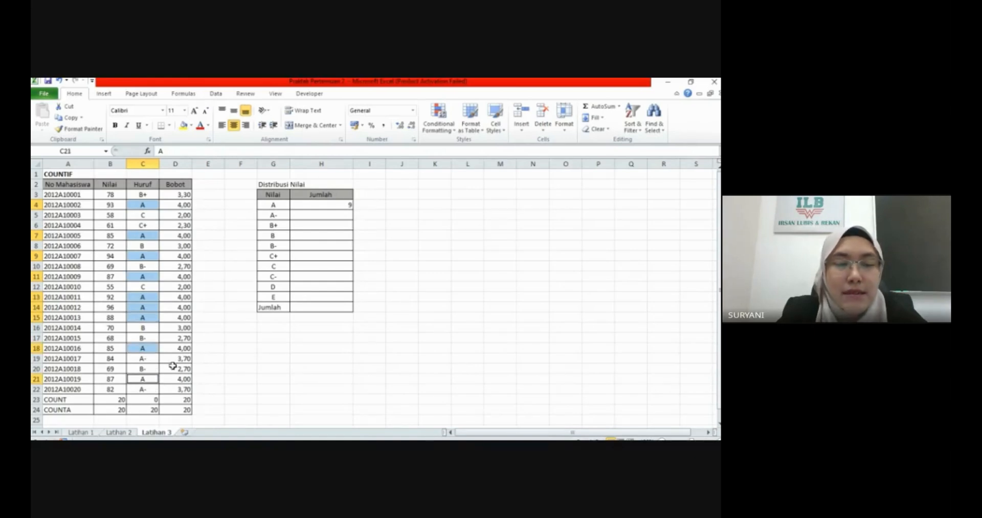
{"action": "left_click", "coordinate": [200, 125]}
{"action": "left_click", "coordinate": [463, 256]}
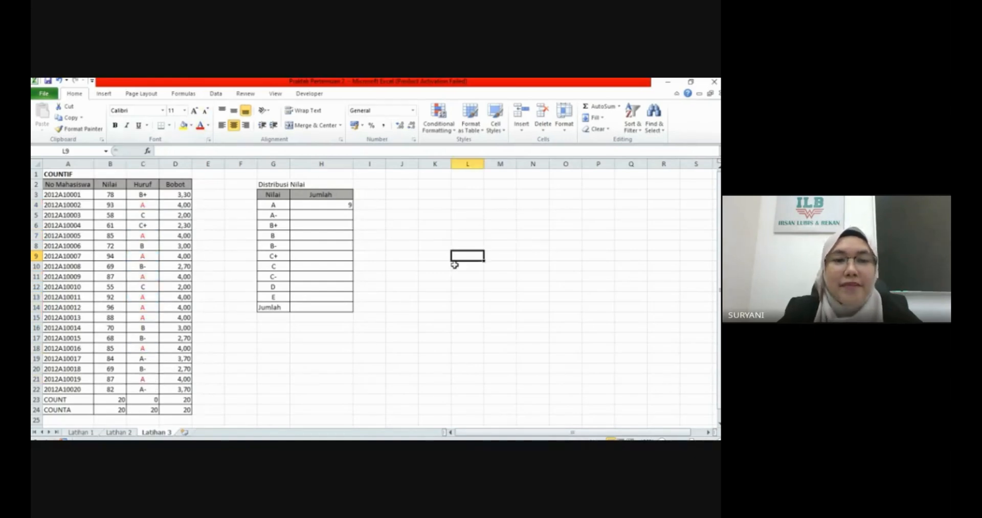
Copy the COUNTIF formula from H4 to H5 for the A- grade and check its cell range.
{"action": "left_click", "coordinate": [343, 218]}
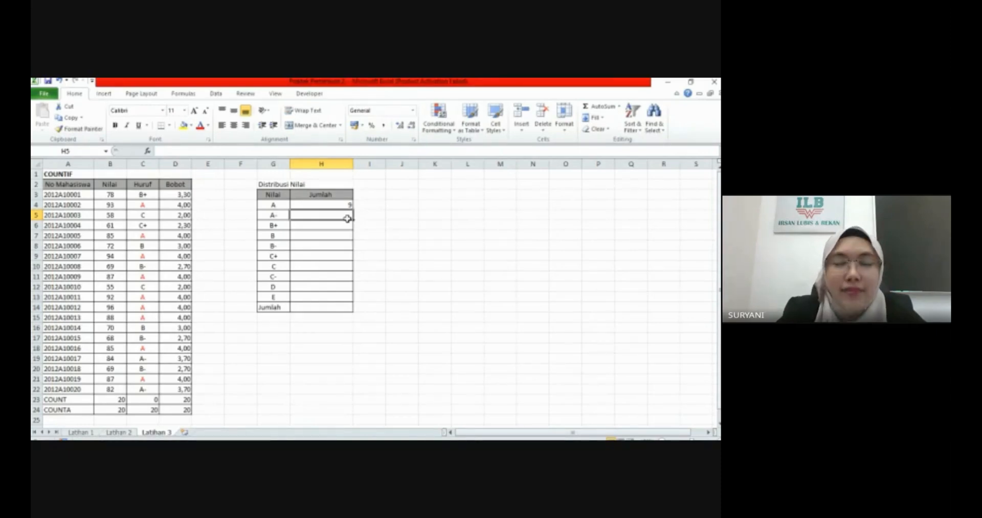
{"action": "left_click", "coordinate": [346, 207]}
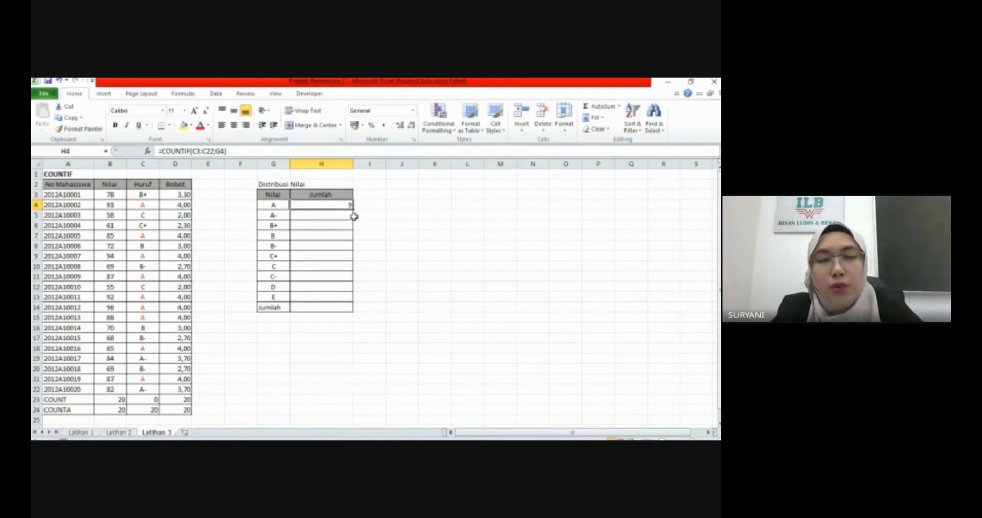
{"action": "key", "text": "ctrl+c"}
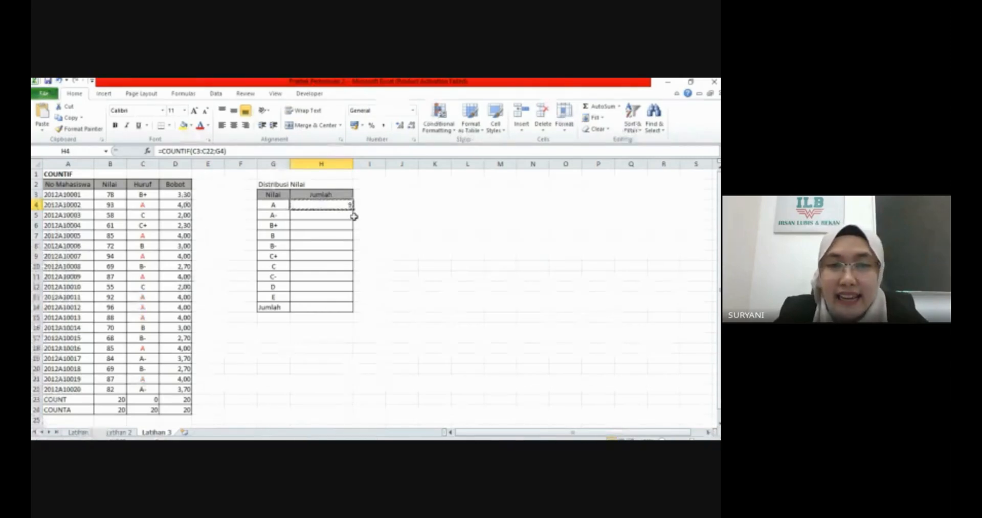
{"action": "left_click", "coordinate": [341, 217]}
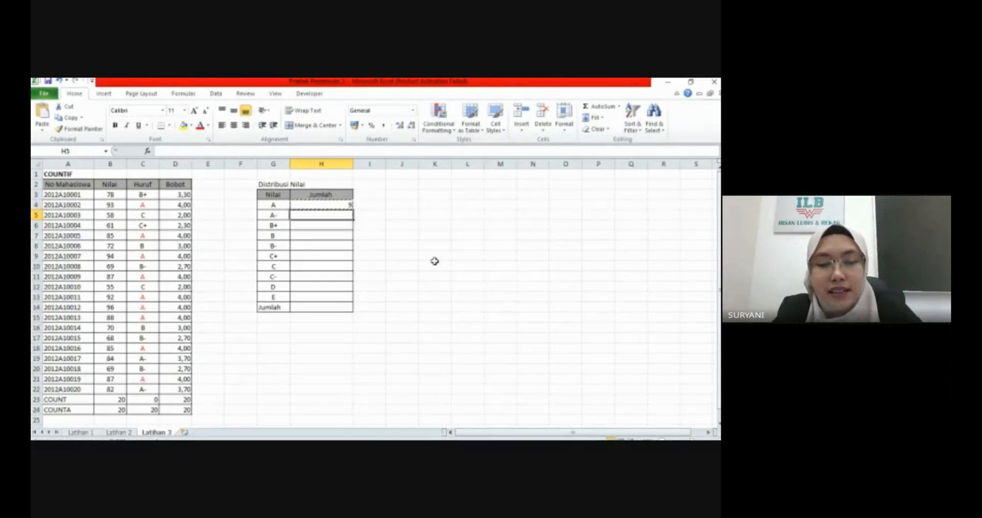
{"action": "key", "text": "ctrl+v"}
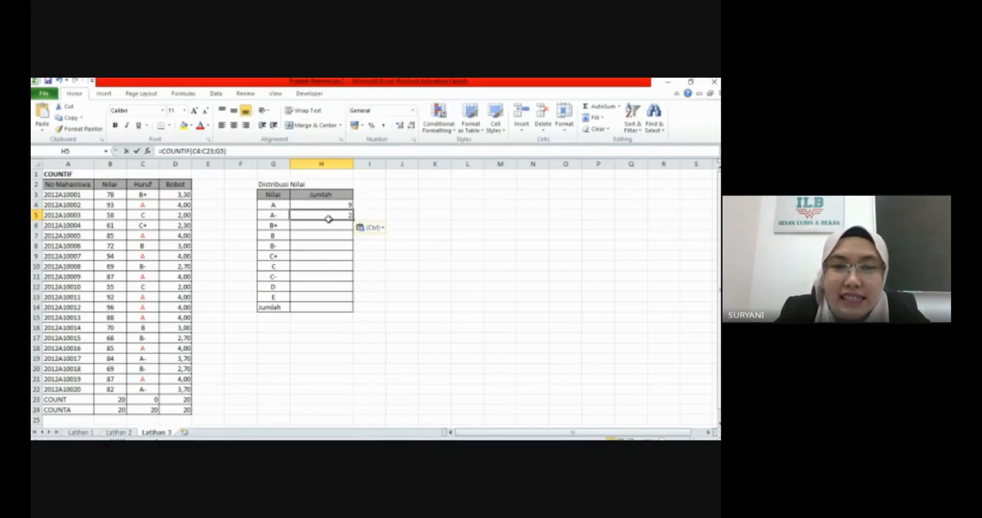
{"action": "double_click", "coordinate": [329, 220]}
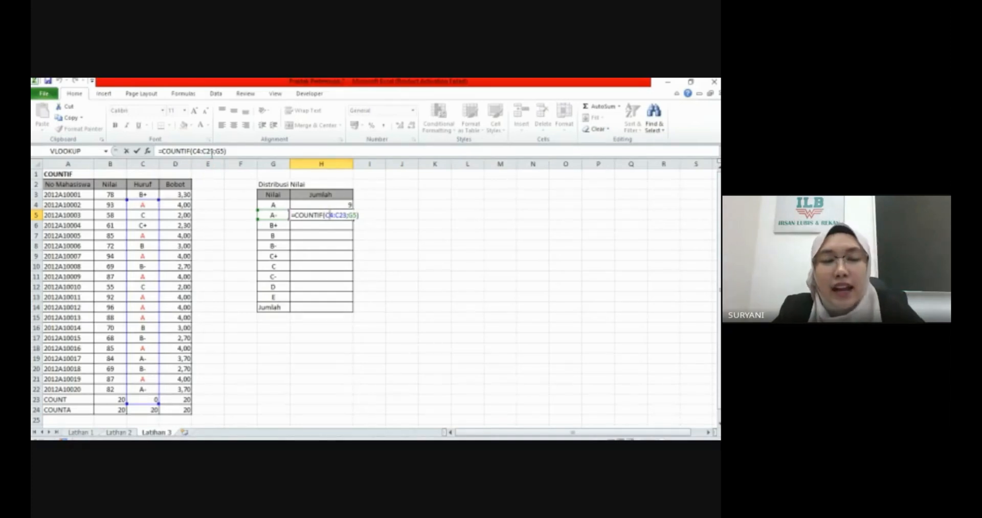
{"action": "key", "text": "ctrl+Return"}
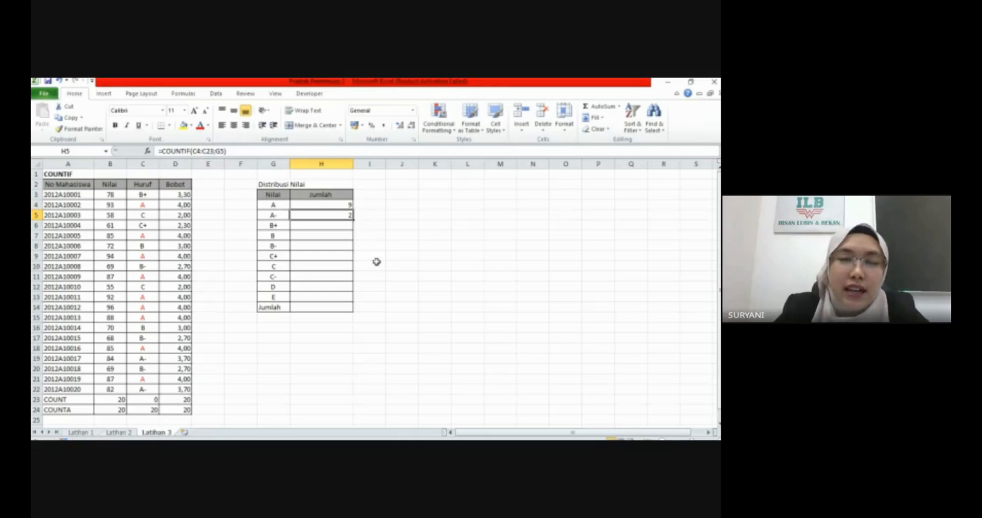
Clear the copied formula from H5 and inspect the criterion and range references of the COUNTIF formula in H4.
{"action": "key", "text": "Delete"}
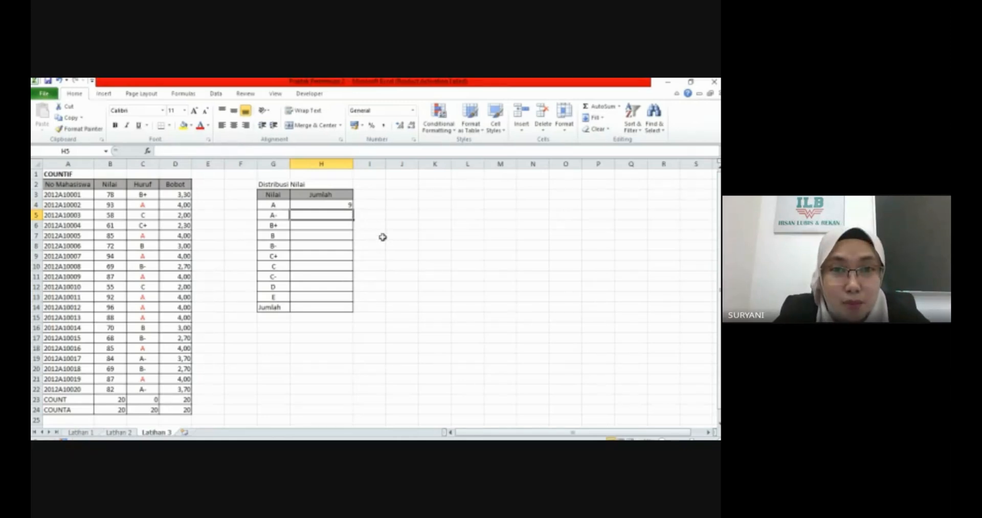
{"action": "left_click", "coordinate": [340, 209]}
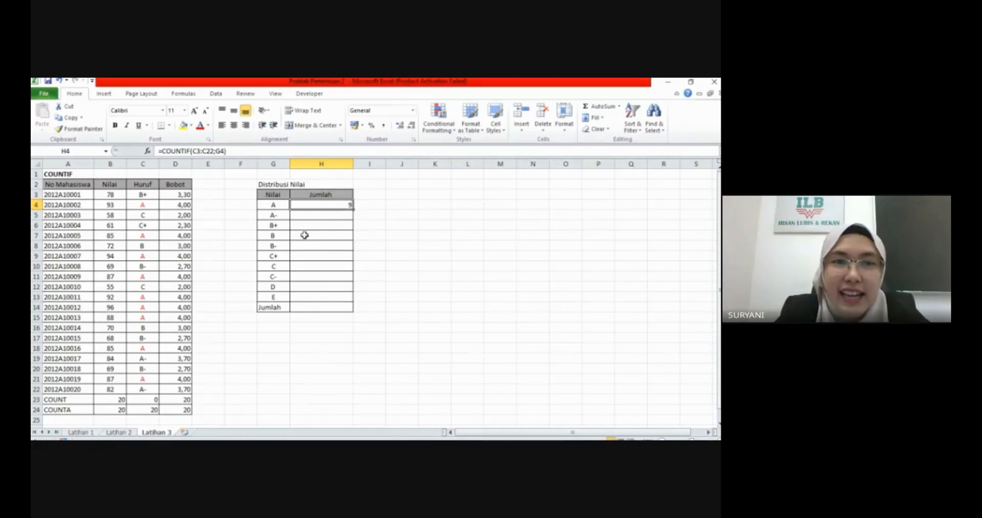
{"action": "left_click", "coordinate": [225, 152]}
{"action": "double_click", "coordinate": [222, 151]}
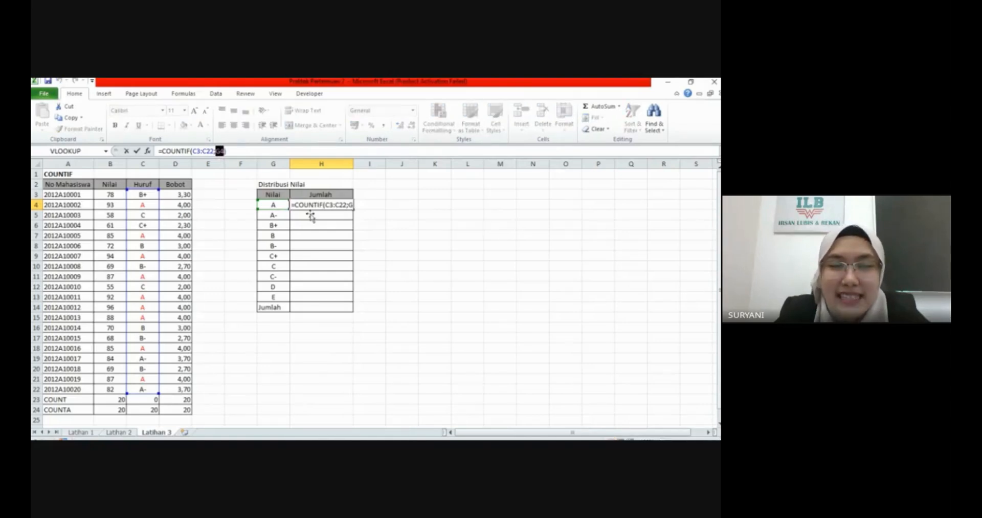
{"action": "left_click_drag", "start_coordinate": [194, 151], "coordinate": [214, 151]}
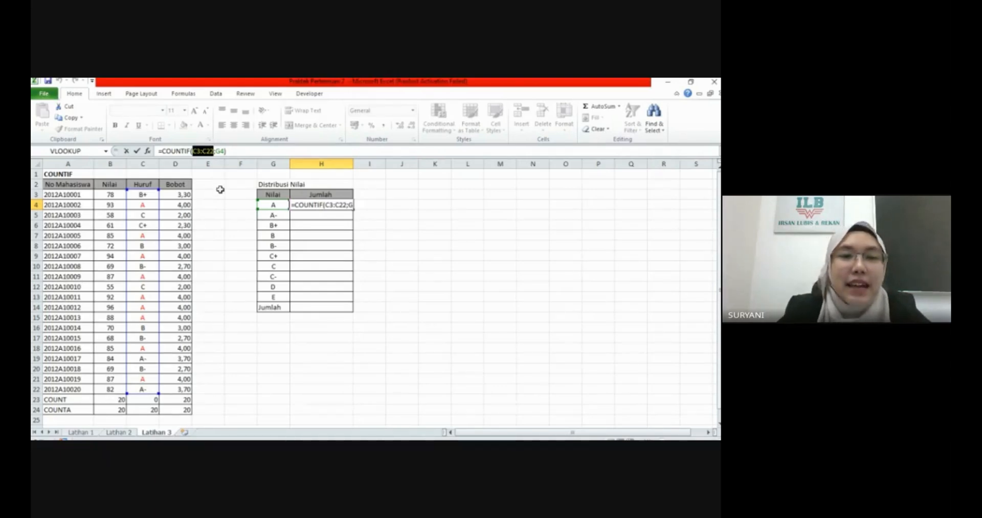
{"action": "key", "text": "ctrl+Return"}
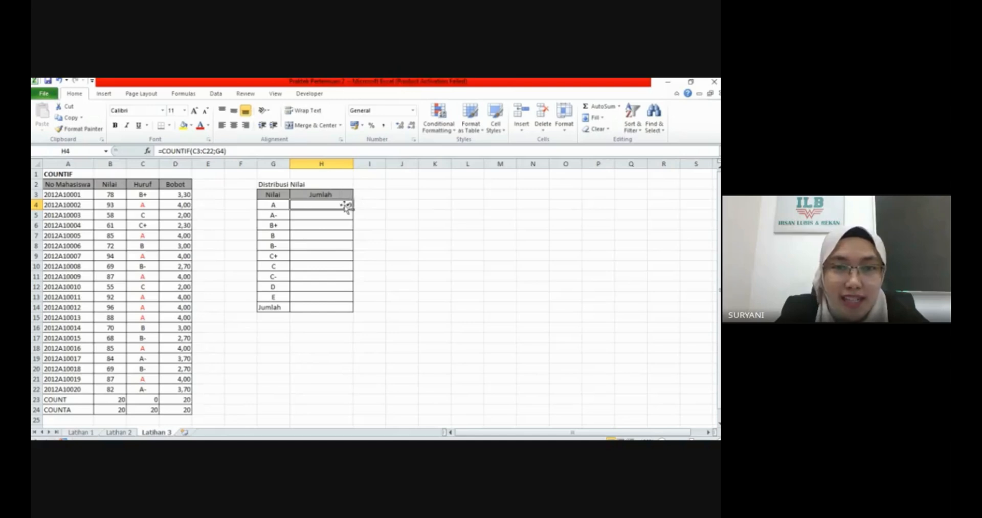
Make the cell range in H4's COUNTIF formula absolute, so that it reads =COUNTIF($C$3:$C$22;G4).
{"action": "left_click", "coordinate": [195, 151]}
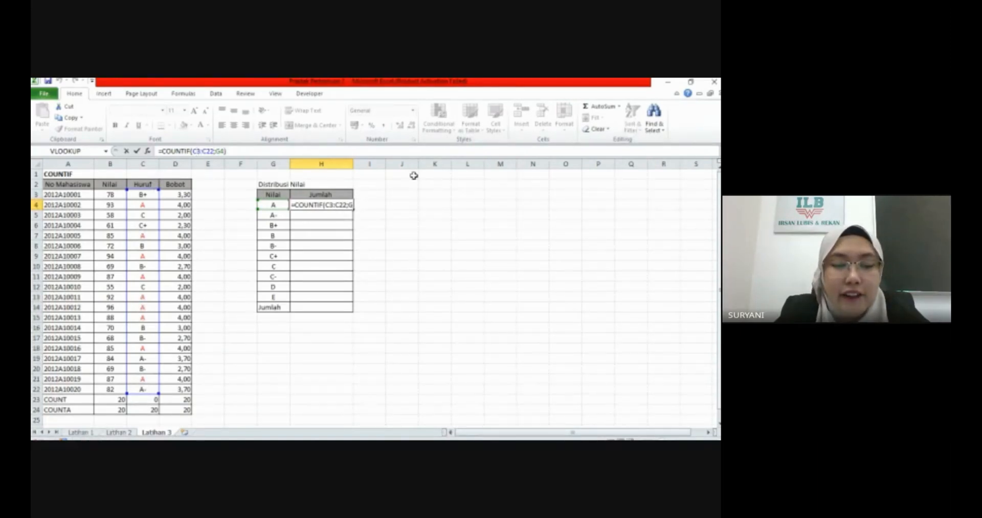
{"action": "key", "text": "F4"}
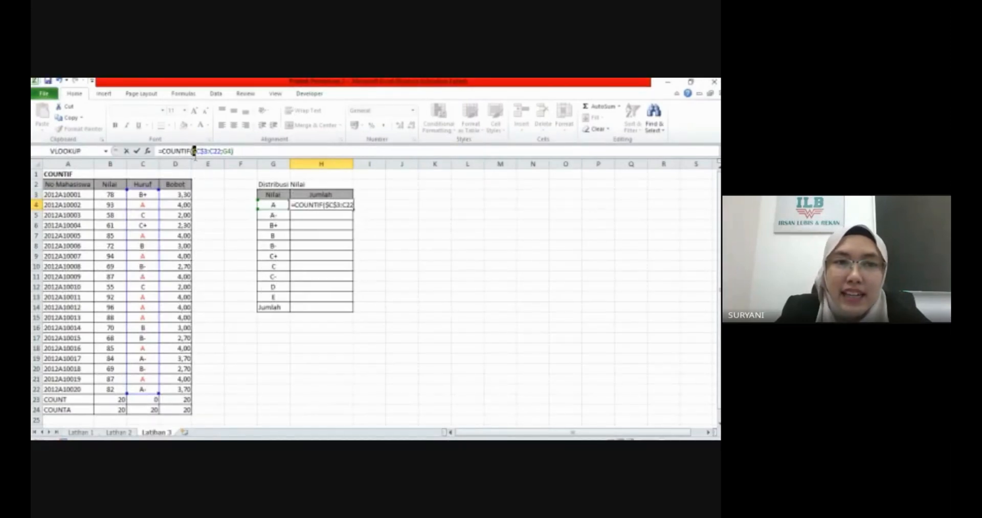
{"action": "left_click", "coordinate": [202, 151]}
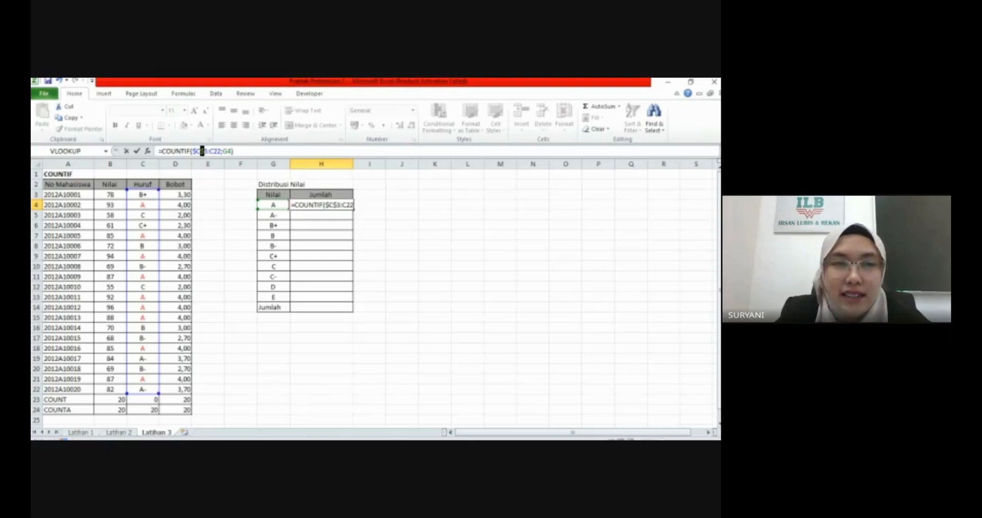
{"action": "left_click", "coordinate": [217, 152]}
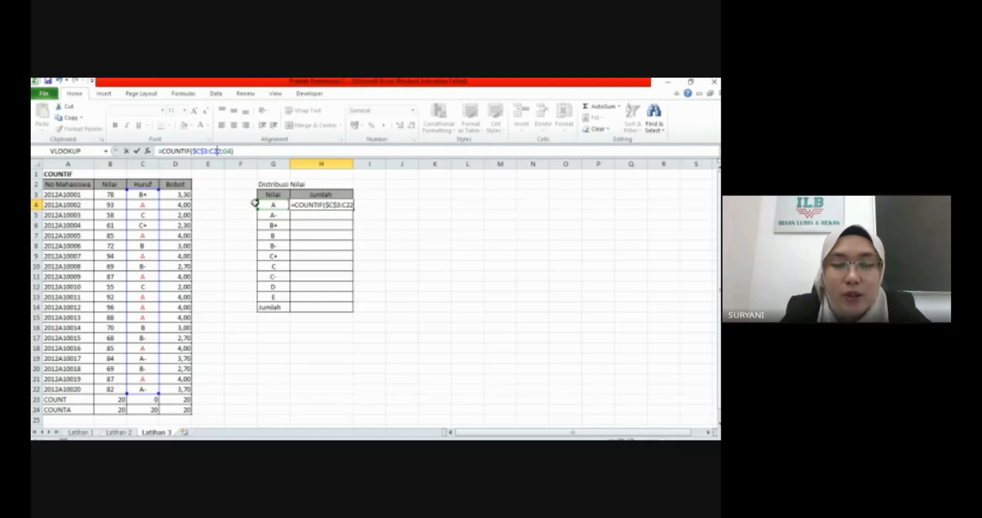
{"action": "key", "text": "F4"}
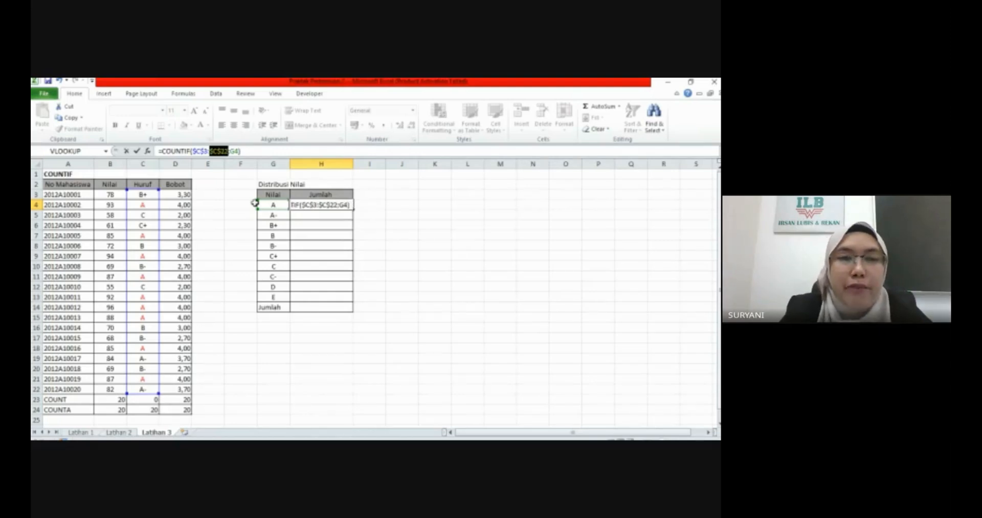
{"action": "key", "text": "Return"}
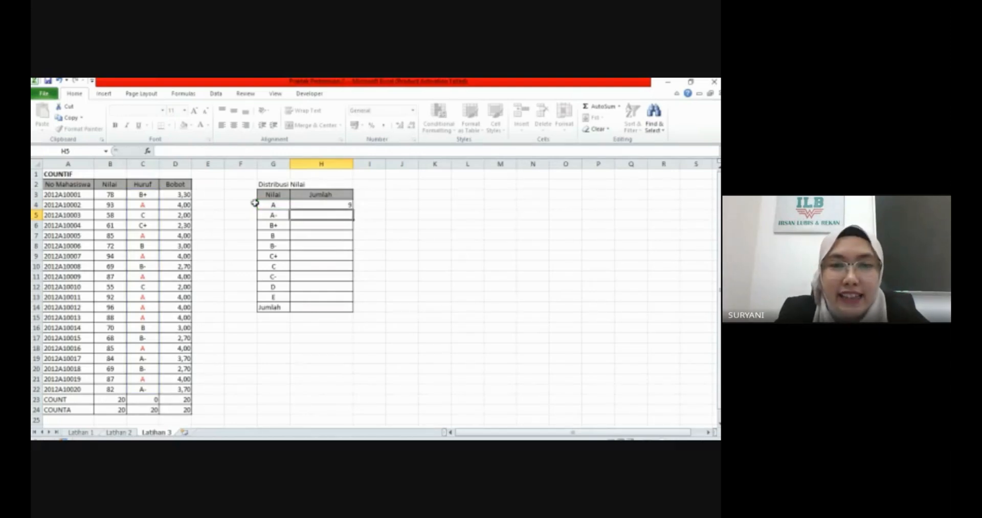
Copy the COUNTIF formula from H4 into H5:H13 to count the grades A- to E.
{"action": "left_click", "coordinate": [347, 207]}
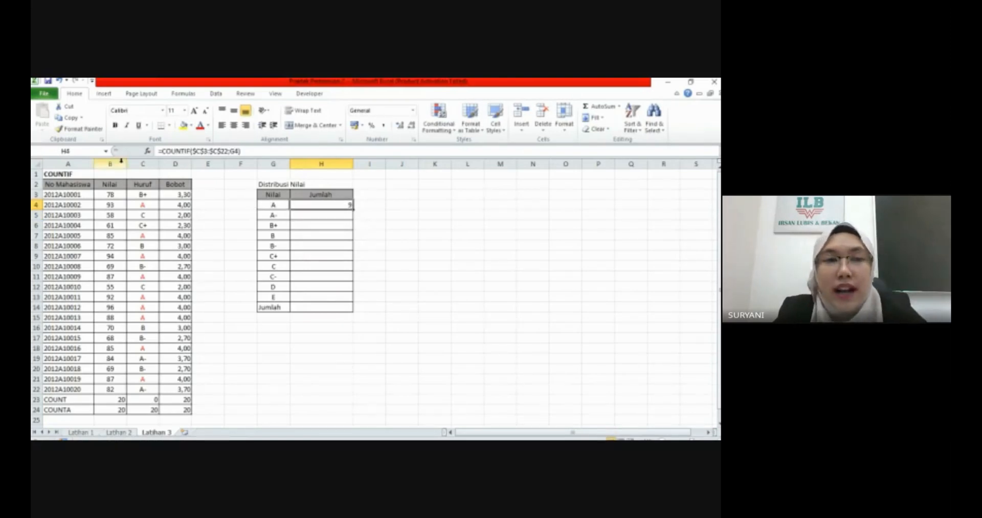
{"action": "left_click", "coordinate": [70, 119]}
{"action": "left_click_drag", "start_coordinate": [333, 216], "coordinate": [335, 297]}
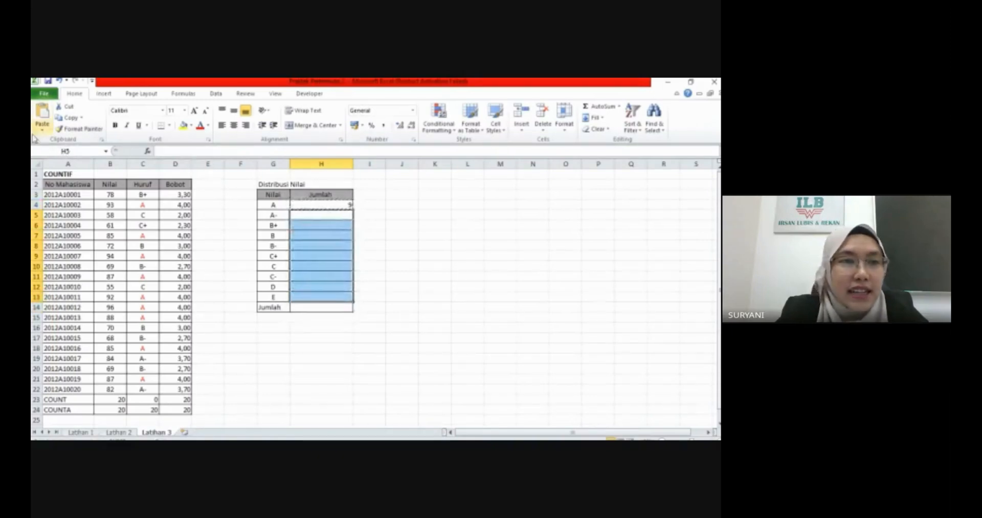
{"action": "left_click", "coordinate": [42, 117]}
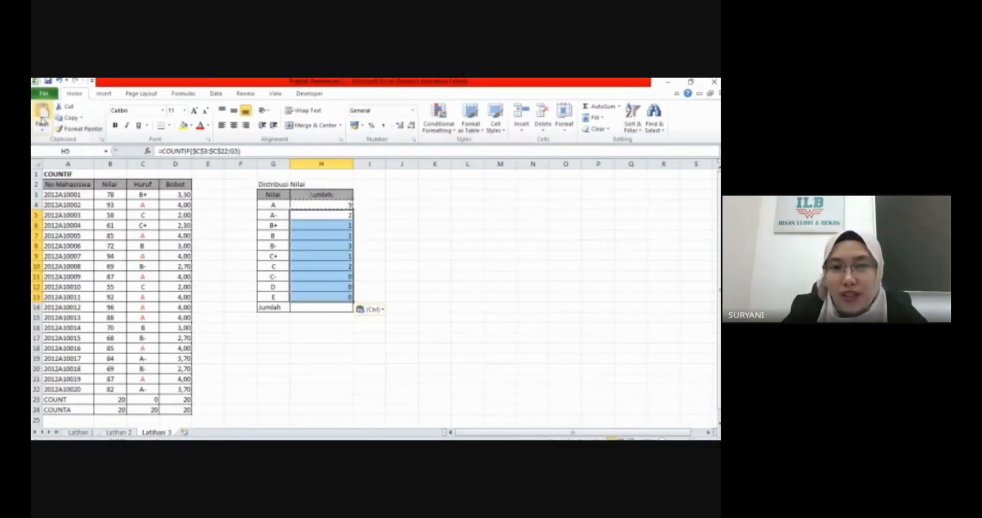
Check the range and criterion references of the copied COUNTIF formulas for grades A- to B- in H5:H8.
{"action": "left_click", "coordinate": [333, 216]}
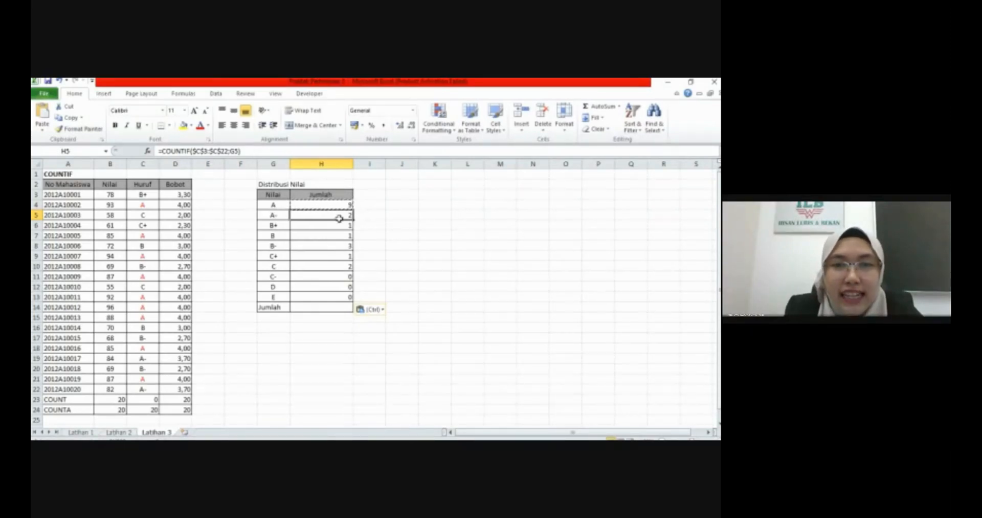
{"action": "double_click", "coordinate": [339, 218]}
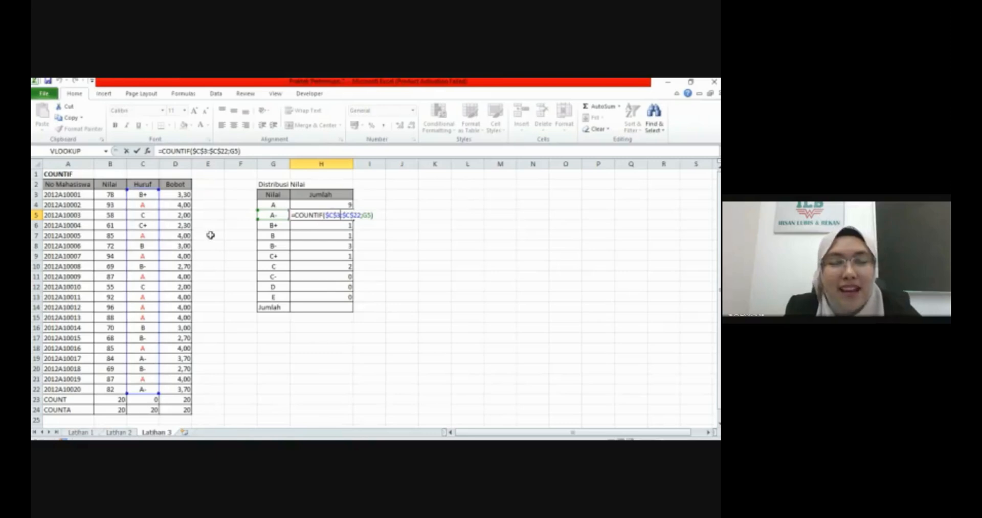
{"action": "key", "text": "Return"}
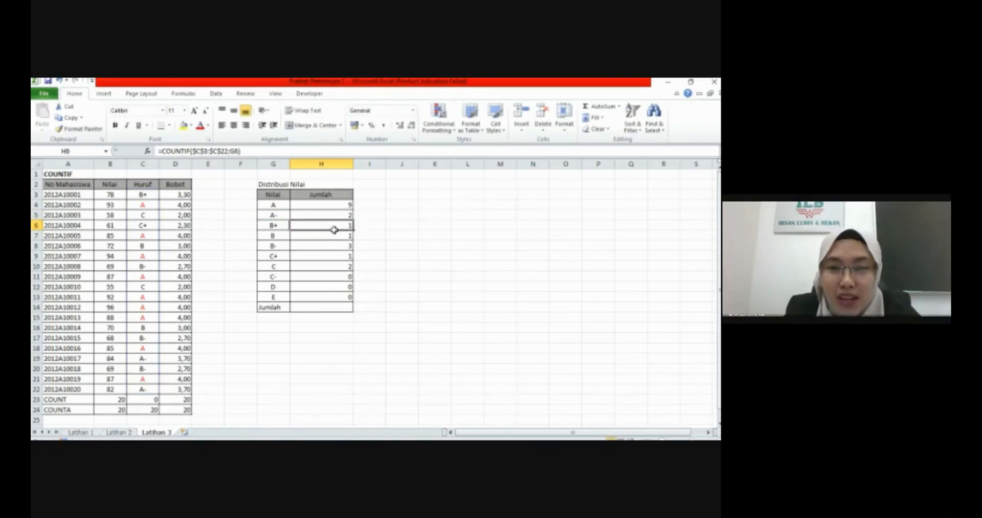
{"action": "double_click", "coordinate": [334, 229]}
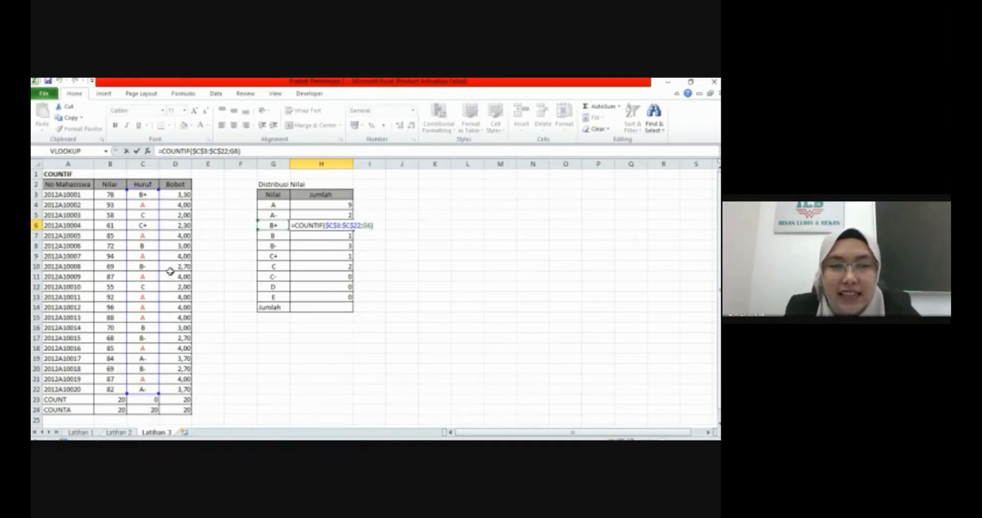
{"action": "key", "text": "Return"}
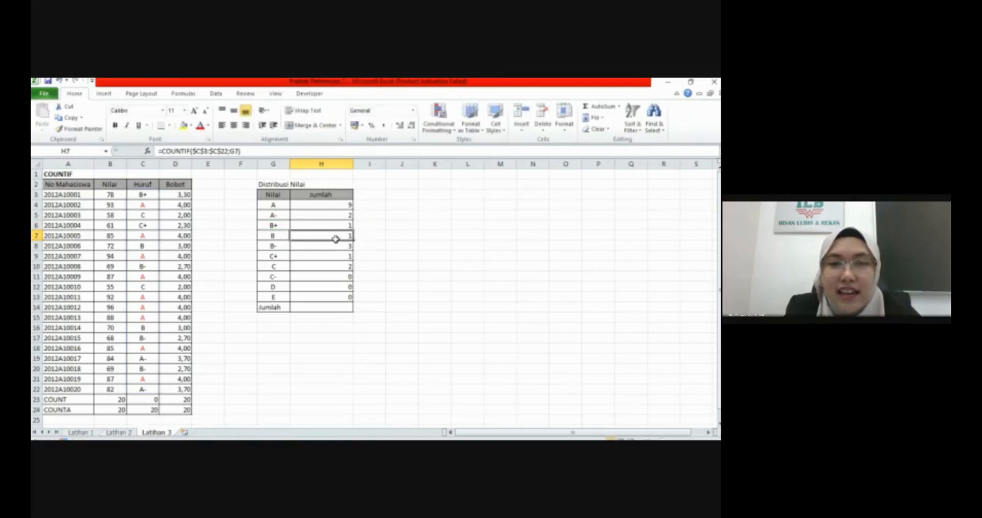
{"action": "double_click", "coordinate": [335, 239]}
{"action": "key", "text": "Escape"}
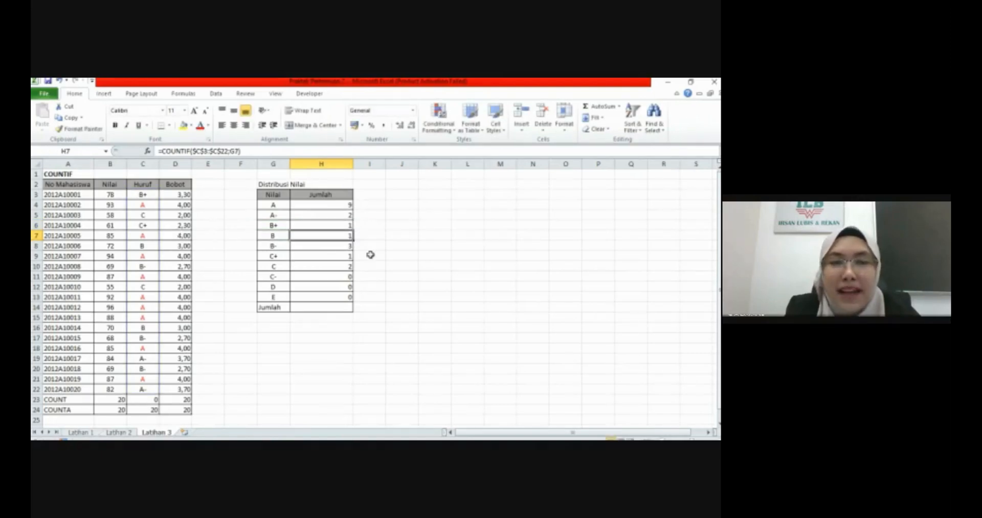
{"action": "double_click", "coordinate": [341, 249]}
{"action": "key", "text": "Escape"}
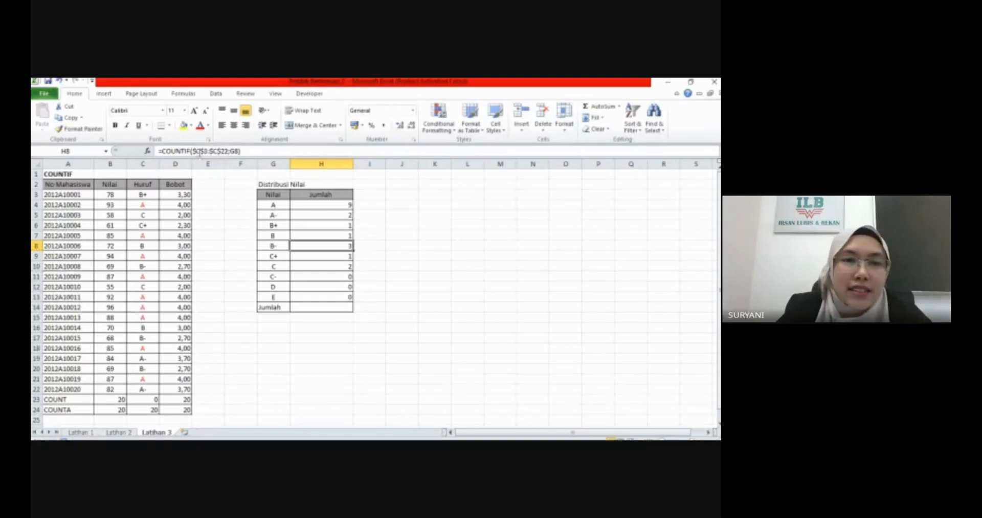
{"action": "left_click_drag", "start_coordinate": [194, 151], "coordinate": [229, 153]}
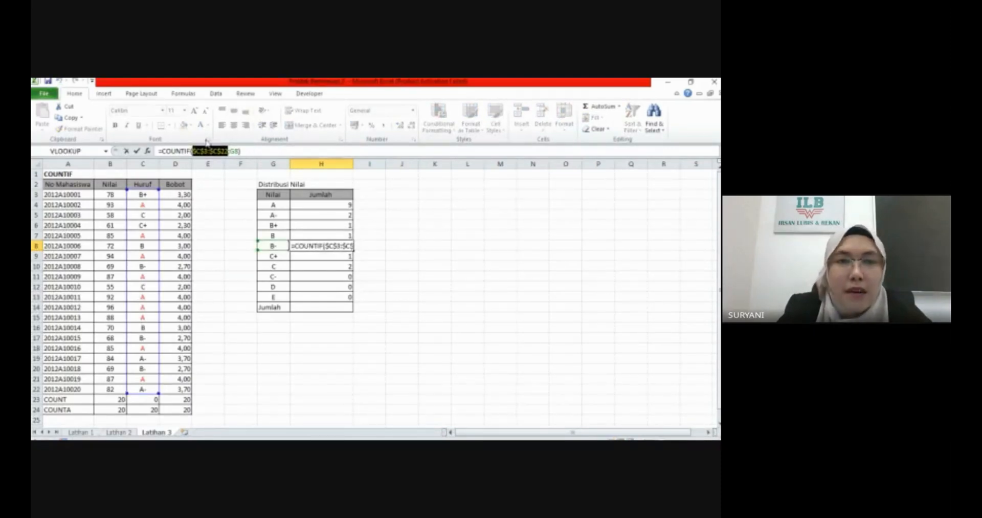
{"action": "key", "text": "Return"}
{"action": "left_click", "coordinate": [347, 215]}
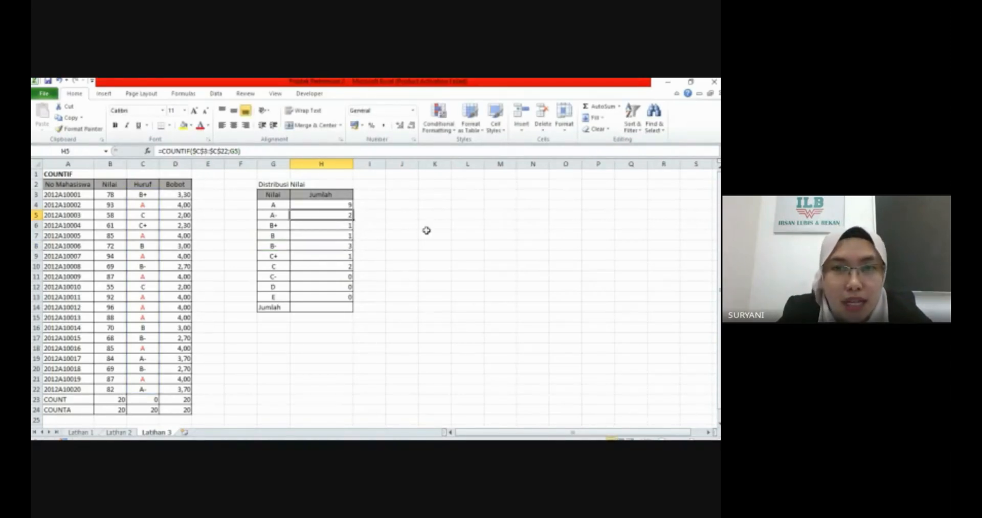